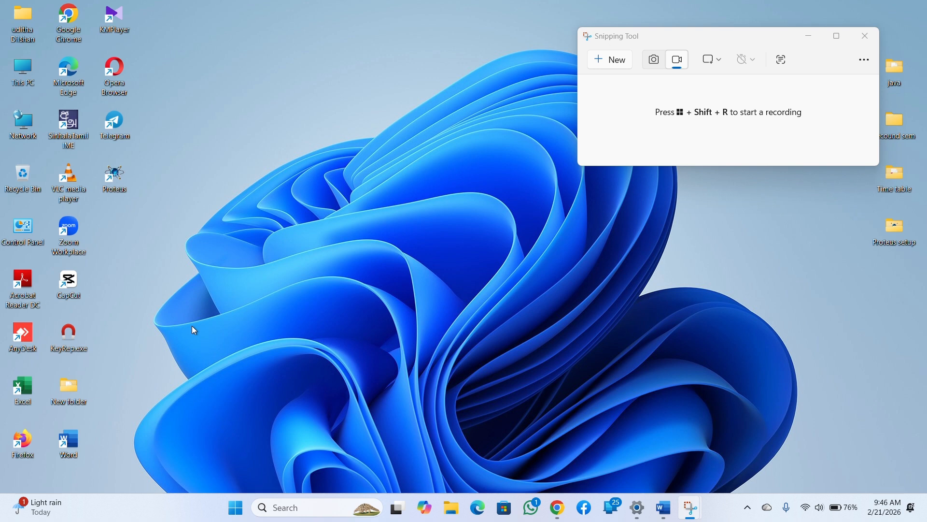
pyautogui.press('XF86AudioRaiseVolume')
pyautogui.press('XF86AudioRaiseVolume')
pyautogui.press('XF86AudioRaiseVolume')
pyautogui.press('XF86AudioRaiseVolume')
pyautogui.press('XF86AudioRaiseVolume')
pyautogui.press('XF86AudioRaiseVolume')
pyautogui.press('XF86AudioRaiseVolume')
pyautogui.press('XF86AudioRaiseVolume')
pyautogui.press('XF86AudioRaiseVolume')
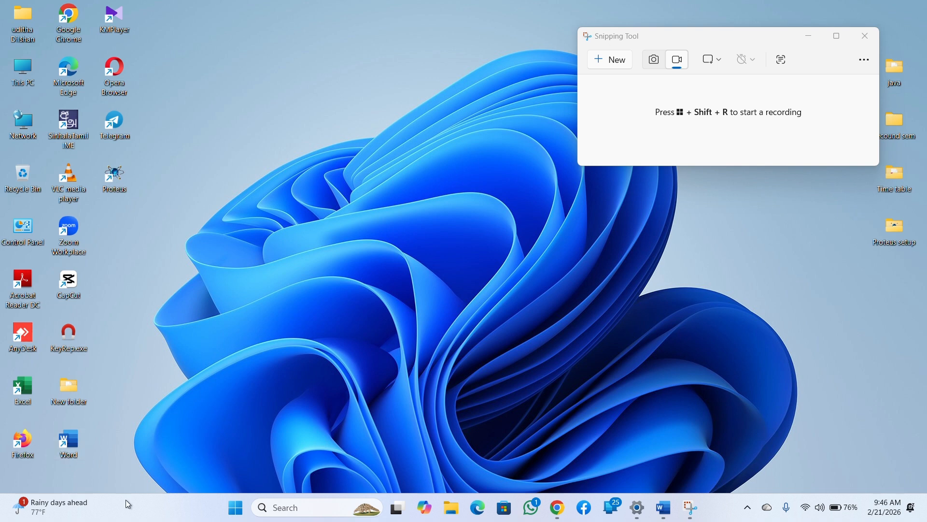
pyautogui.click(294, 508)
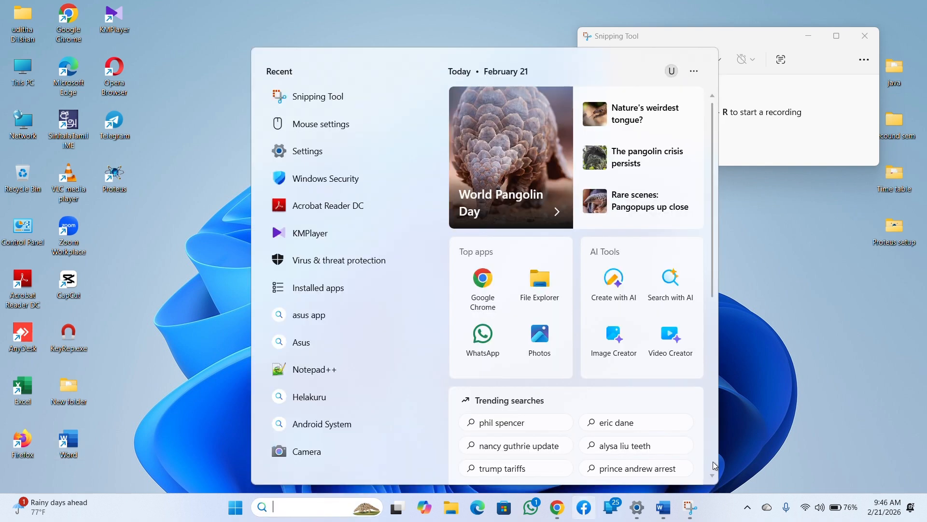
pyautogui.click(872, 350)
pyautogui.moveTo(668, 510)
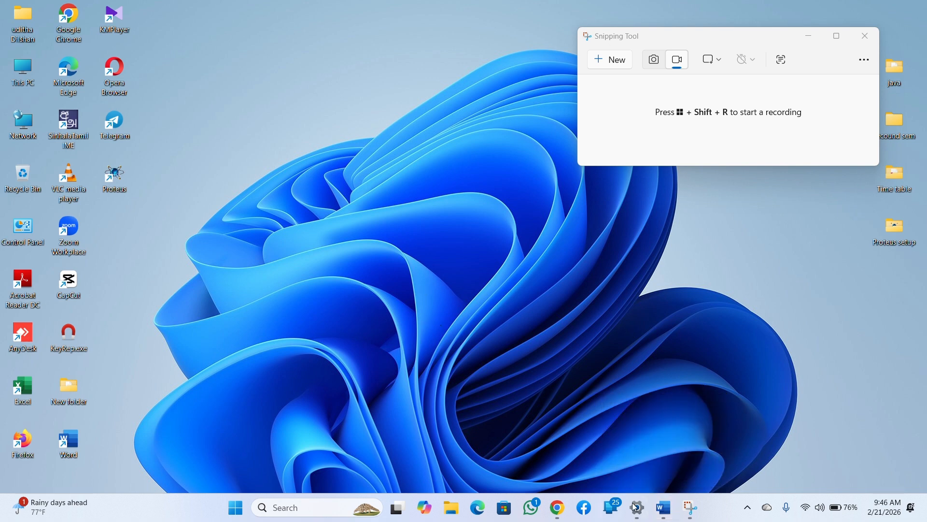
# Search Windows for "word", open the Word app and maximize its window
pyautogui.click(286, 503)
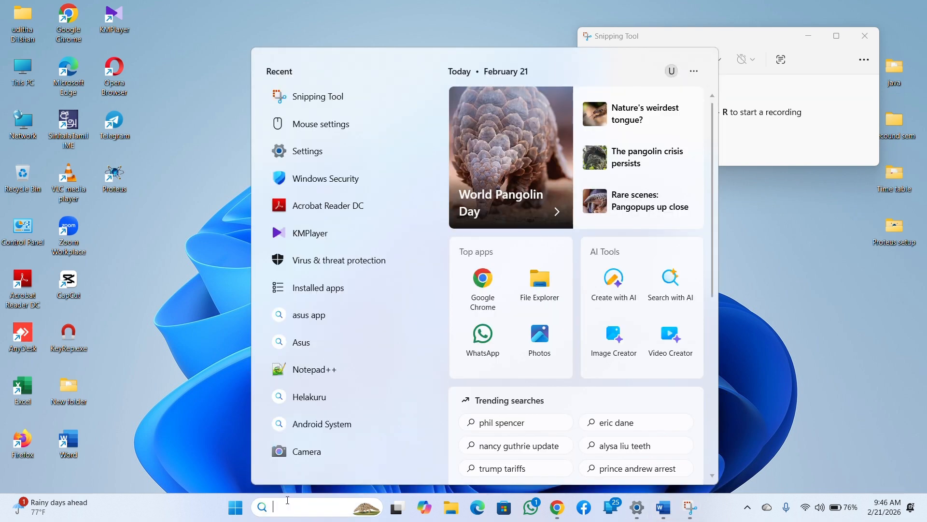
pyautogui.write('word')
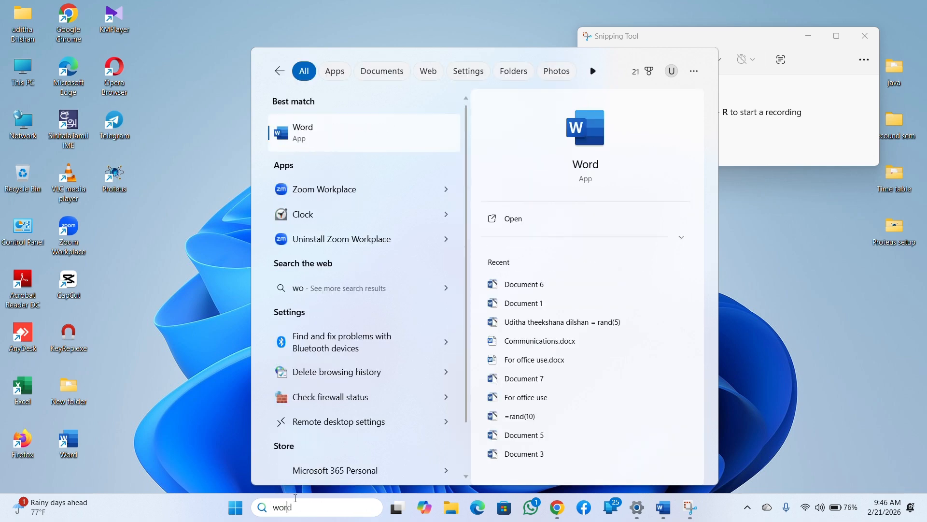
pyautogui.click(317, 140)
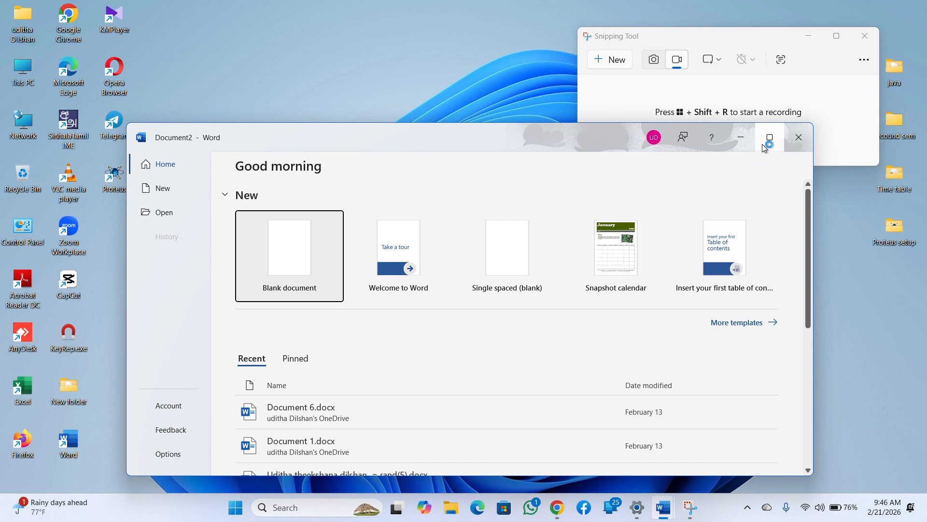
pyautogui.click(763, 143)
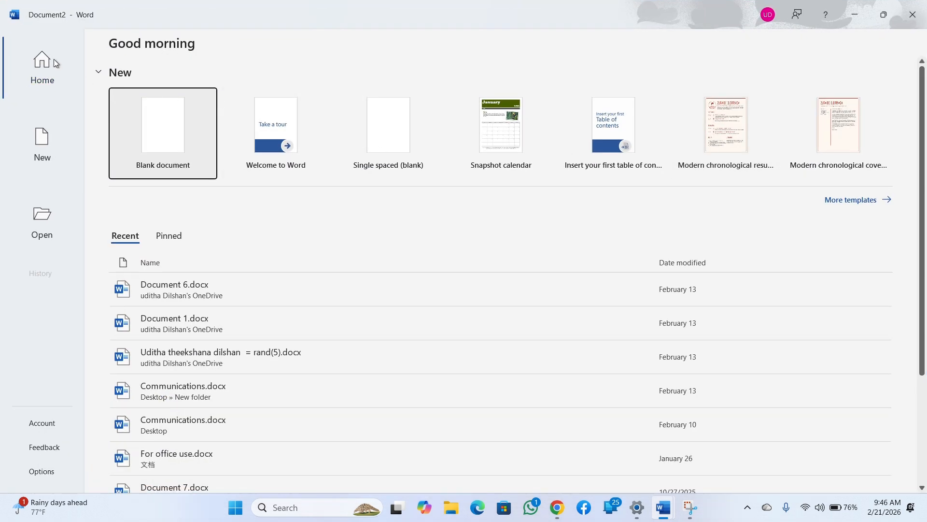
# Look over Word's Home start page, examining the template thumbnails and the list of recent documents
pyautogui.scroll(-3, 367, 223)
pyautogui.scroll(3, 367, 223)
pyautogui.click(43, 61)
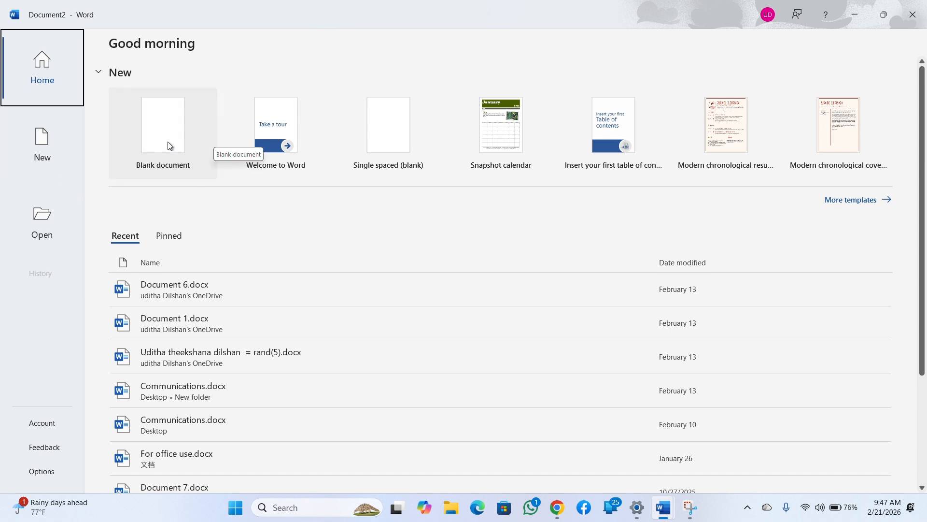
pyautogui.scroll(-1, 250, 179)
pyautogui.scroll(1, 192, 201)
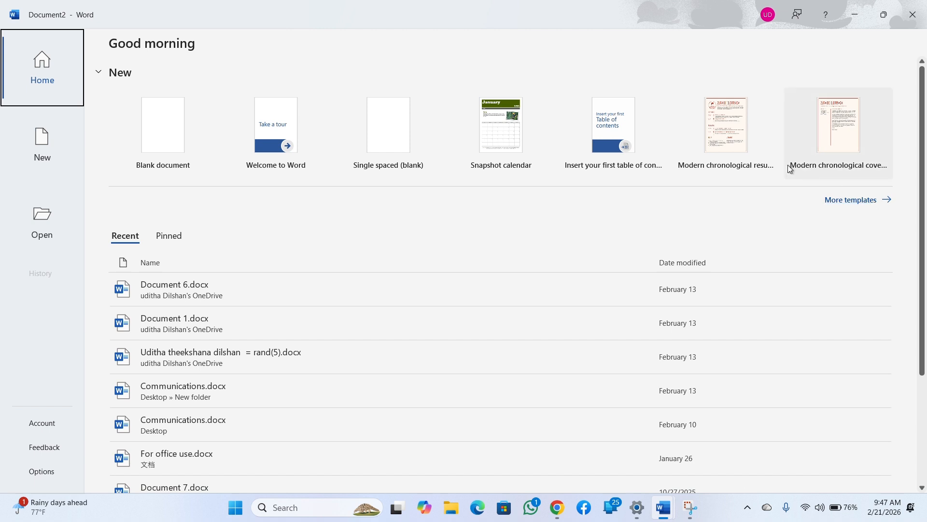
pyautogui.scroll(-3, 161, 271)
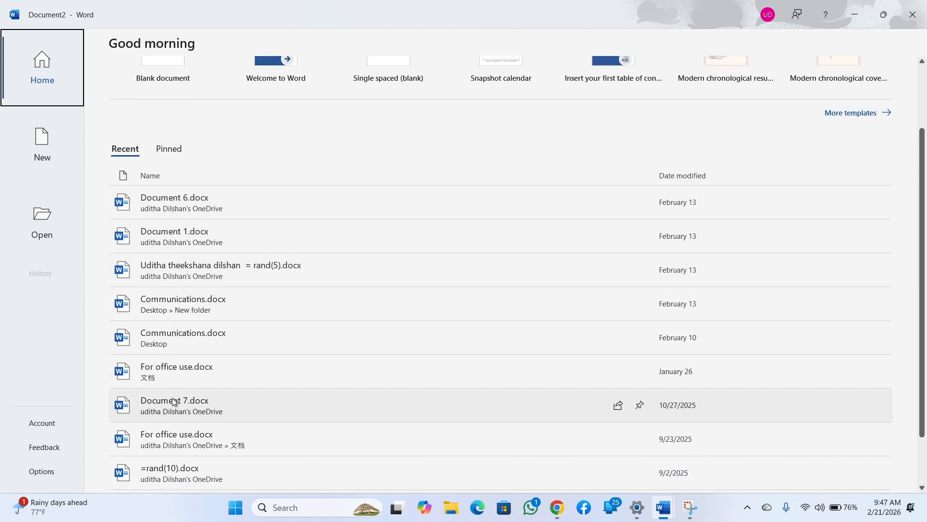
pyautogui.scroll(1, 178, 203)
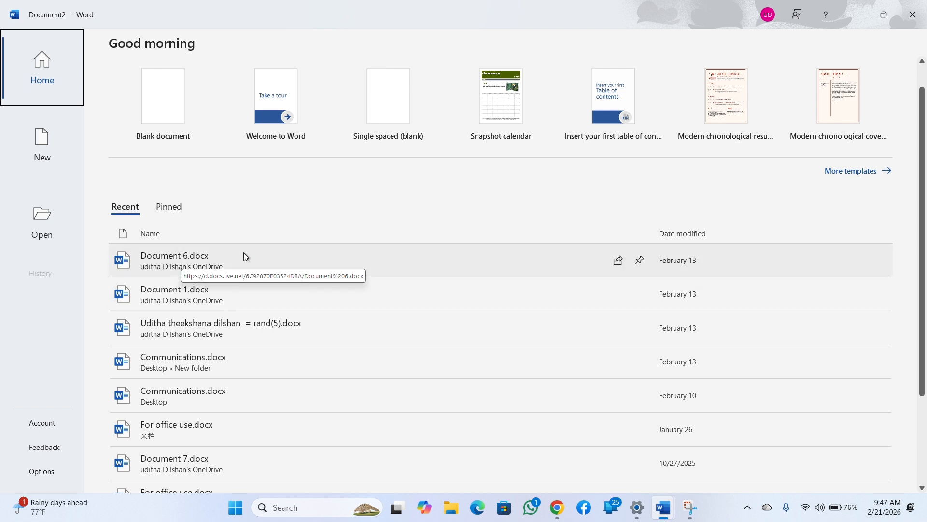
pyautogui.scroll(-1, 235, 288)
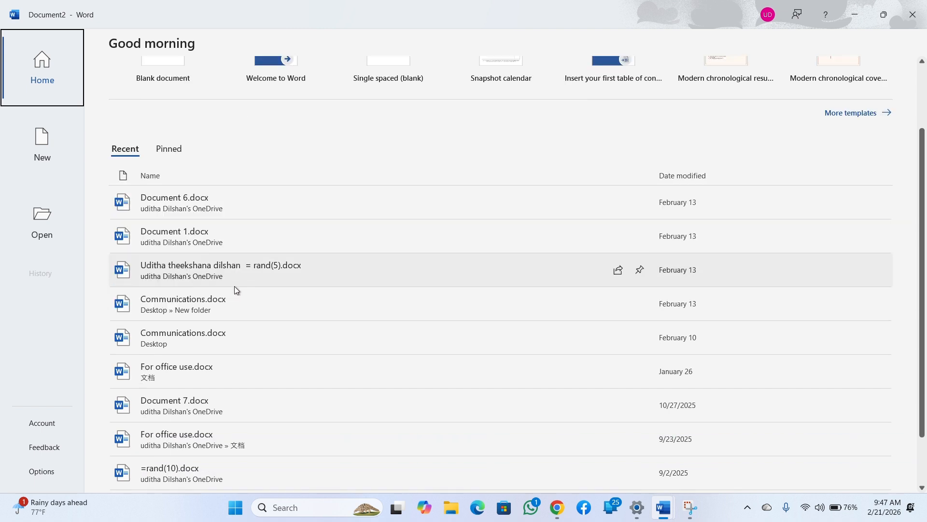
pyautogui.scroll(3, 235, 288)
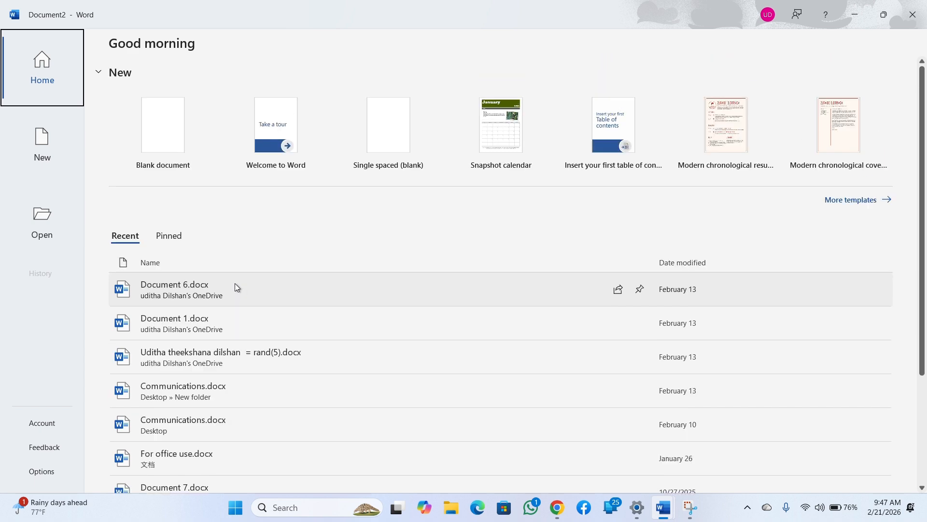
# Look through the templates offered for new documents and create a blank document
pyautogui.click(41, 145)
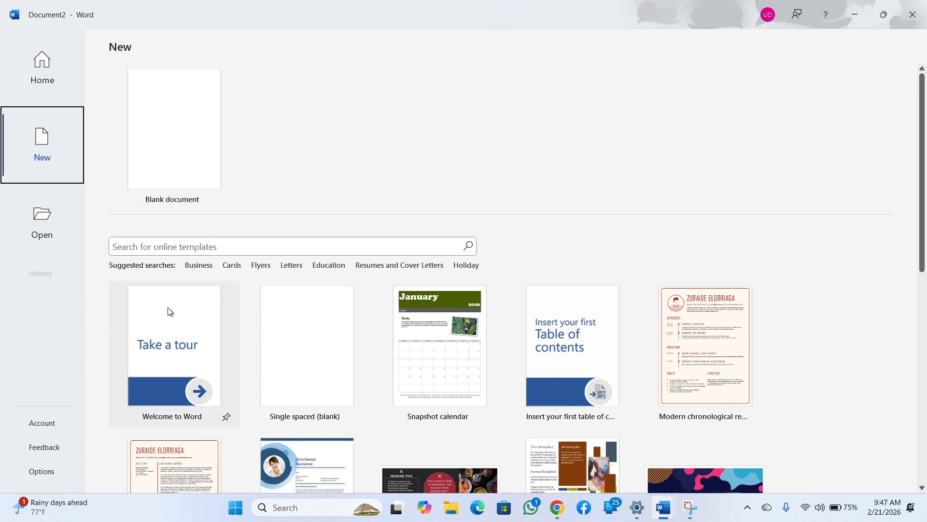
pyautogui.scroll(-3, 610, 363)
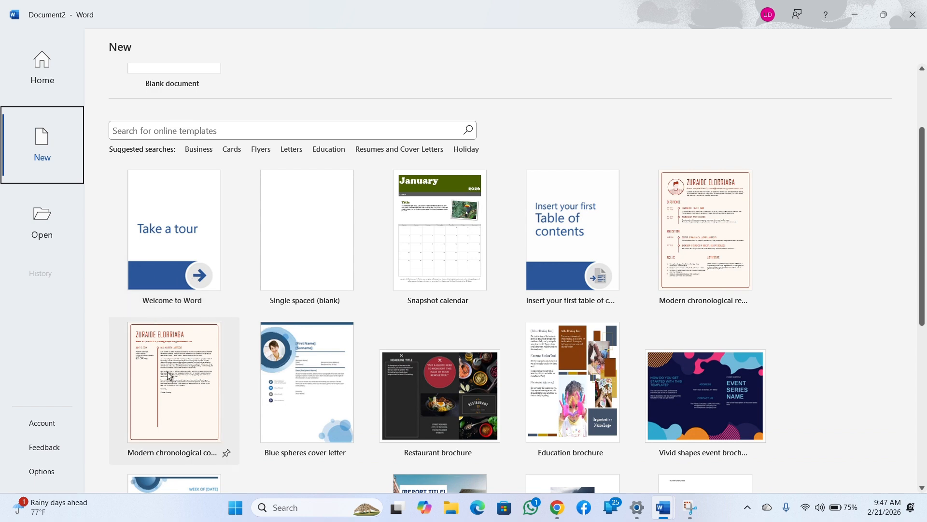
pyautogui.scroll(-1, 654, 362)
pyautogui.scroll(-2, 654, 362)
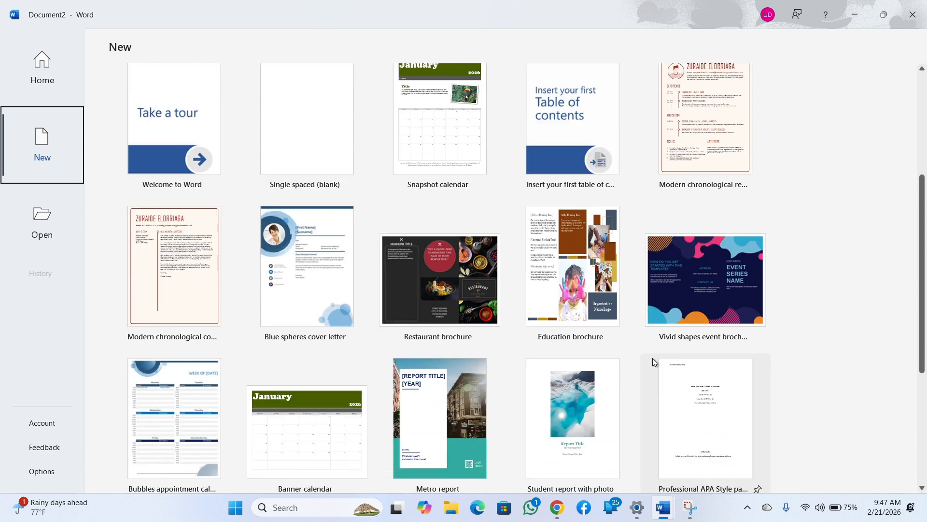
pyautogui.scroll(3, 564, 306)
pyautogui.scroll(4, 564, 309)
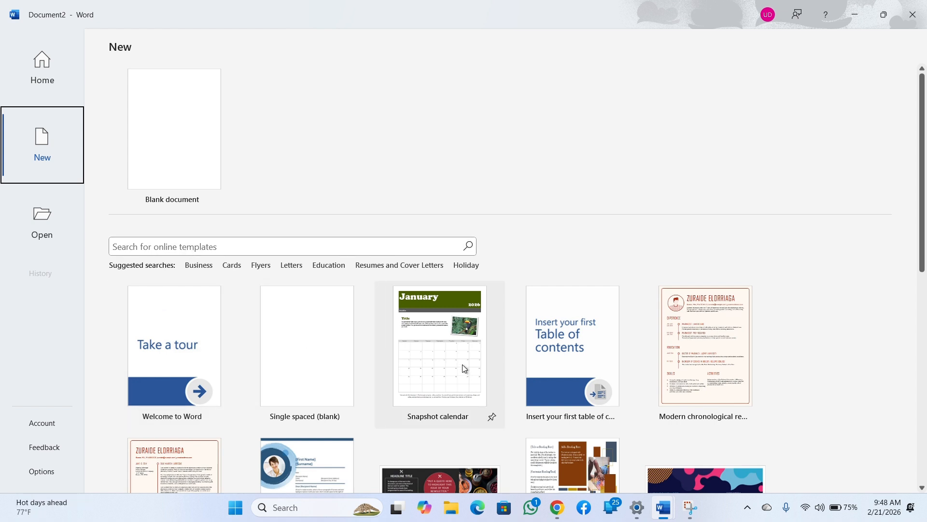
pyautogui.click(172, 128)
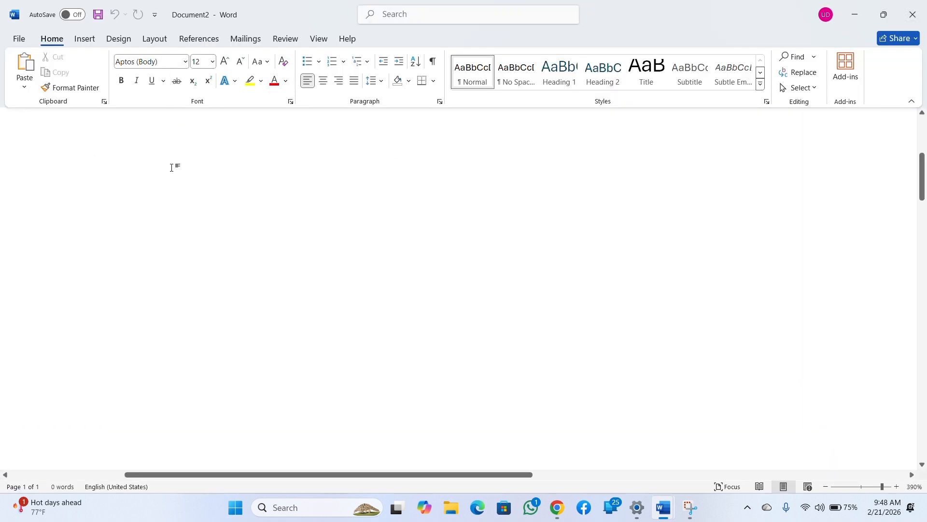
pyautogui.write('rt')
pyautogui.press('BackSpace')
pyautogui.press('BackSpace')
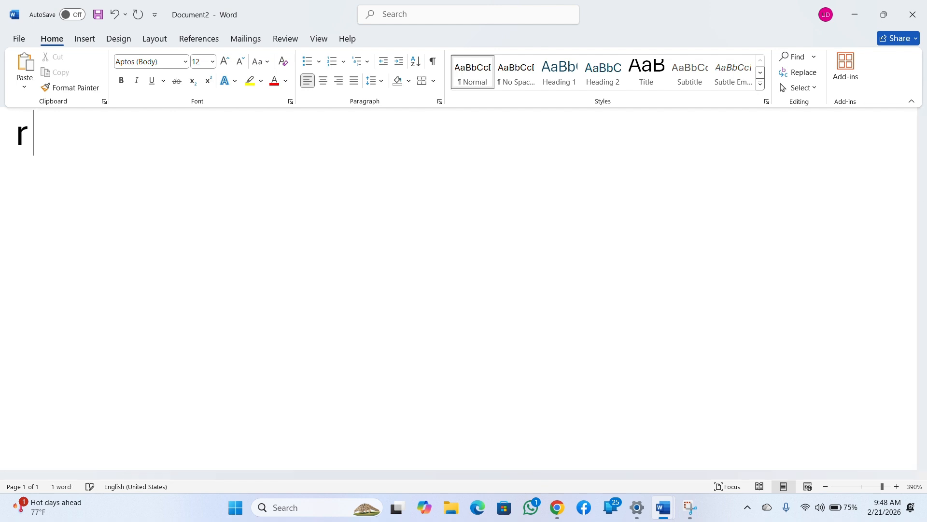
# Set the font size to 8 in the empty document, trying it with the letter "p" and removing that letter
pyautogui.click(213, 62)
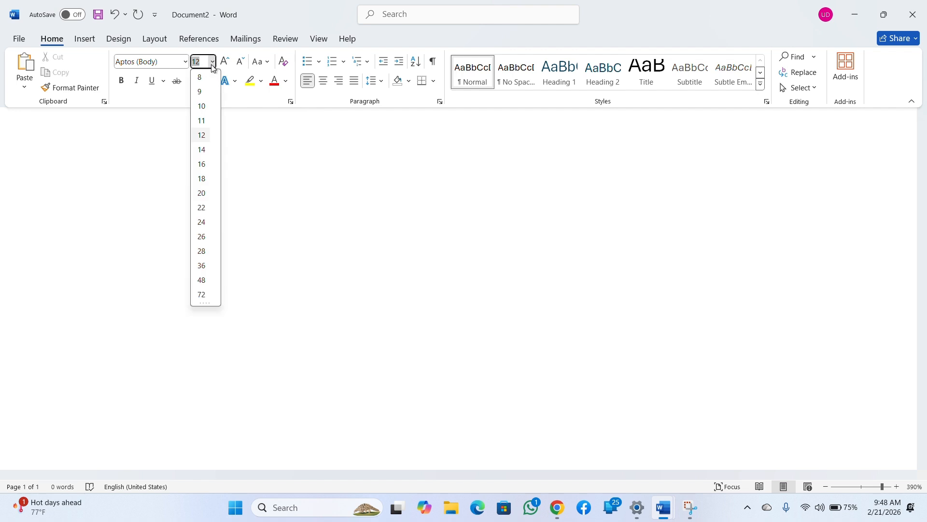
pyautogui.click(201, 92)
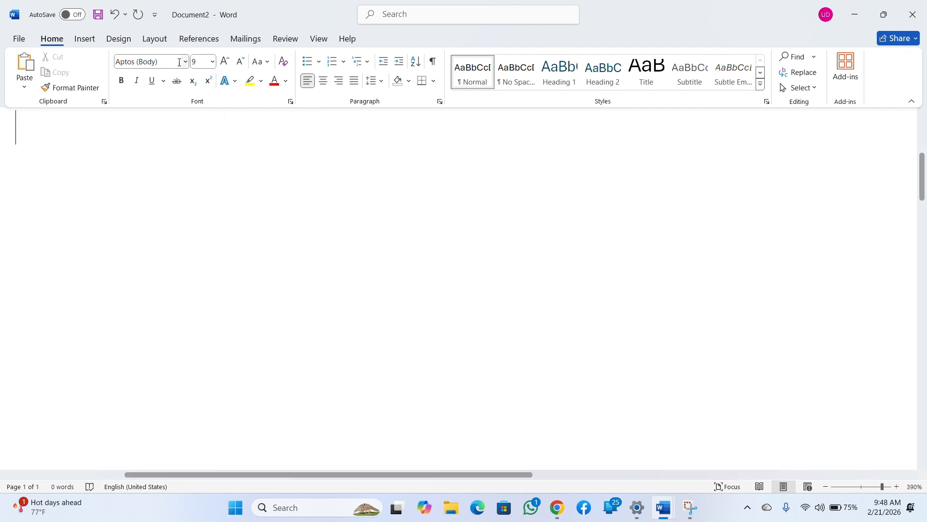
pyautogui.click(215, 63)
pyautogui.click(200, 77)
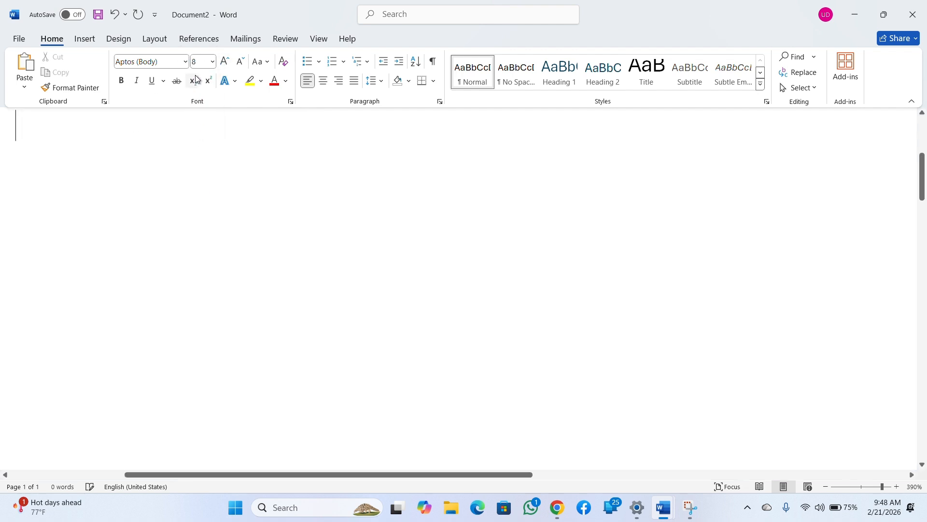
pyautogui.click(212, 60)
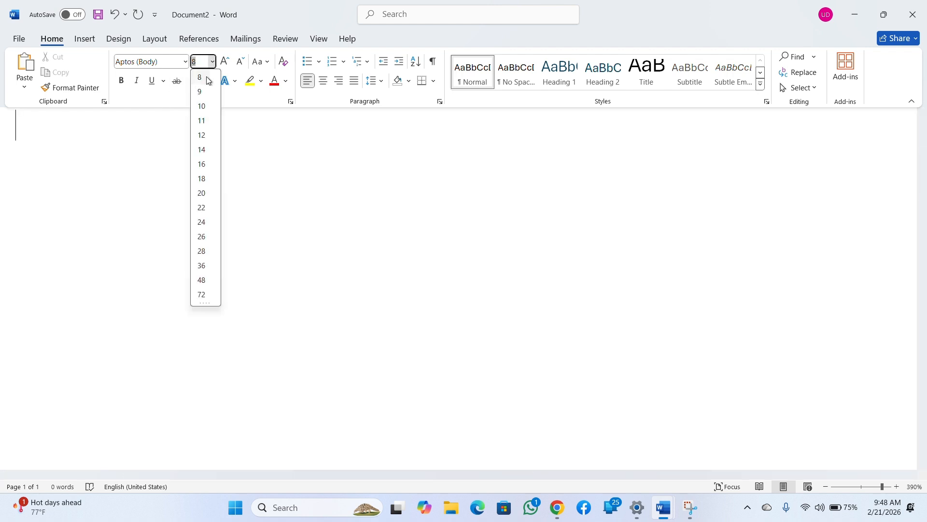
pyautogui.click(206, 78)
pyautogui.write('p')
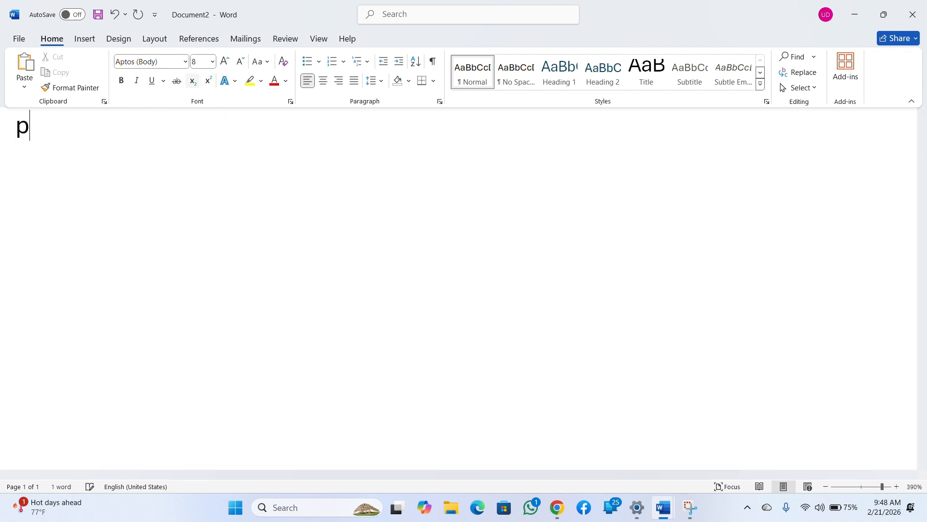
pyautogui.press('BackSpace')
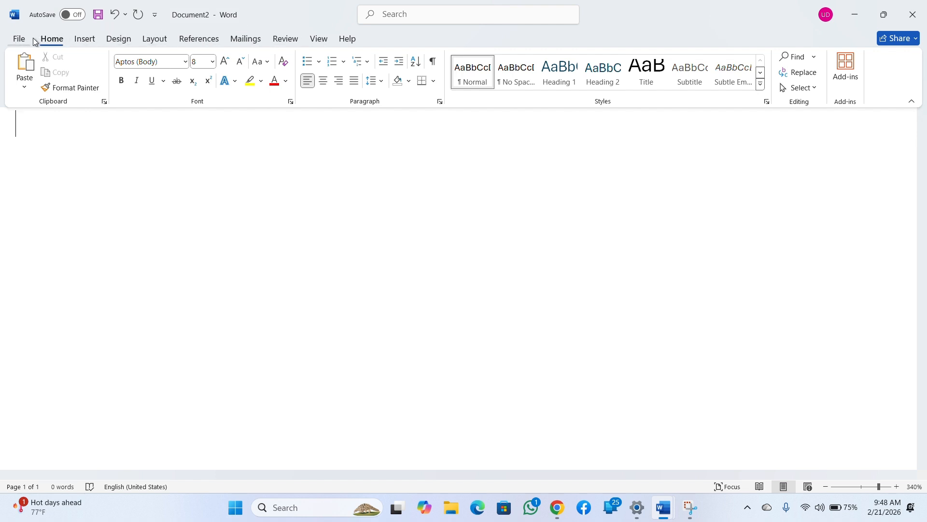
pyautogui.click(92, 40)
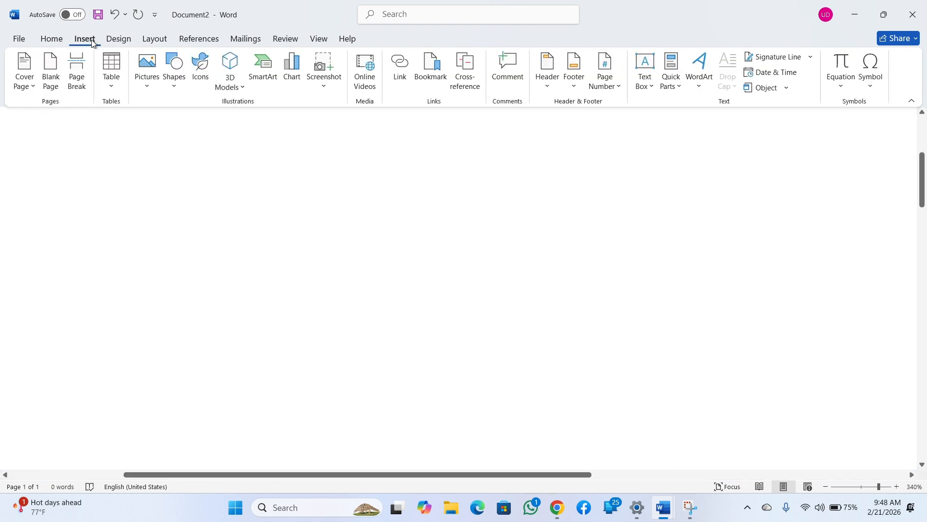
pyautogui.click(121, 41)
pyautogui.click(153, 39)
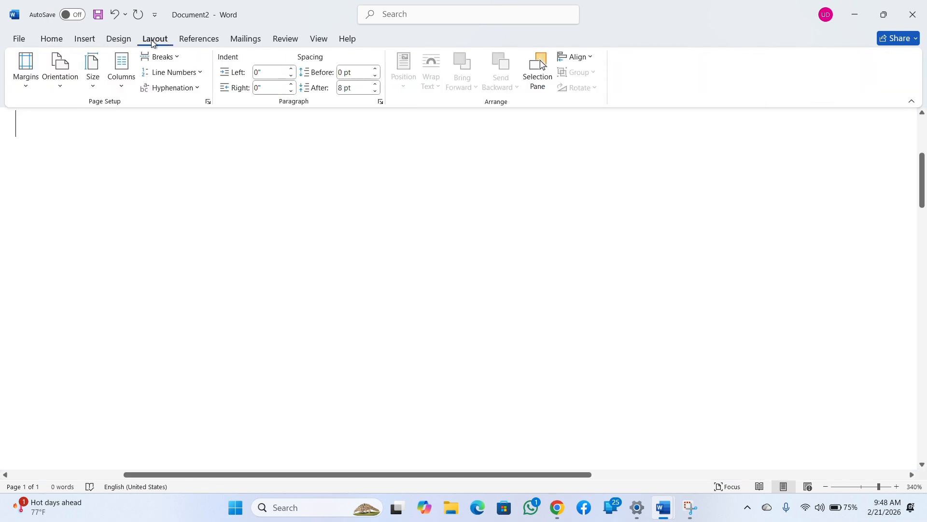
pyautogui.click(189, 43)
pyautogui.click(246, 45)
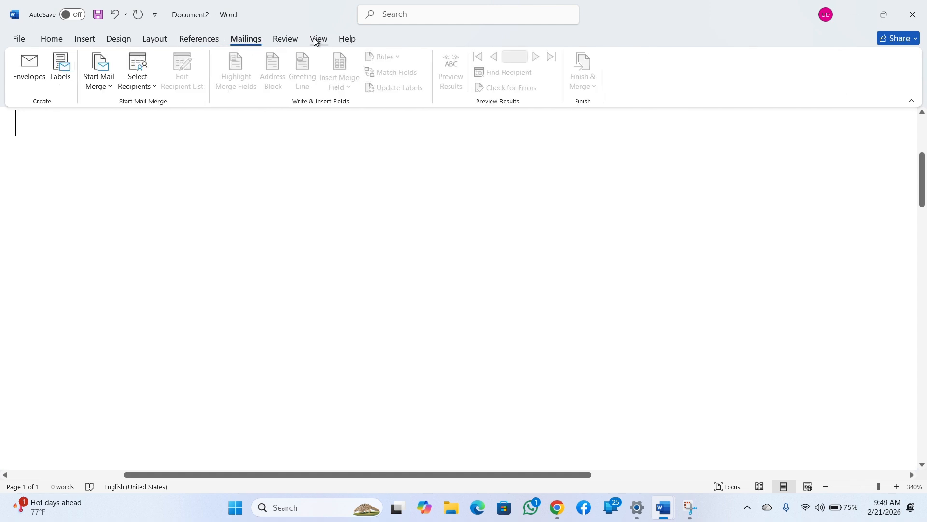
pyautogui.click(294, 42)
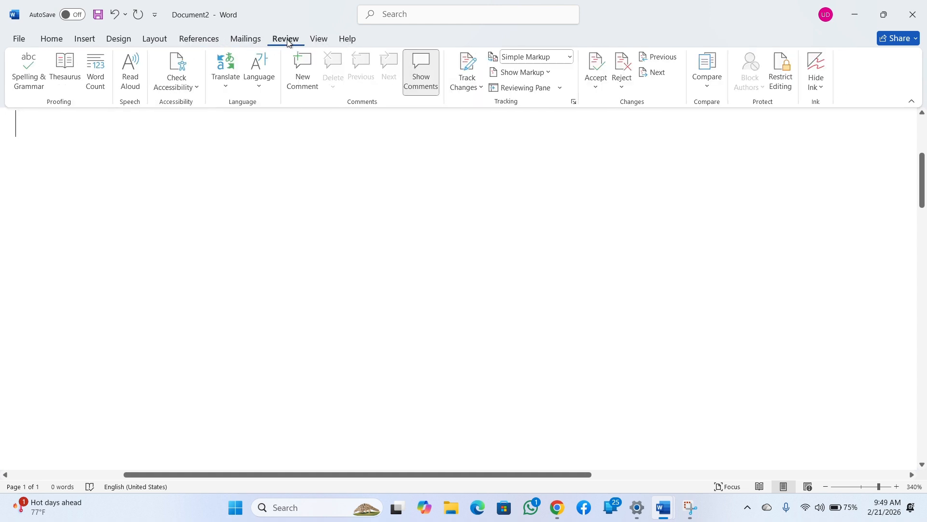
pyautogui.click(59, 43)
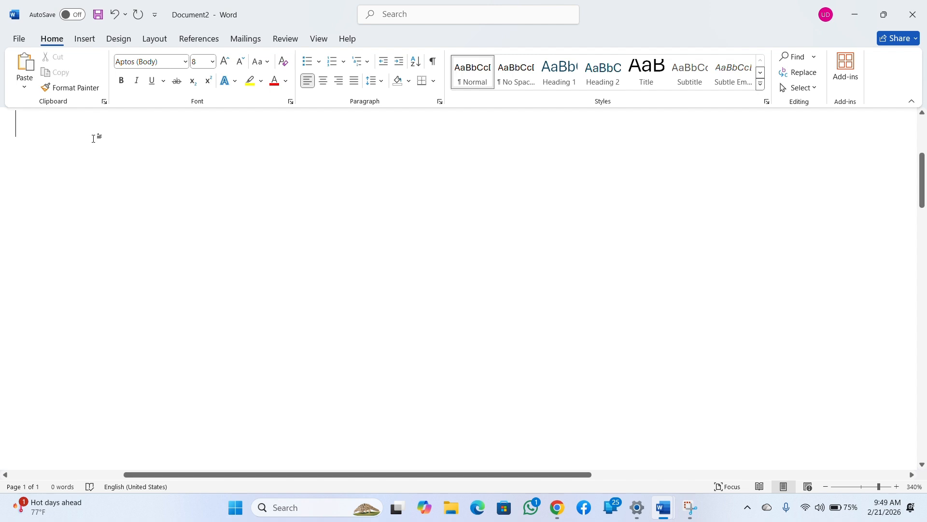
# Enter the number 7 in the blank area near the upper middle of the page
pyautogui.scroll(-4, 98, 145)
pyautogui.scroll(-4, 101, 146)
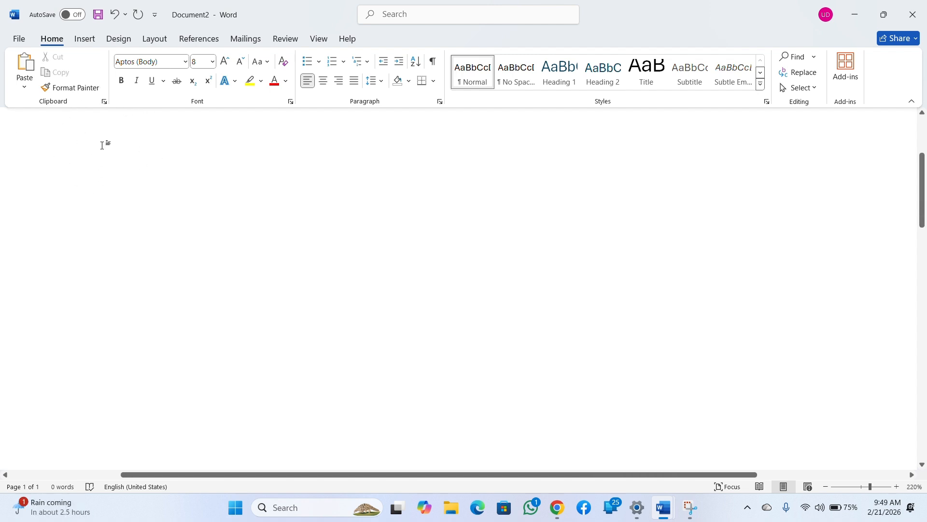
pyautogui.scroll(-2, 102, 145)
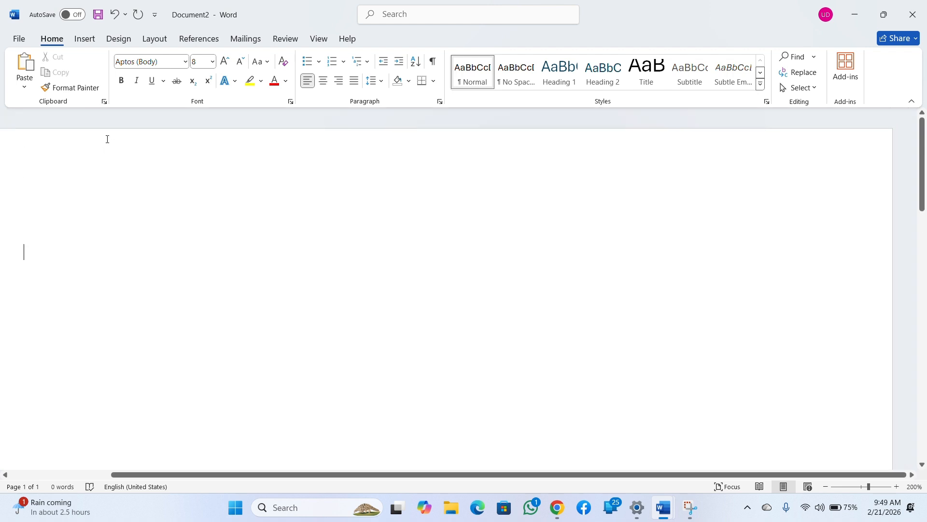
pyautogui.scroll(-5, 107, 139)
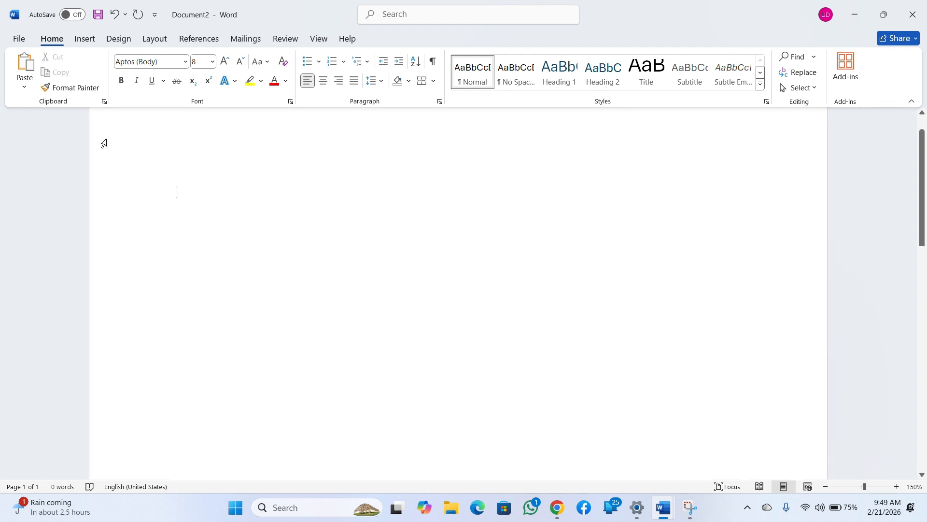
pyautogui.scroll(-3, 104, 144)
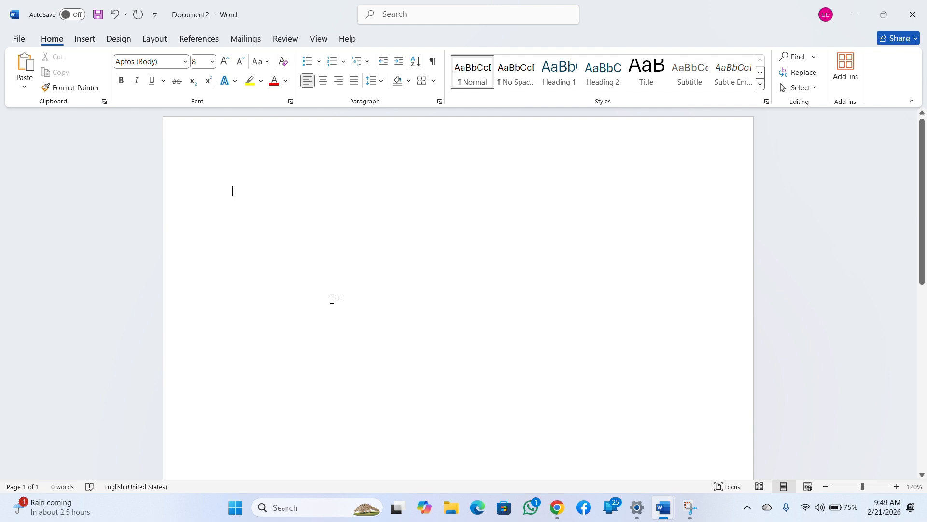
pyautogui.write('7')
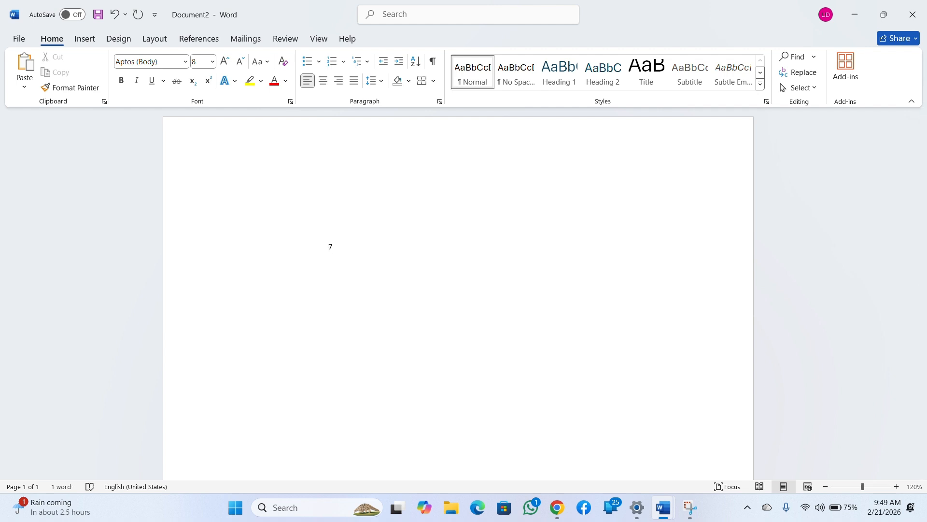
# Delete the number 7 from the page
pyautogui.press('BackSpace')
pyautogui.click(221, 194)
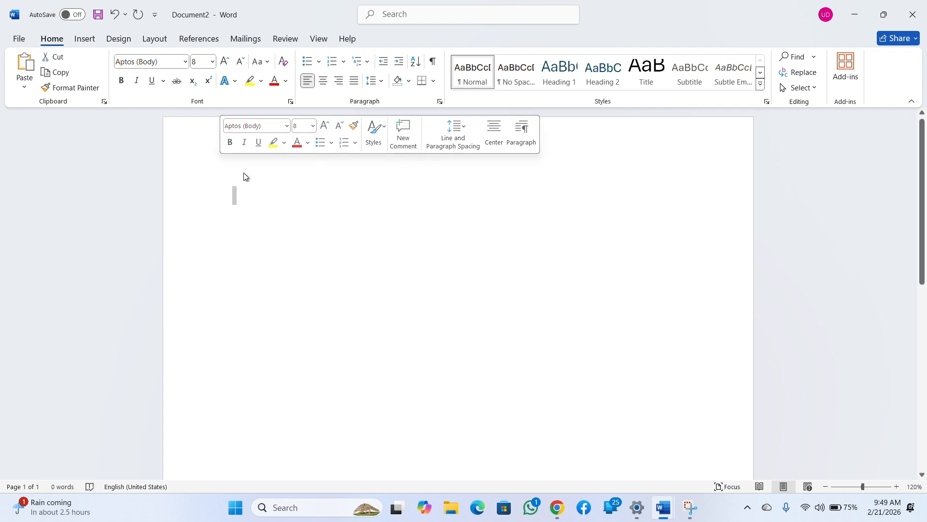
pyautogui.click(281, 217)
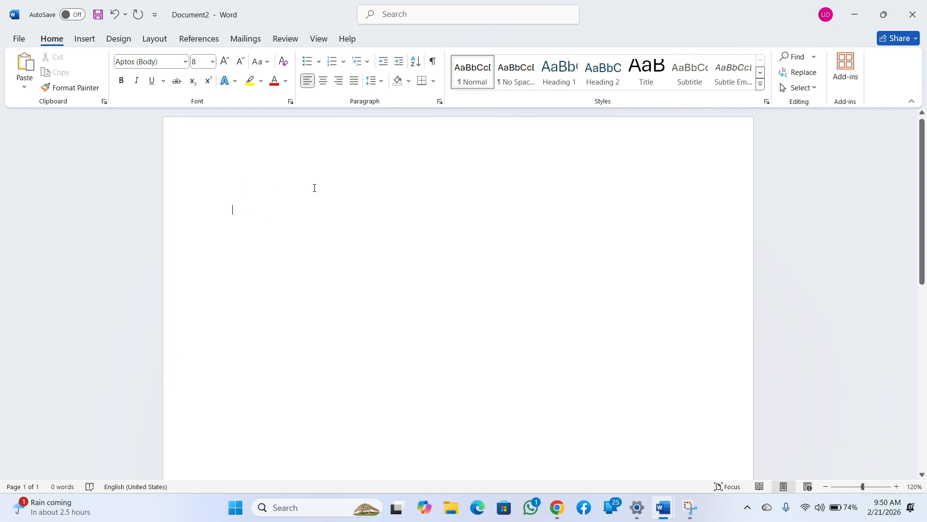
# Set the document's paper size to A4, 8.27" x 11.69"
pyautogui.scroll(-3, 314, 188)
pyautogui.scroll(4, 315, 189)
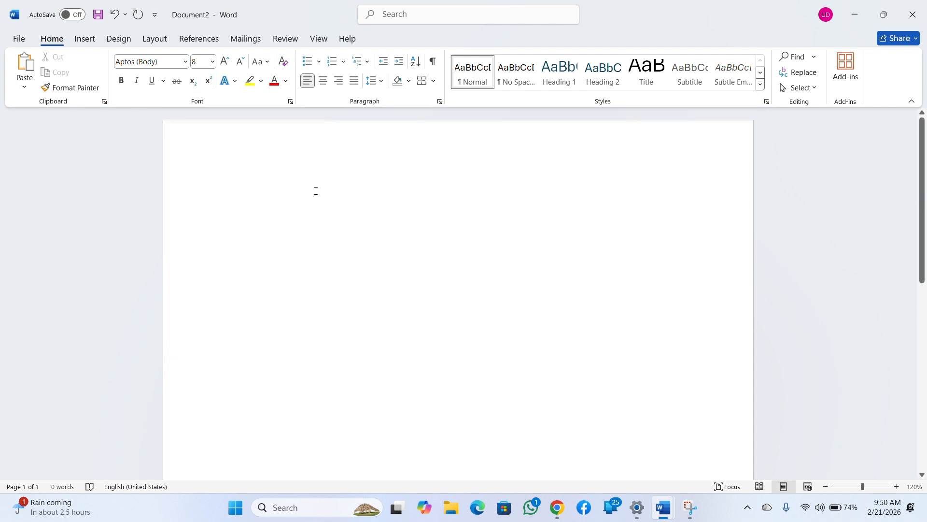
pyautogui.keyDown('ctrl'); pyautogui.scroll(-1, 315, 190); pyautogui.keyUp('ctrl')
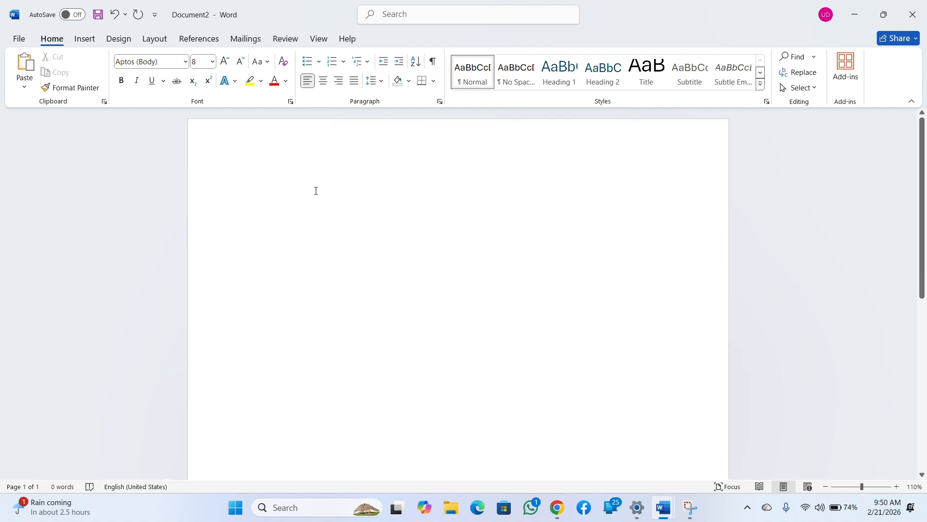
pyautogui.keyDown('ctrl'); pyautogui.scroll(-1, 315, 191); pyautogui.keyUp('ctrl')
pyautogui.click(256, 165)
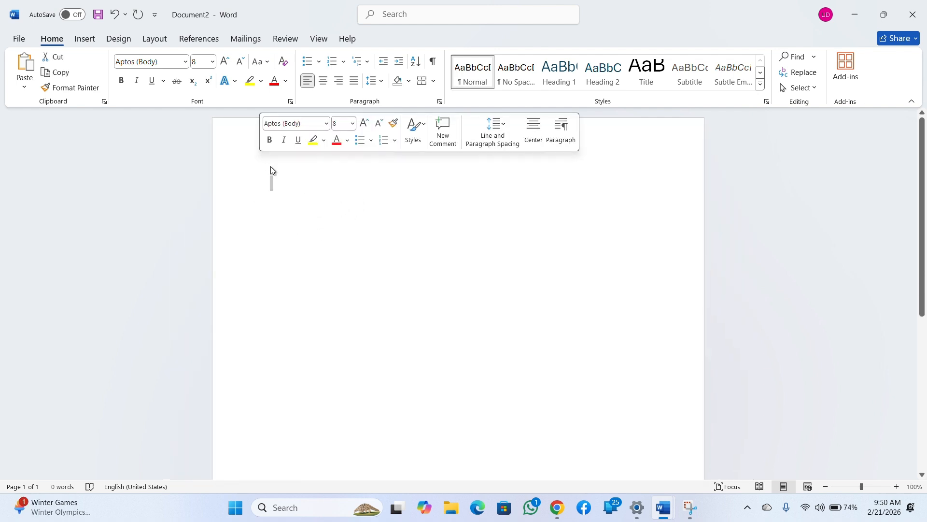
pyautogui.click(272, 203)
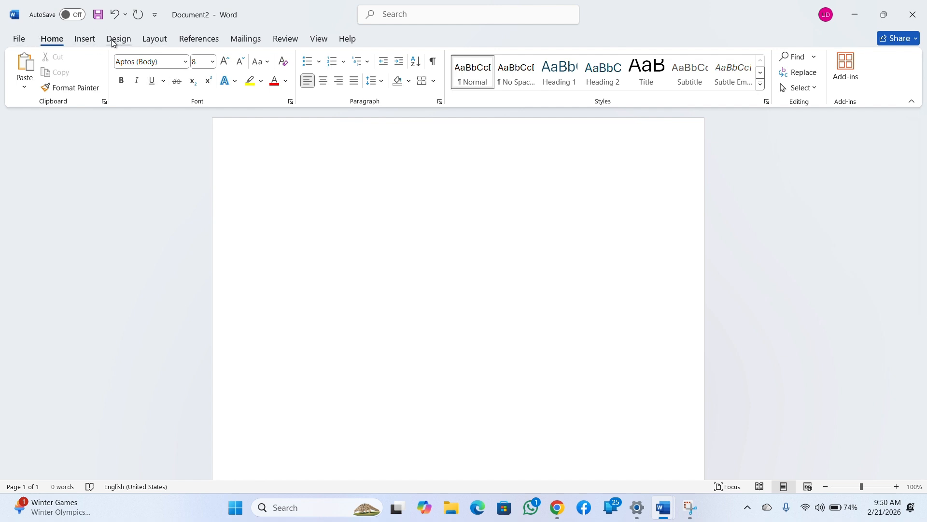
pyautogui.click(160, 43)
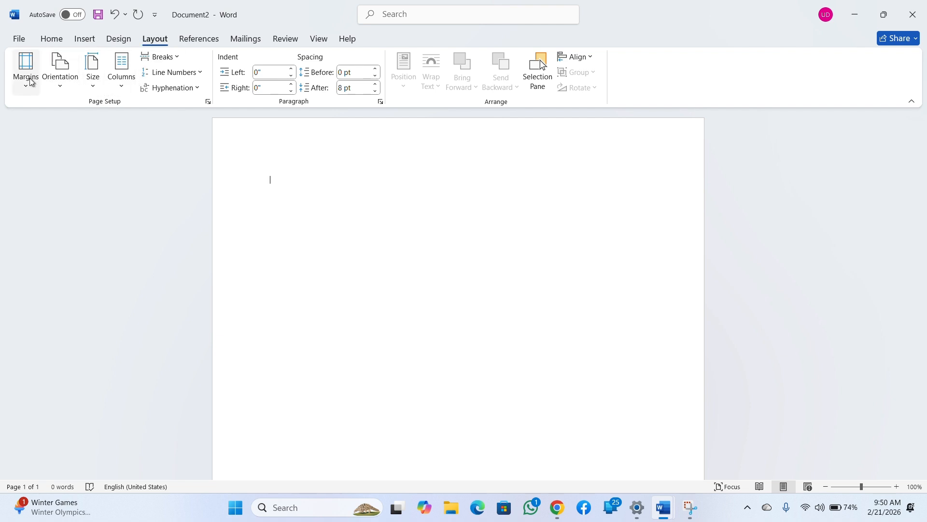
pyautogui.click(93, 86)
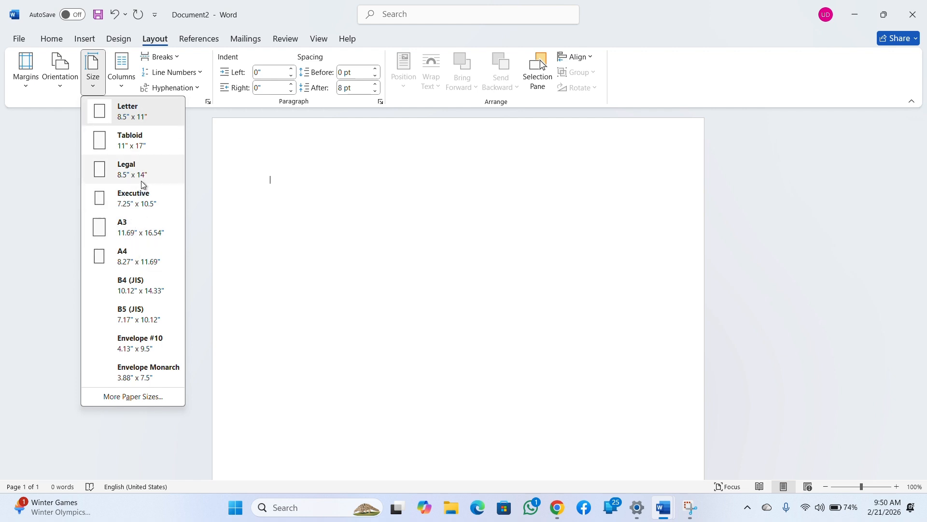
pyautogui.click(134, 261)
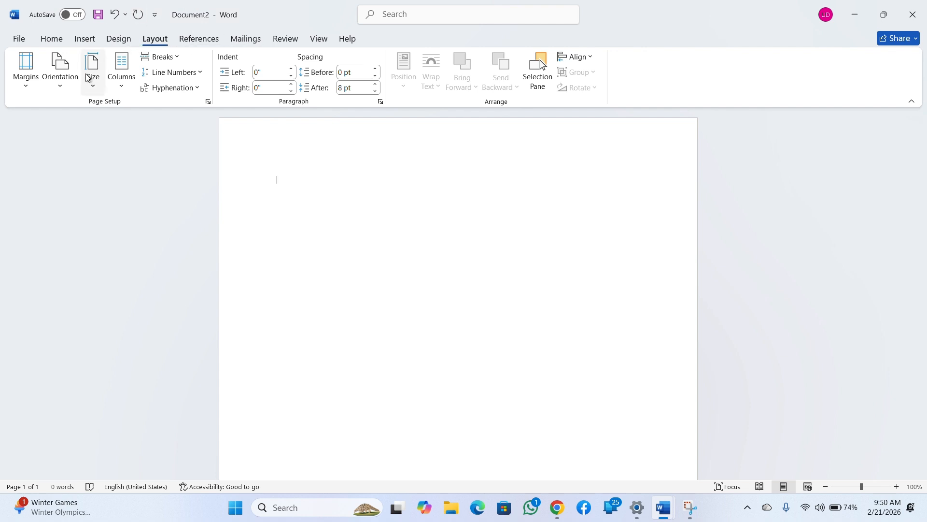
# Look through the column layout options and set the page to one column
pyautogui.click(128, 88)
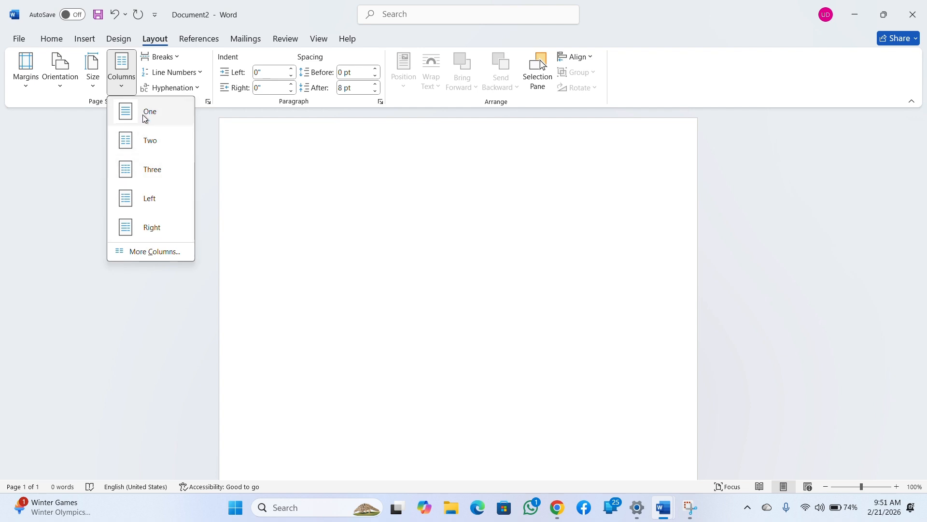
pyautogui.click(139, 131)
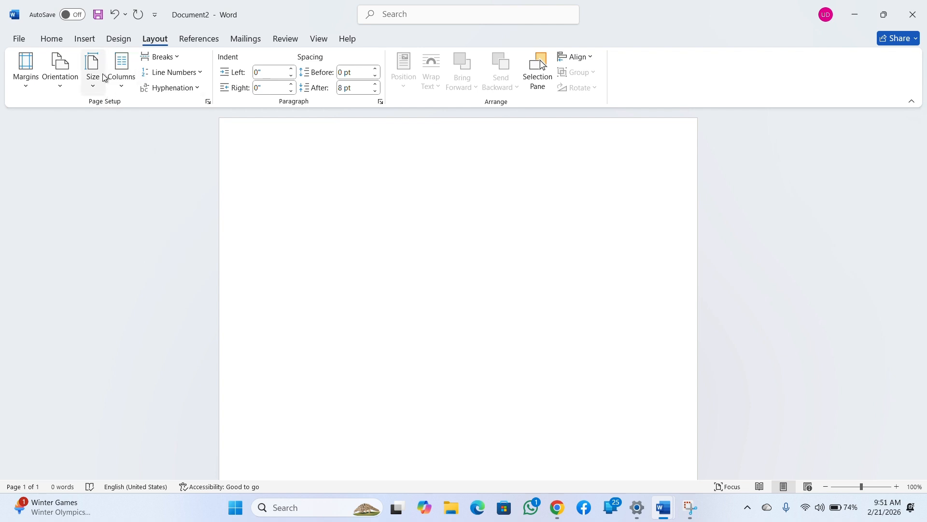
pyautogui.click(121, 72)
pyautogui.click(157, 118)
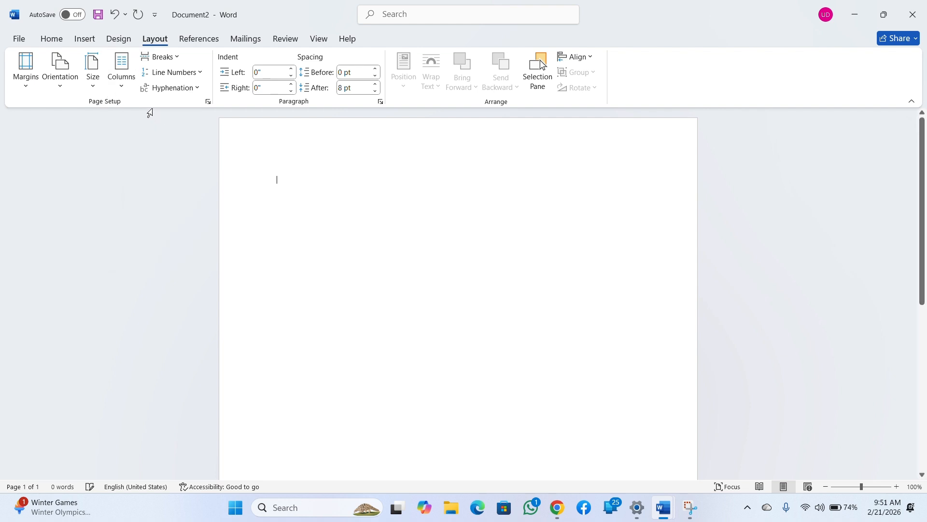
pyautogui.click(134, 92)
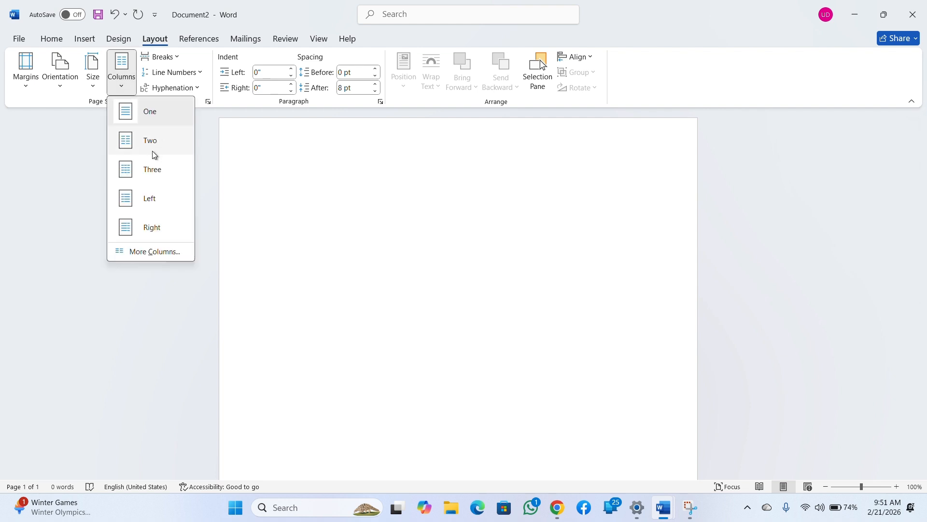
pyautogui.click(134, 91)
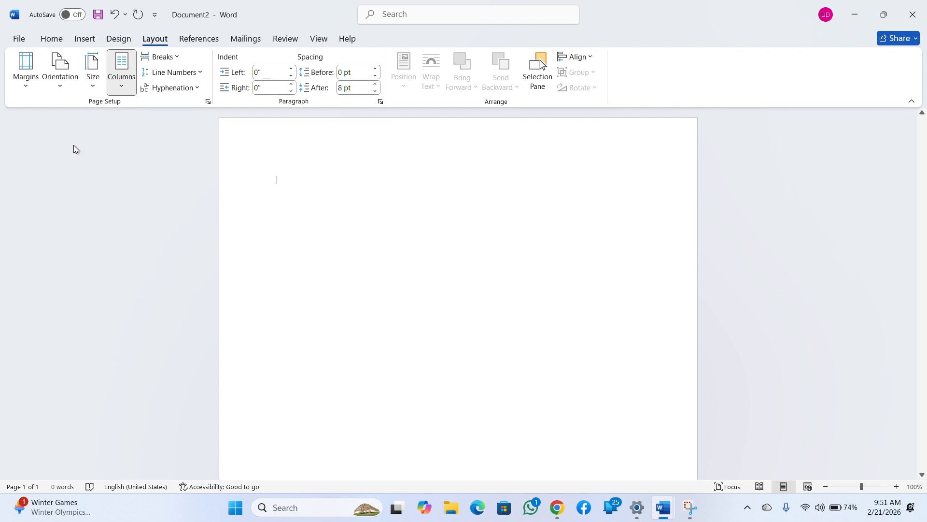
# Set the page orientation to Portrait
pyautogui.click(68, 88)
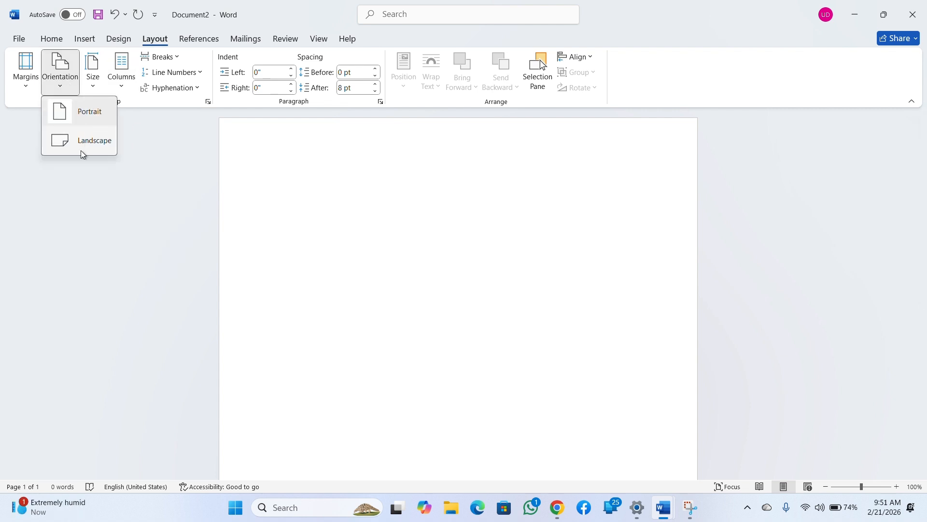
pyautogui.click(84, 113)
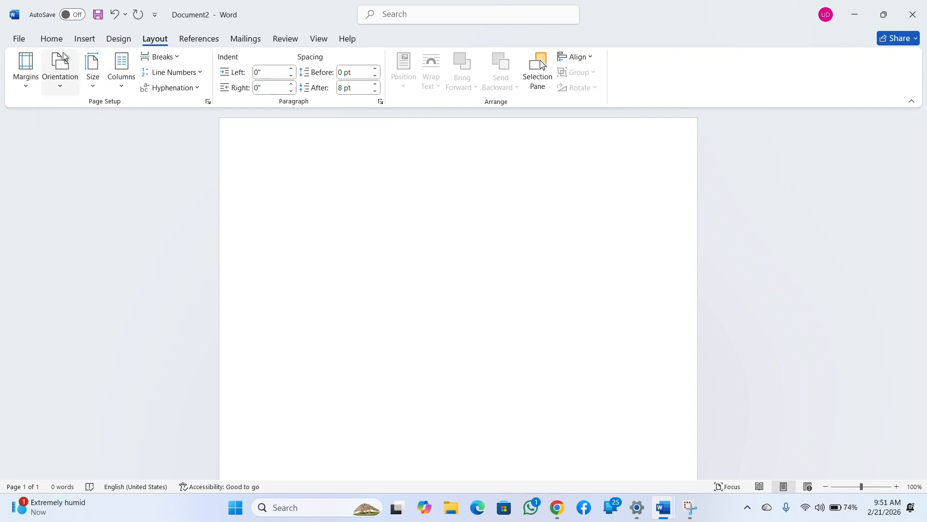
pyautogui.click(62, 89)
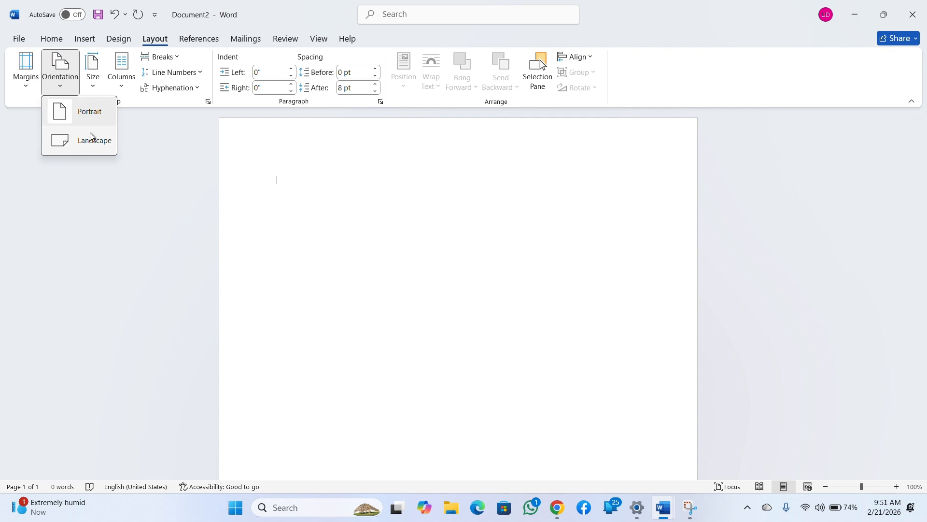
pyautogui.click(89, 118)
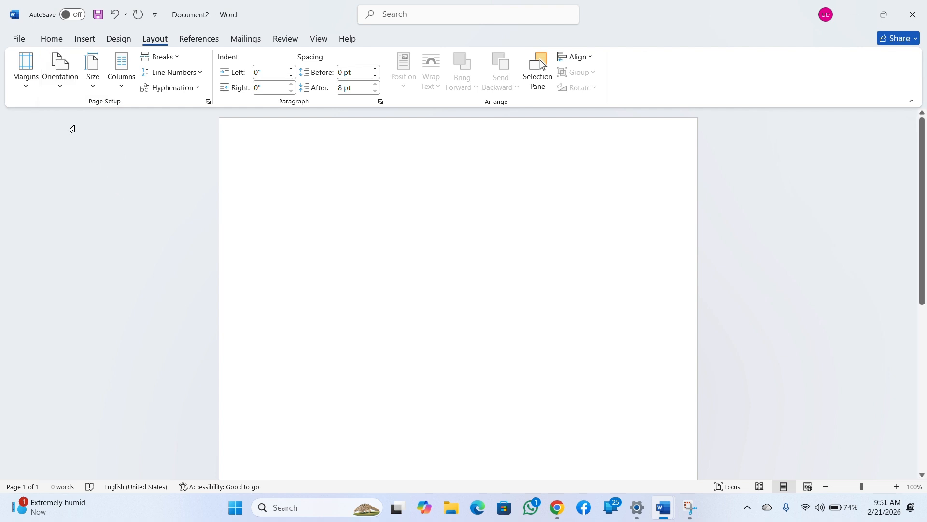
# Open the custom margin settings and set the top margin to 0.5"
pyautogui.click(34, 90)
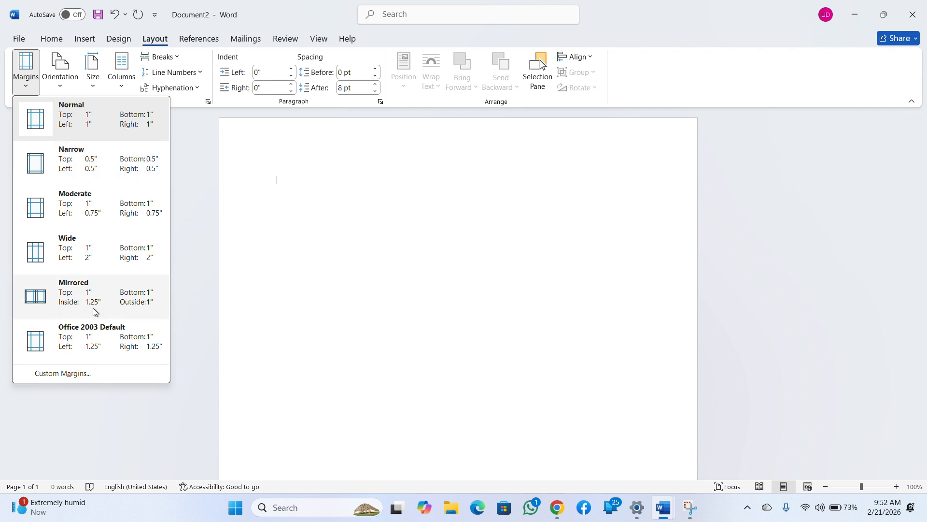
pyautogui.click(50, 374)
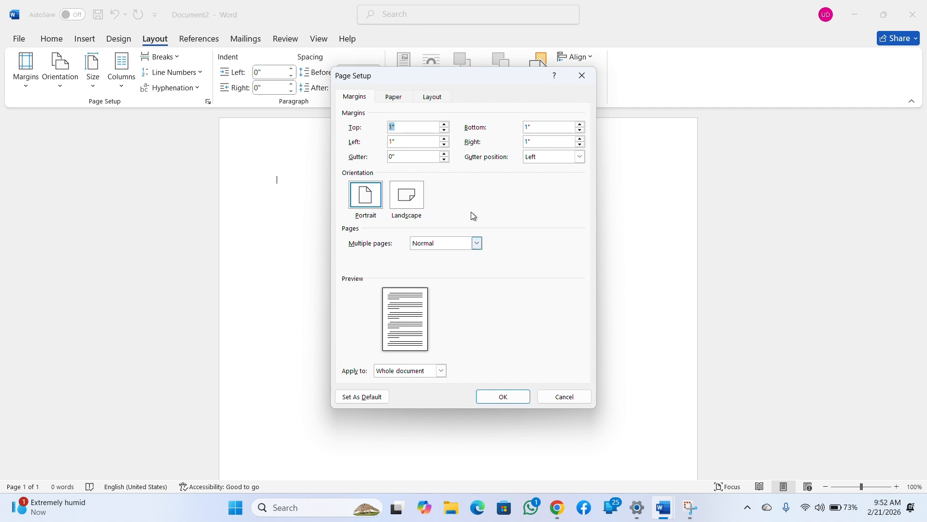
pyautogui.click(443, 130)
pyautogui.click(444, 125)
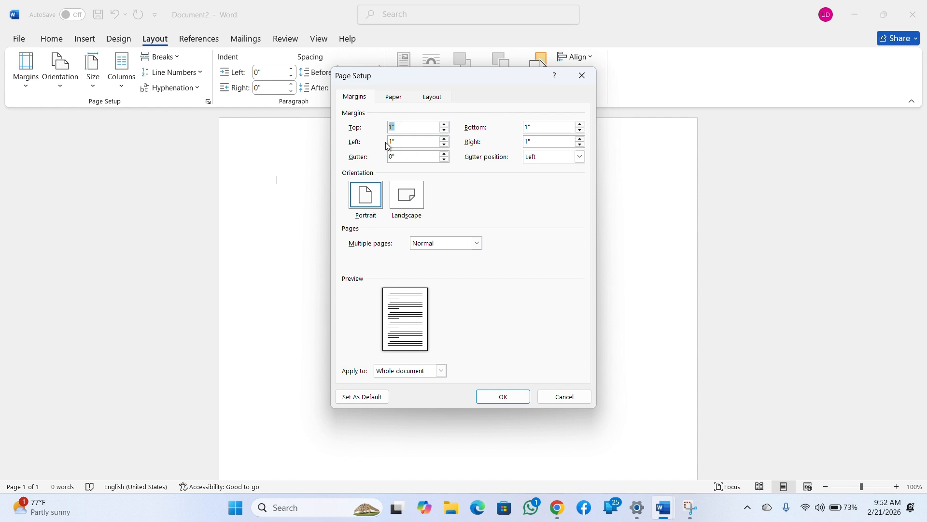
pyautogui.click(444, 130)
pyautogui.click(444, 130)
pyautogui.click(444, 129)
pyautogui.click(444, 130)
pyautogui.click(444, 131)
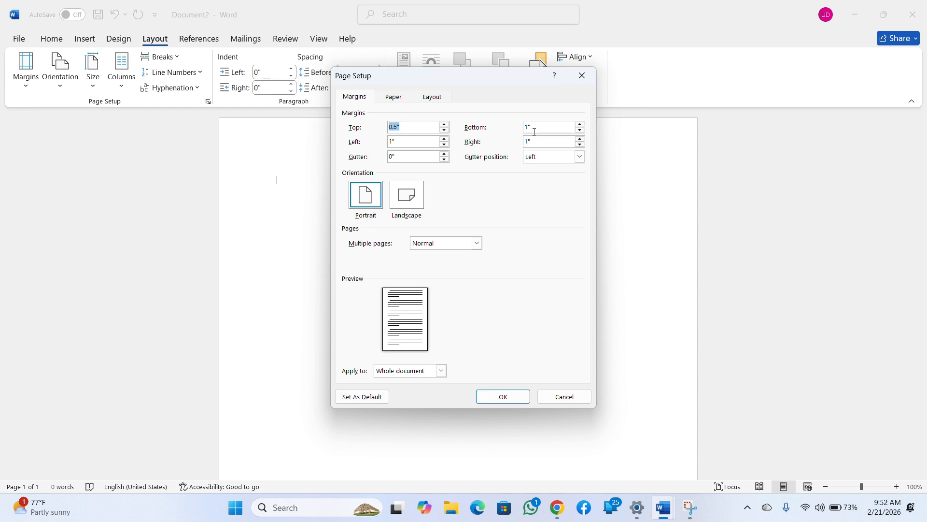
# Set the left and right margins to 0.8" and the bottom margin to 0.5"
pyautogui.click(444, 145)
pyautogui.click(445, 145)
pyautogui.click(580, 130)
pyautogui.click(580, 130)
pyautogui.click(580, 131)
pyautogui.click(580, 144)
pyautogui.click(580, 144)
# Set the gutter to 0.5"
pyautogui.click(445, 159)
pyautogui.click(445, 154)
pyautogui.click(446, 159)
pyautogui.click(446, 154)
pyautogui.click(446, 155)
pyautogui.click(447, 154)
pyautogui.click(447, 154)
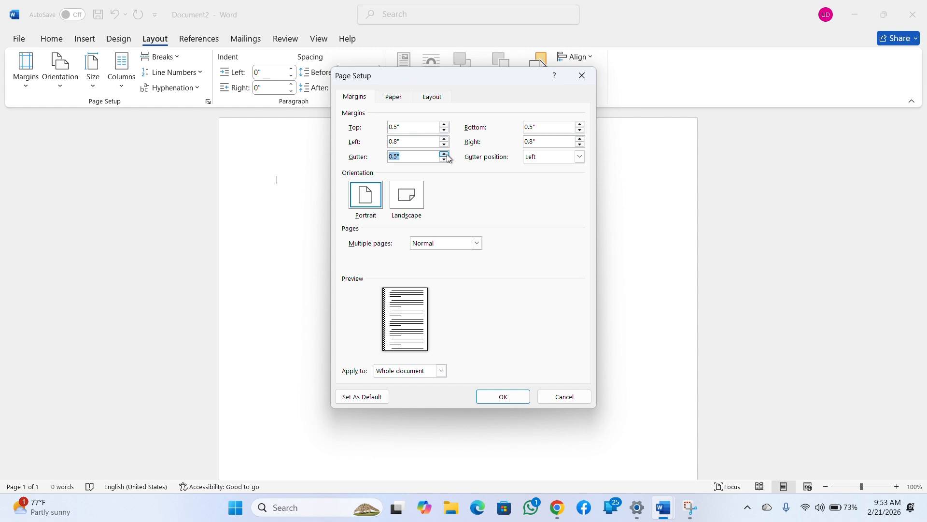
# Try the Top gutter position, return it to Left and apply the page setup to the whole document
pyautogui.click(580, 157)
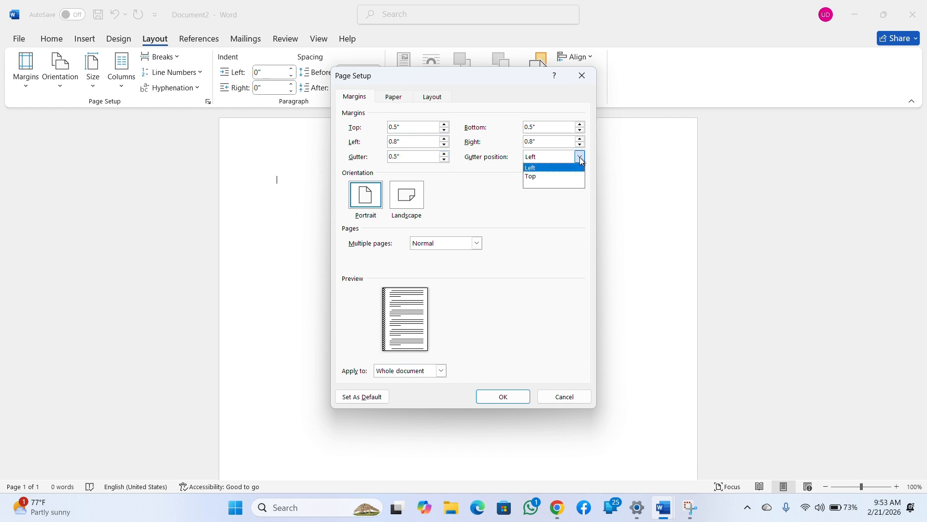
pyautogui.click(534, 176)
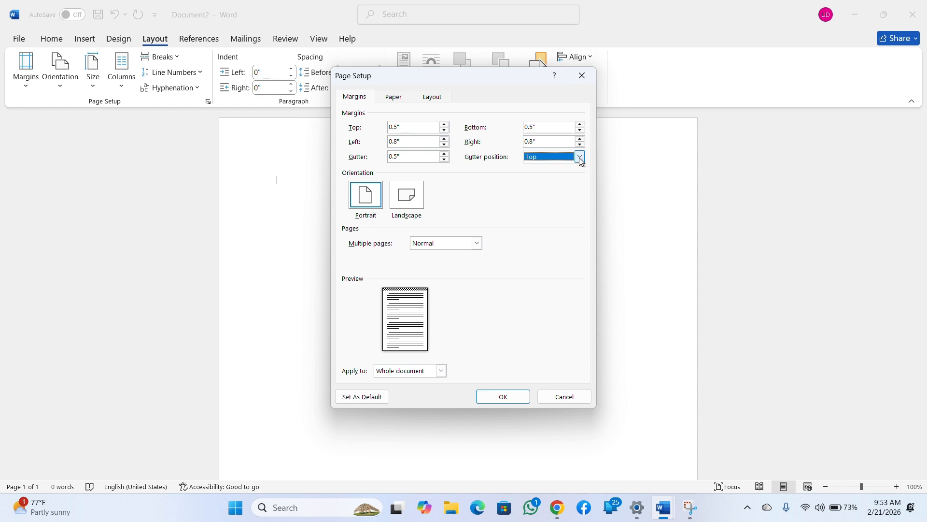
pyautogui.click(580, 157)
pyautogui.click(549, 167)
pyautogui.click(580, 157)
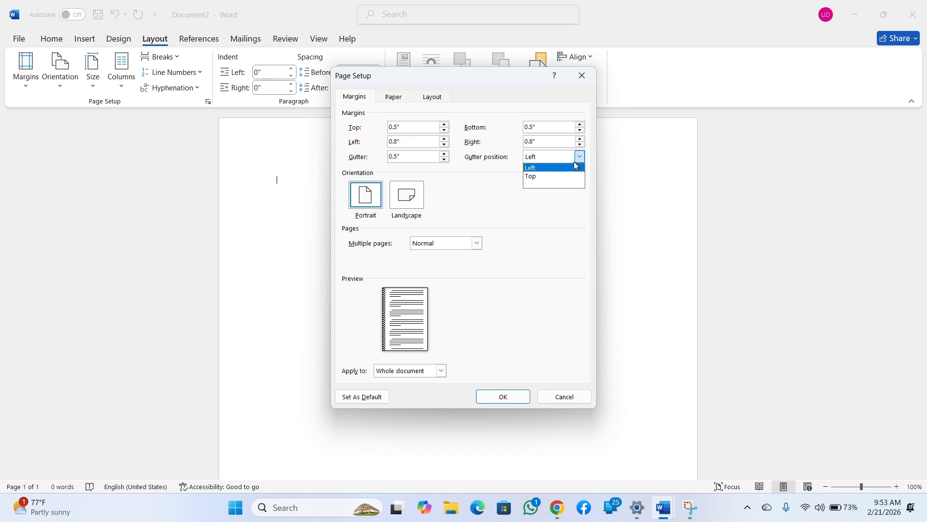
pyautogui.click(554, 168)
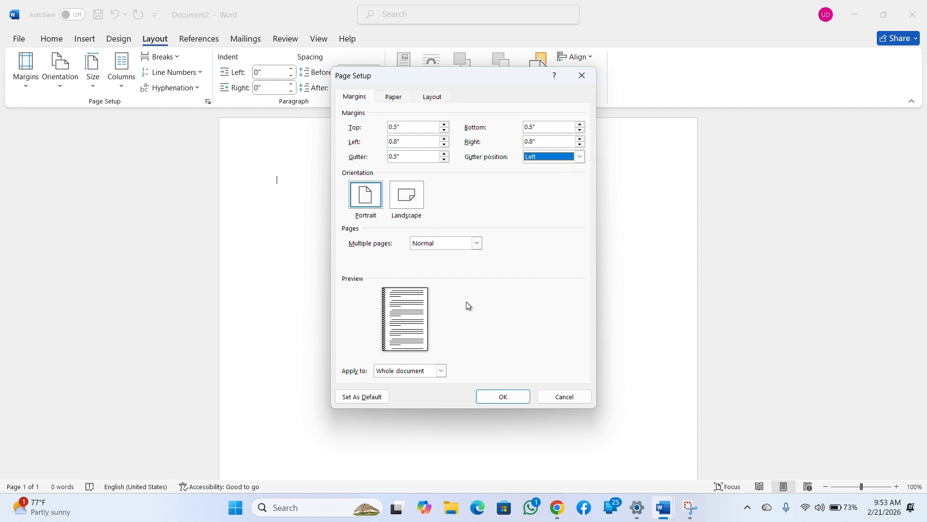
pyautogui.click(502, 400)
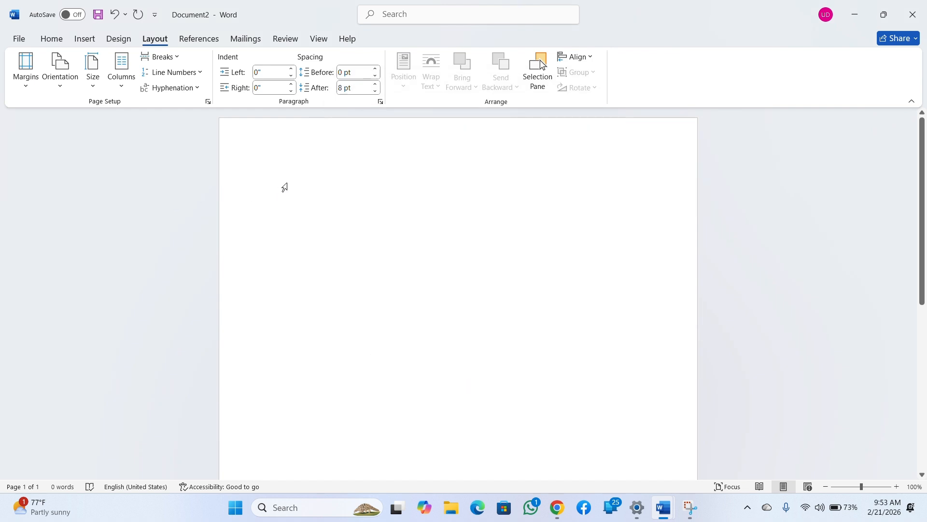
# Try the new margins with the test text "Yu8g8ygu" at the start of the page and clear the text
pyautogui.click(256, 156)
pyautogui.doubleClick(328, 189)
pyautogui.press('BackSpace')
pyautogui.press('BackSpace')
pyautogui.write('Yu8g8yguy8g')
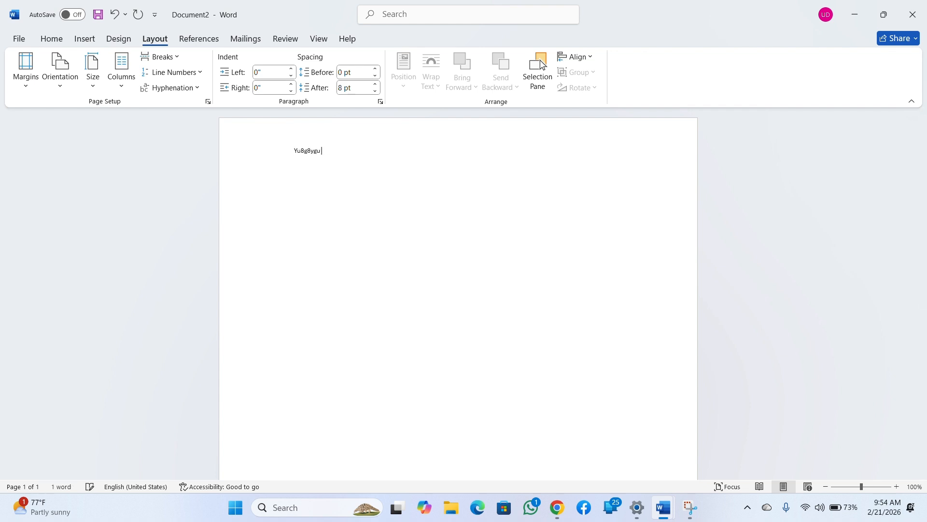
pyautogui.press('BackSpace')
pyautogui.press('BackSpace')
pyautogui.press('BackSpace')
pyautogui.press('BackSpace')
pyautogui.press('BackSpace')
pyautogui.press('BackSpace')
pyautogui.press('BackSpace')
pyautogui.press('BackSpace')
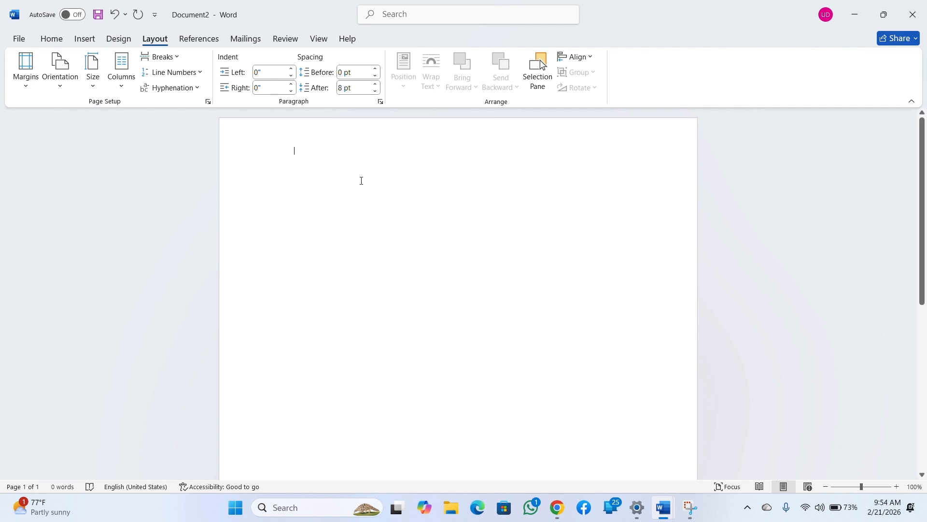
pyautogui.scroll(2, 361, 181)
pyautogui.write('rg')
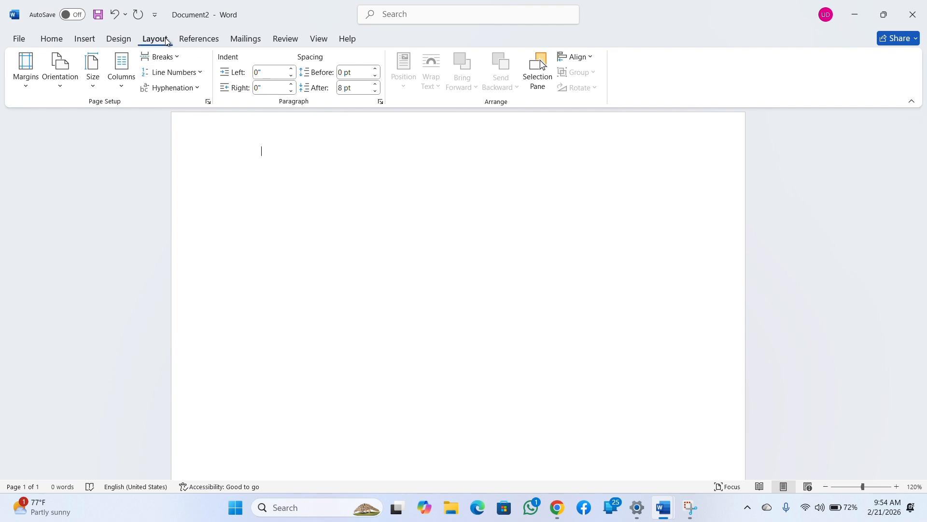
# Set the font for the empty document to Arial
pyautogui.click(52, 39)
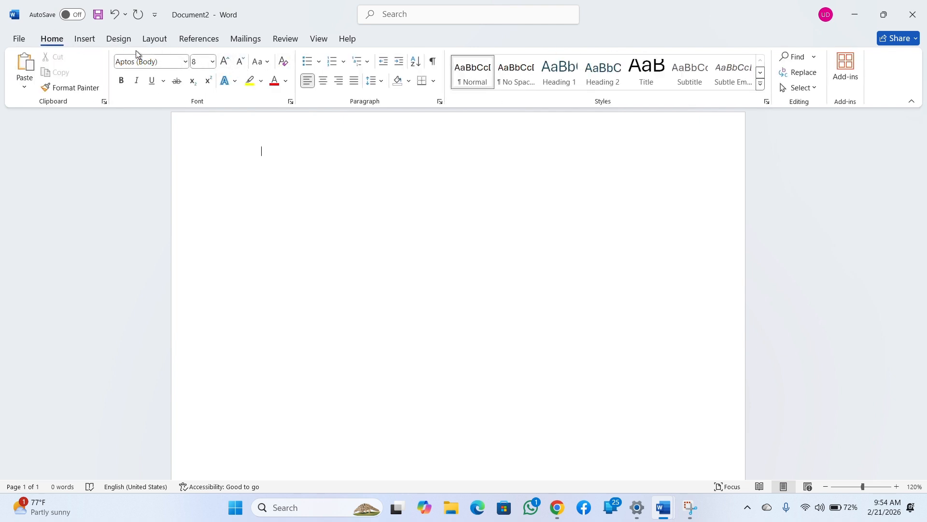
pyautogui.click(88, 41)
pyautogui.click(53, 38)
pyautogui.click(186, 62)
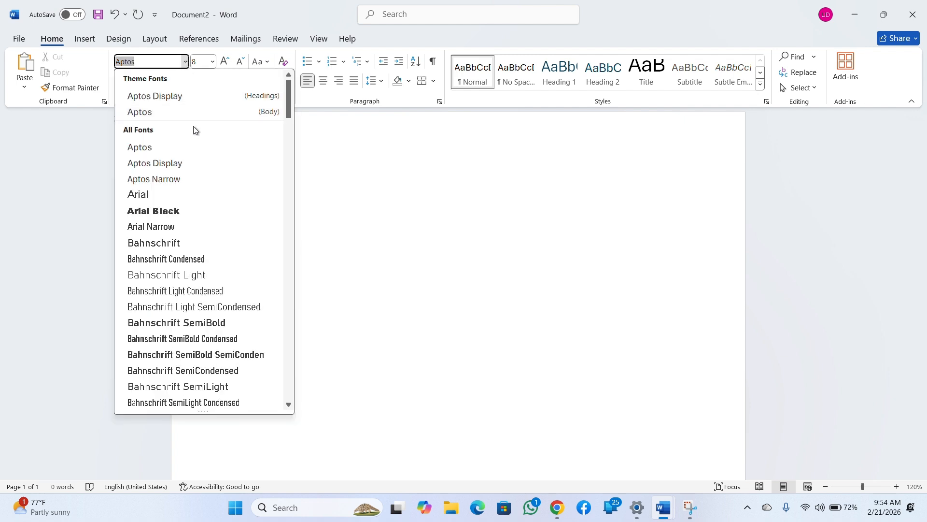
pyautogui.click(165, 195)
# Try the Arial font with the test text "Uio78o" and delete that text
pyautogui.write('Uio78o')
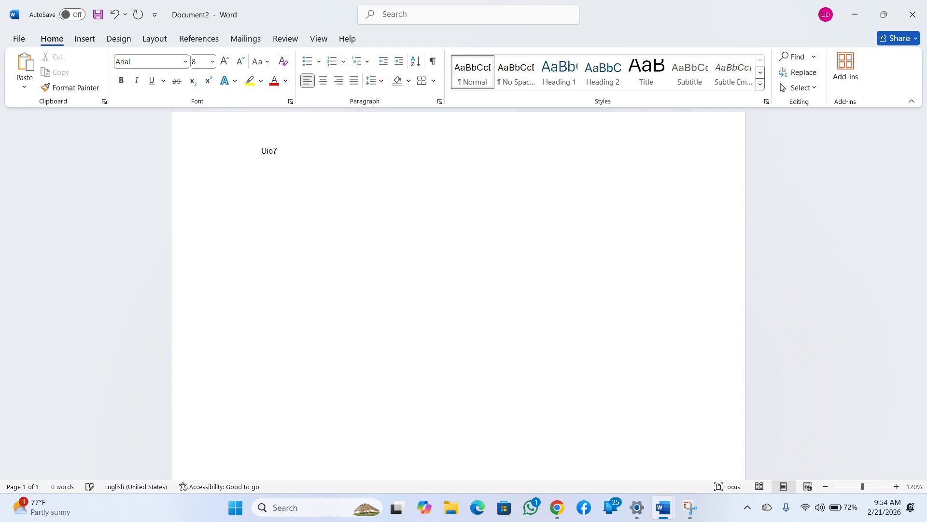
pyautogui.press('BackSpace')
pyautogui.press('BackSpace')
pyautogui.press('BackSpace')
pyautogui.press('BackSpace')
pyautogui.press('BackSpace')
pyautogui.press('BackSpace')
# Set the font for the empty document to Times New Roman
pyautogui.click(186, 63)
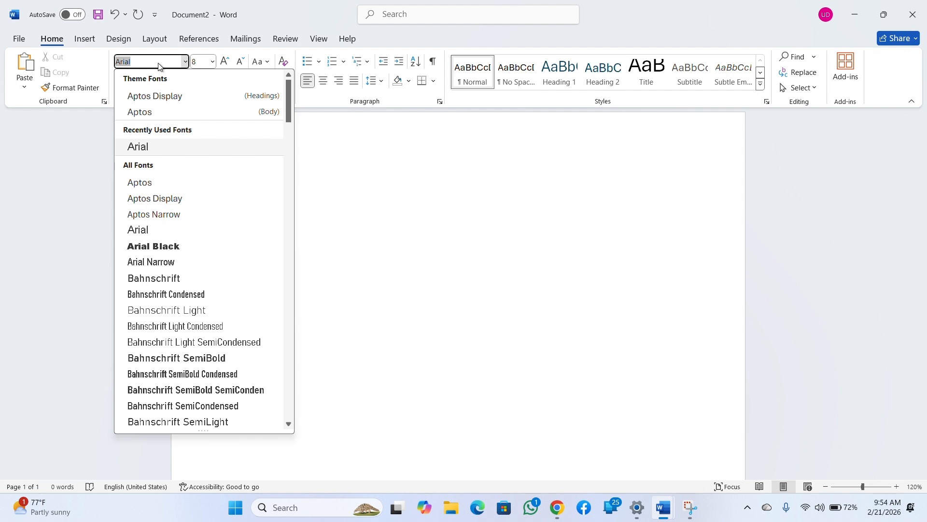
pyautogui.write('Times New Roman')
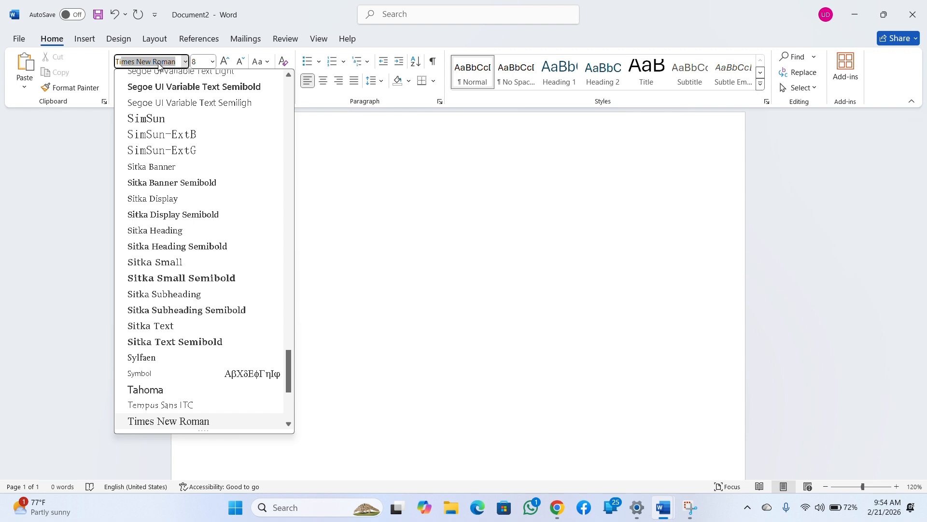
pyautogui.press('Return')
# Try the Times New Roman font with the test text "erd" and delete that text
pyautogui.write('er')
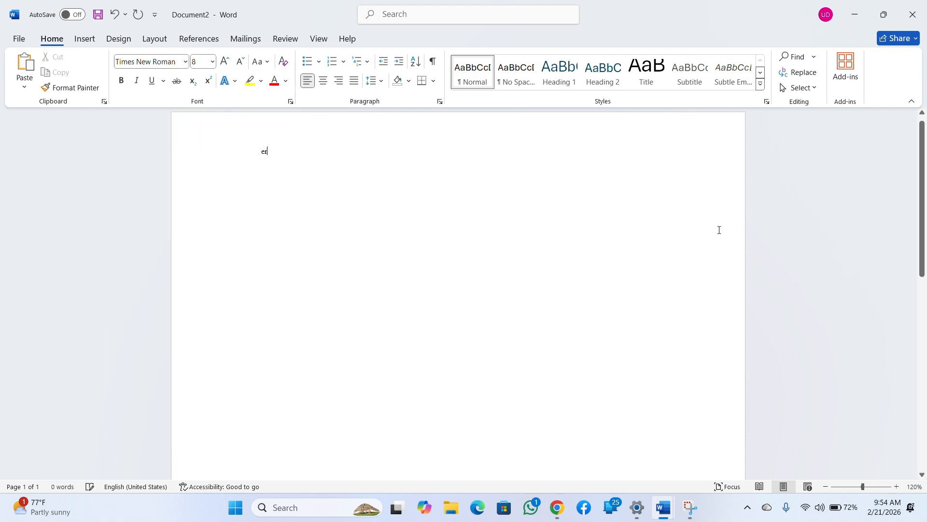
pyautogui.write('d')
pyautogui.press('BackSpace')
pyautogui.press('BackSpace')
pyautogui.press('BackSpace')
# Set the font size to 12, try it with some test text and clear that text
pyautogui.click(213, 63)
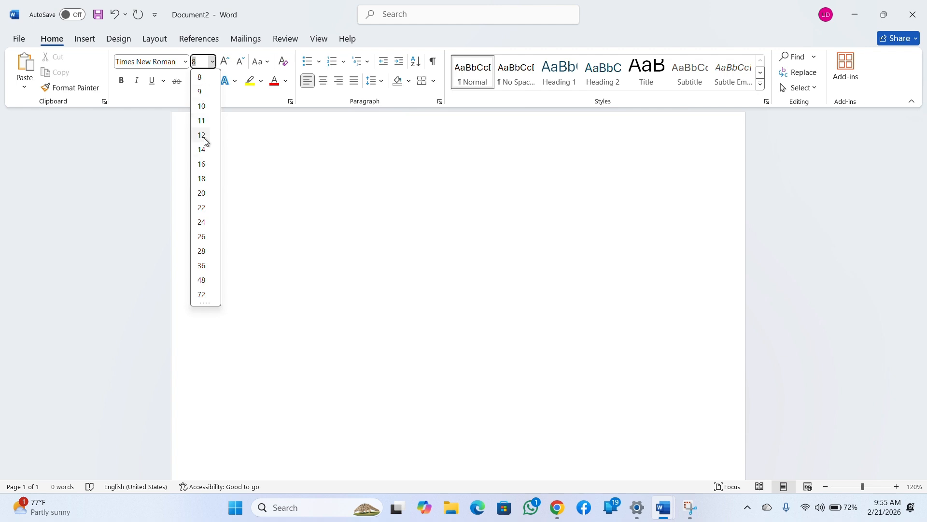
pyautogui.click(205, 140)
pyautogui.write('Iuh8uh8uh')
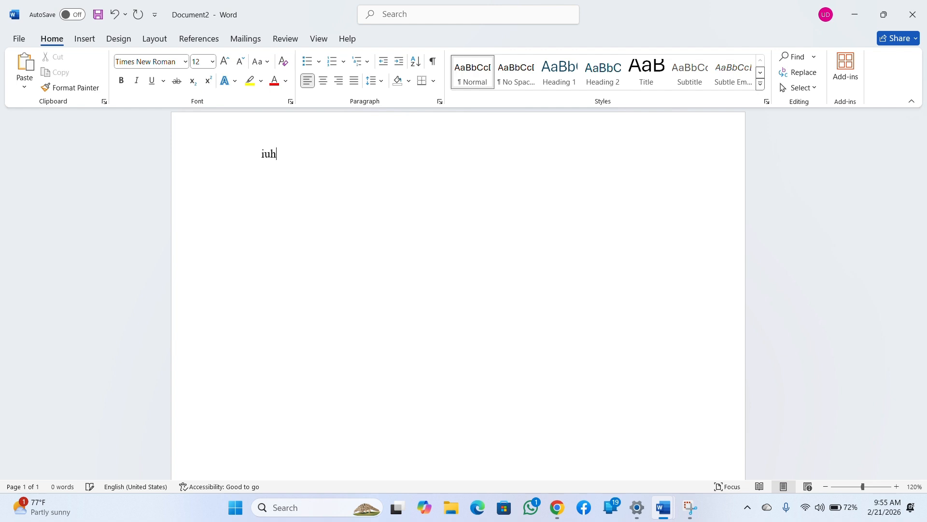
pyautogui.press('BackSpace')
pyautogui.press('BackSpace')
pyautogui.press('BackSpace')
pyautogui.press('BackSpace')
pyautogui.press('BackSpace')
pyautogui.press('BackSpace')
pyautogui.press('BackSpace')
pyautogui.press('BackSpace')
pyautogui.press('BackSpace')
# Enter "Hi guys" on the first line, try enlarging it to size 16 and return it to 12
pyautogui.write('hi guys')
pyautogui.moveTo(306, 159); pyautogui.dragTo(199, 151)
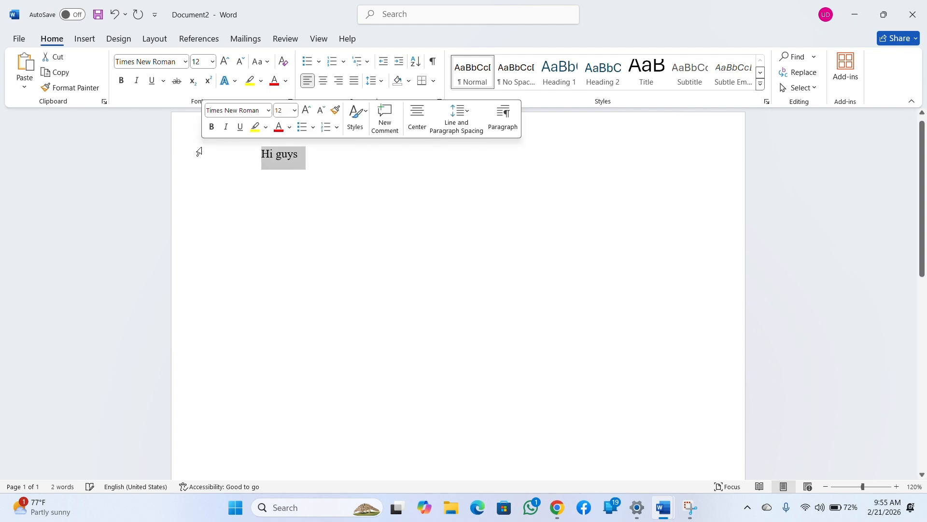
pyautogui.click(224, 61)
pyautogui.click(224, 62)
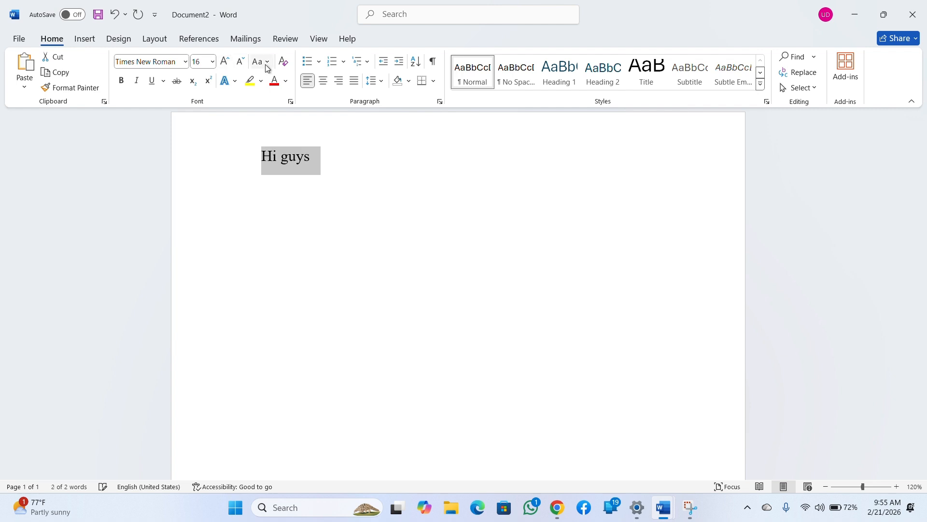
pyautogui.click(244, 66)
pyautogui.click(245, 66)
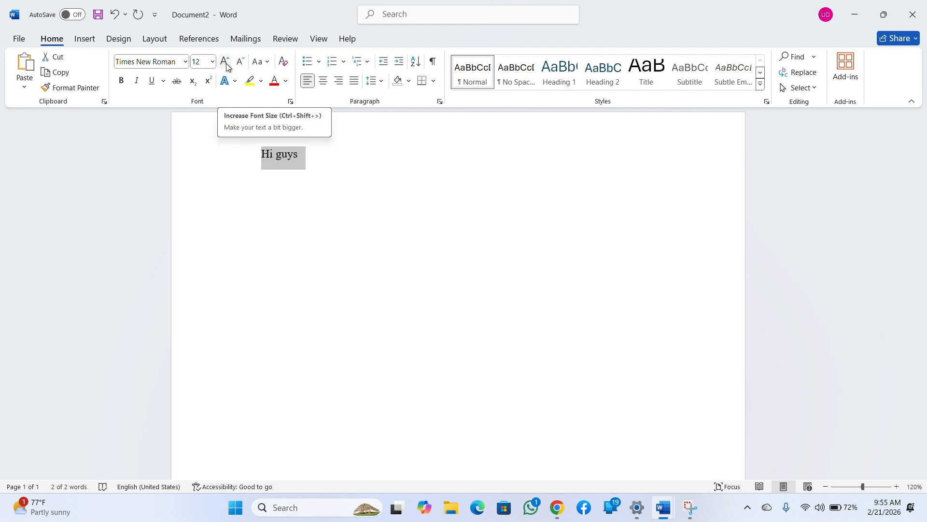
# Enlarge the "Hi guys" text stepwise to size 22 and reduce it to size 16
pyautogui.click(225, 62)
pyautogui.click(226, 62)
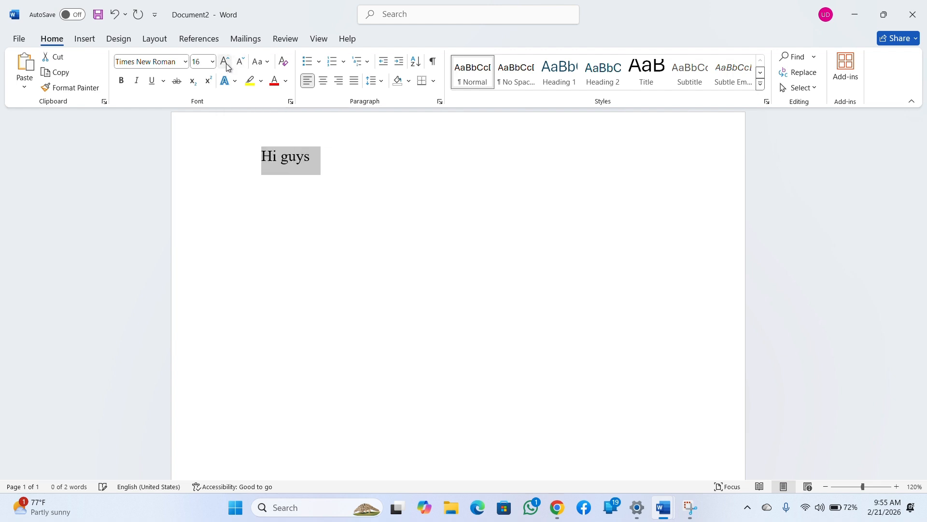
pyautogui.click(226, 62)
pyautogui.click(226, 62)
pyautogui.click(226, 63)
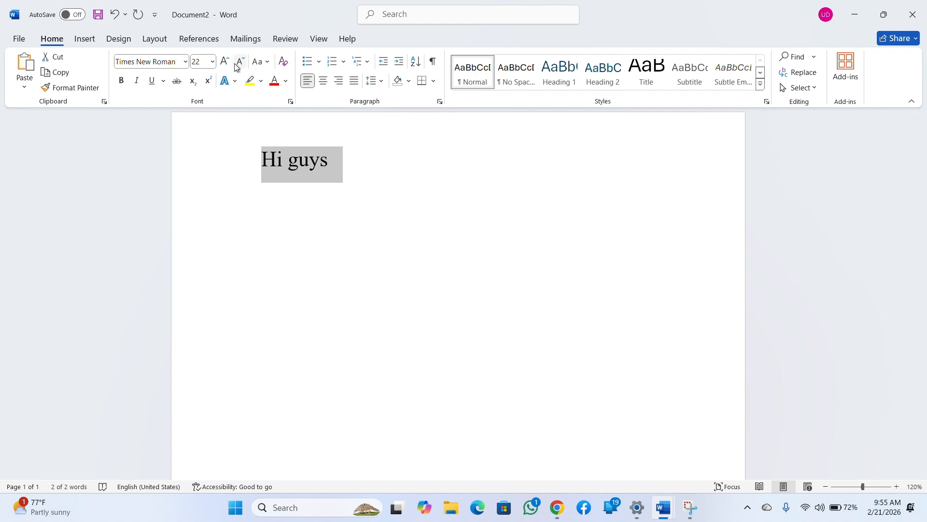
pyautogui.click(241, 59)
pyautogui.click(241, 59)
pyautogui.click(242, 61)
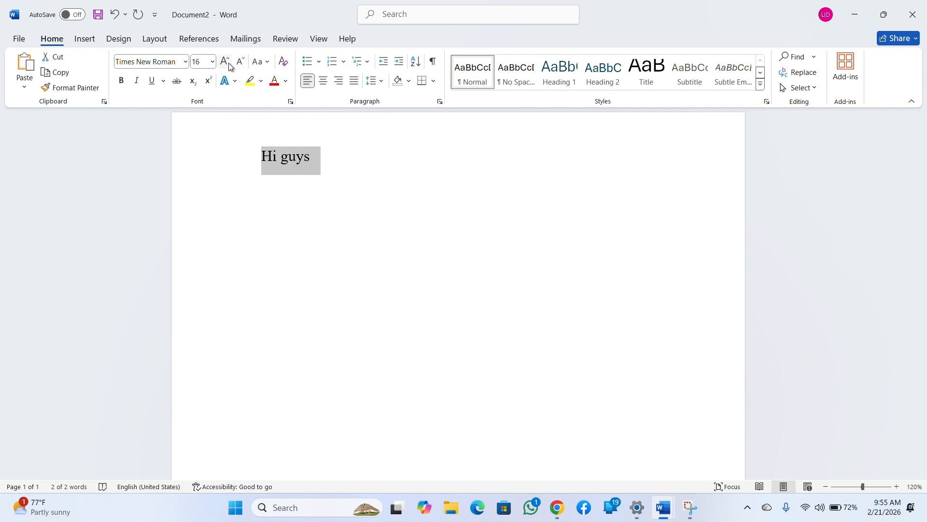
# Reduce the "Hi guys" text to font size 14, trying one size up and down along the way
pyautogui.click(258, 61)
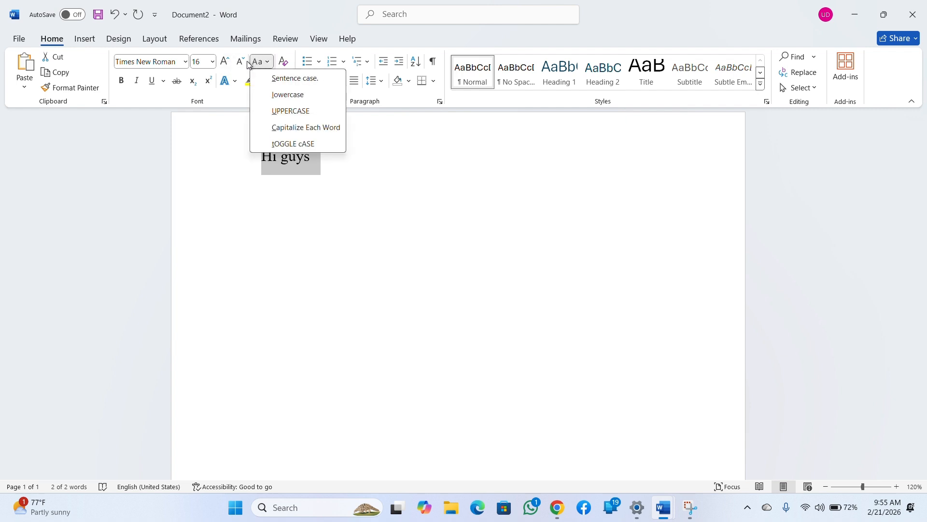
pyautogui.click(243, 63)
pyautogui.click(241, 60)
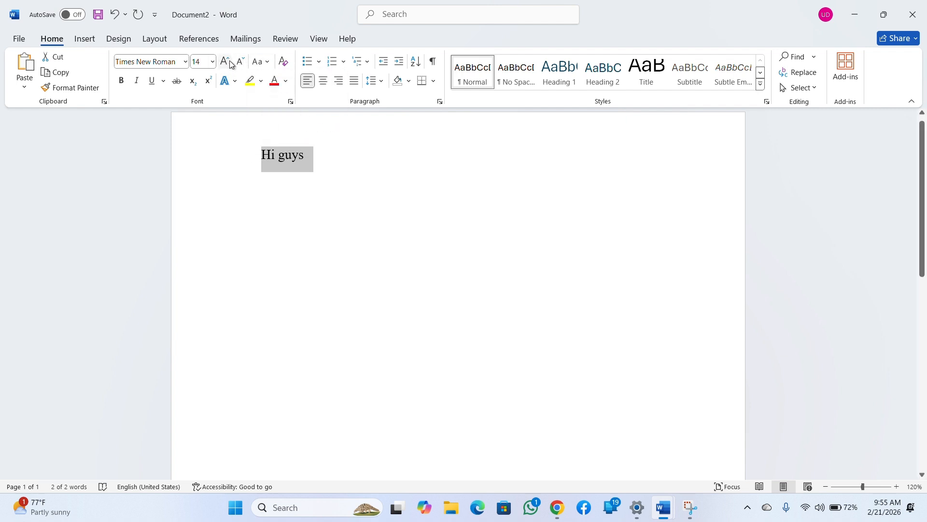
pyautogui.click(227, 61)
pyautogui.click(243, 62)
pyautogui.click(225, 62)
pyautogui.click(239, 64)
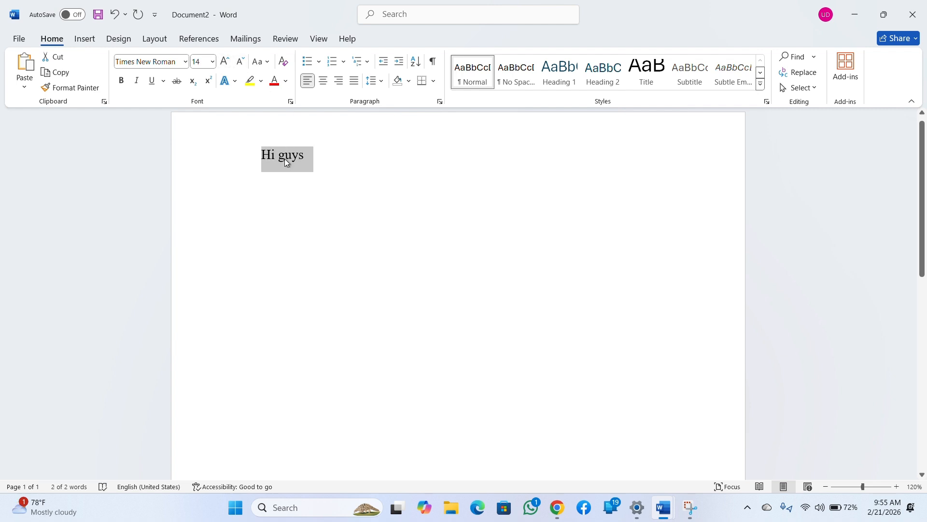
# Copy the "Hi guys" text and paste it on the line below with its source formatting kept
pyautogui.rightClick(287, 161)
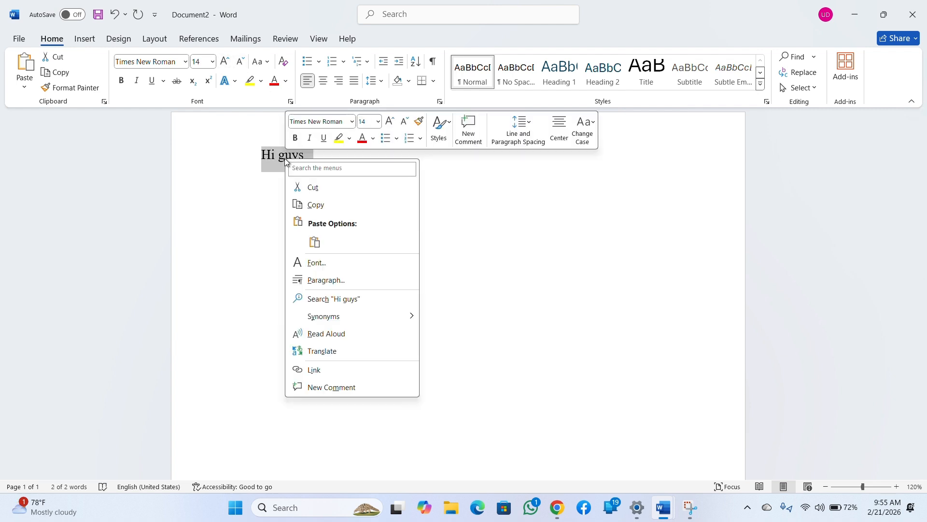
pyautogui.click(314, 206)
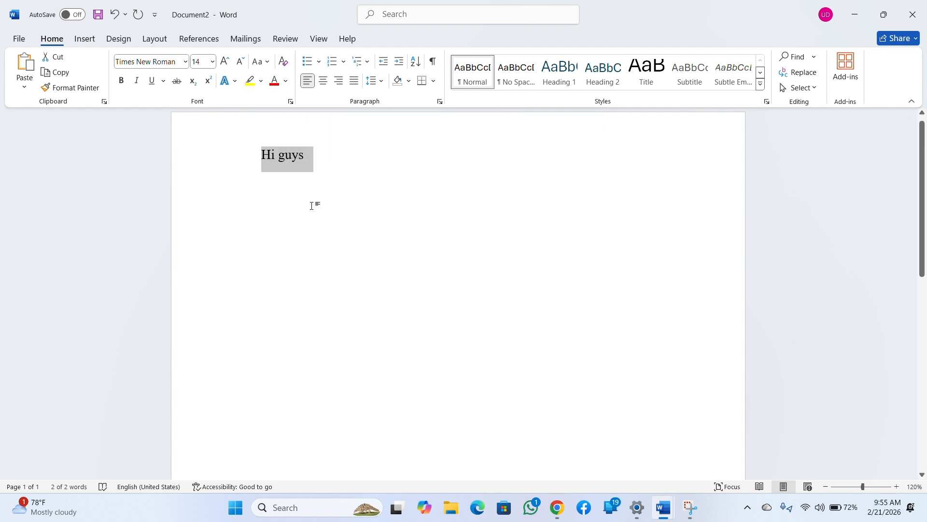
pyautogui.click(320, 199)
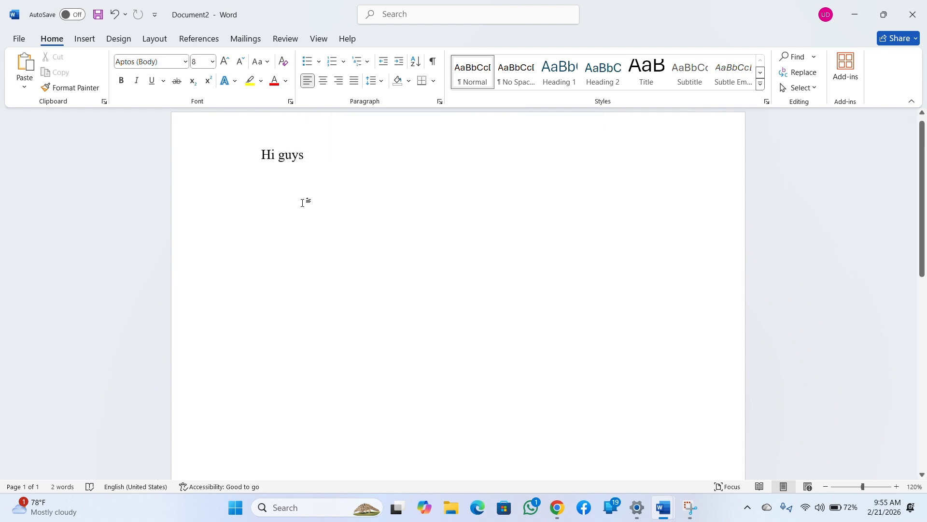
pyautogui.rightClick(262, 180)
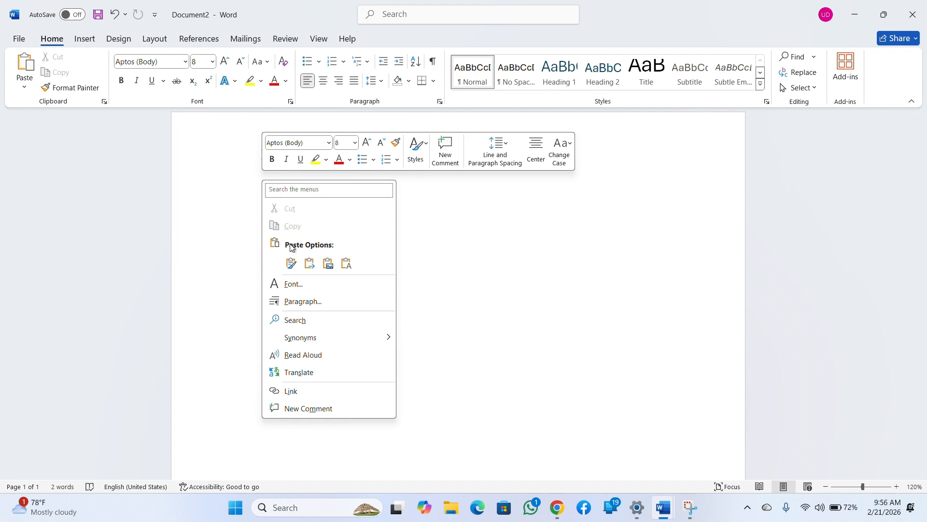
pyautogui.click(291, 263)
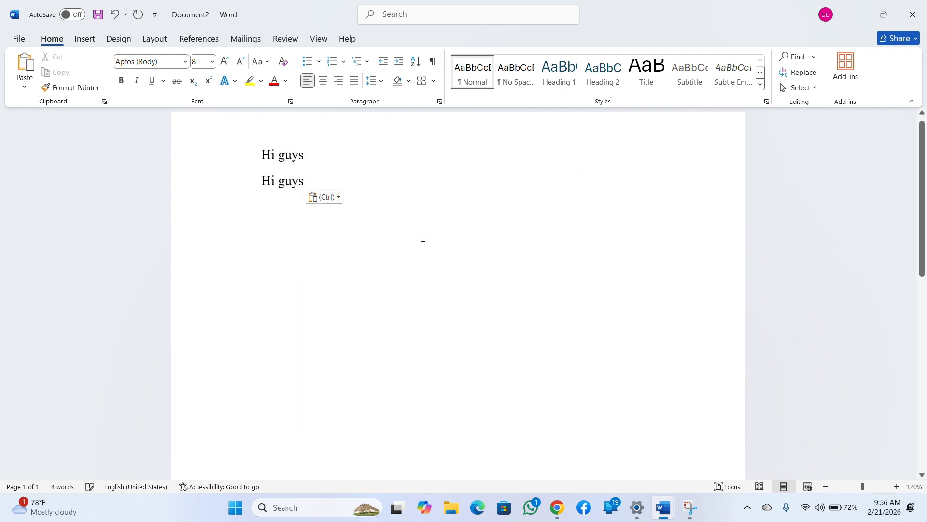
# Enter "CtrL C" on a new line below the two "Hi guys" lines
pyautogui.click(328, 162)
pyautogui.click(270, 193)
pyautogui.write('Ctr')
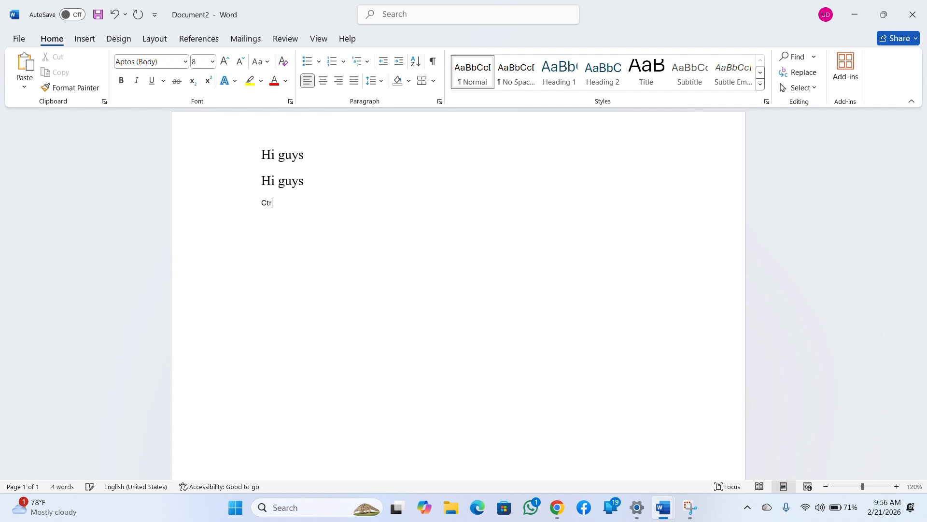
pyautogui.write('L')
pyautogui.press('BackSpace')
pyautogui.write('C')
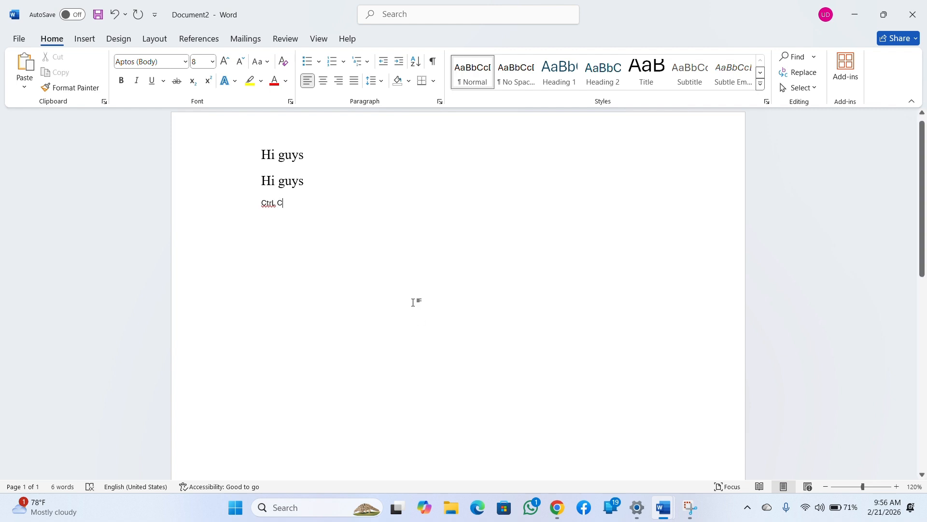
# Enlarge the "CtrL C" line to font size 20
pyautogui.moveTo(291, 214); pyautogui.dragTo(261, 202)
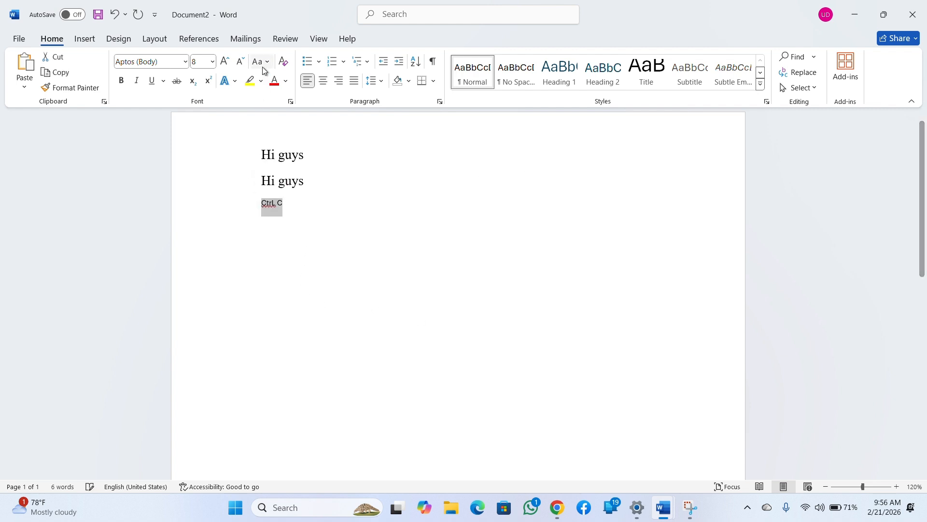
pyautogui.tripleClick(222, 63)
pyautogui.doubleClick(222, 64)
pyautogui.tripleClick(222, 63)
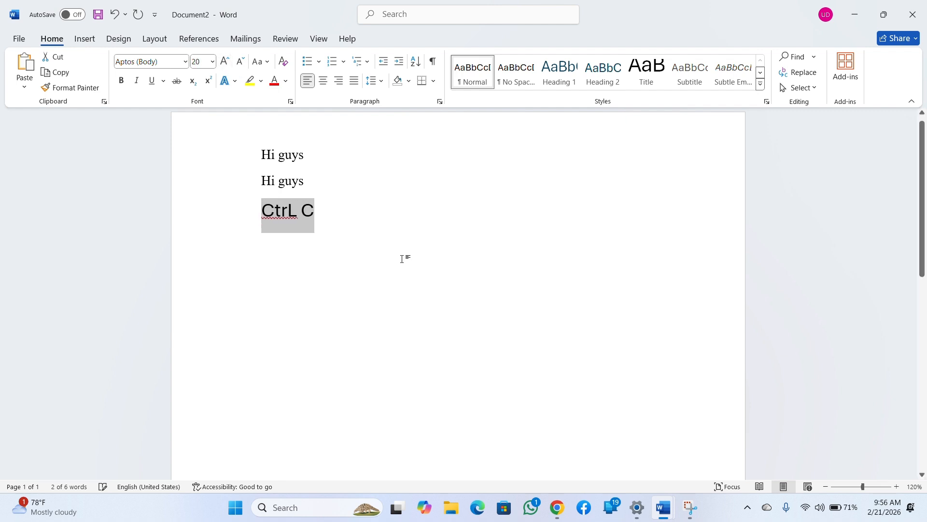
pyautogui.click(400, 287)
# Copy the "CtrL C" line onto a new line below it and change the copy to "CtrL v"
pyautogui.click(304, 210)
pyautogui.click(322, 205)
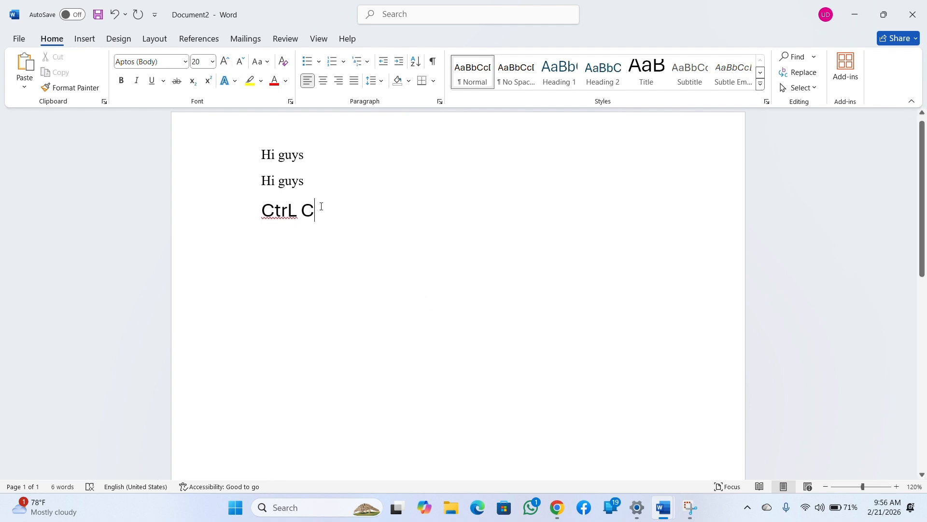
pyautogui.moveTo(321, 206); pyautogui.dragTo(279, 212)
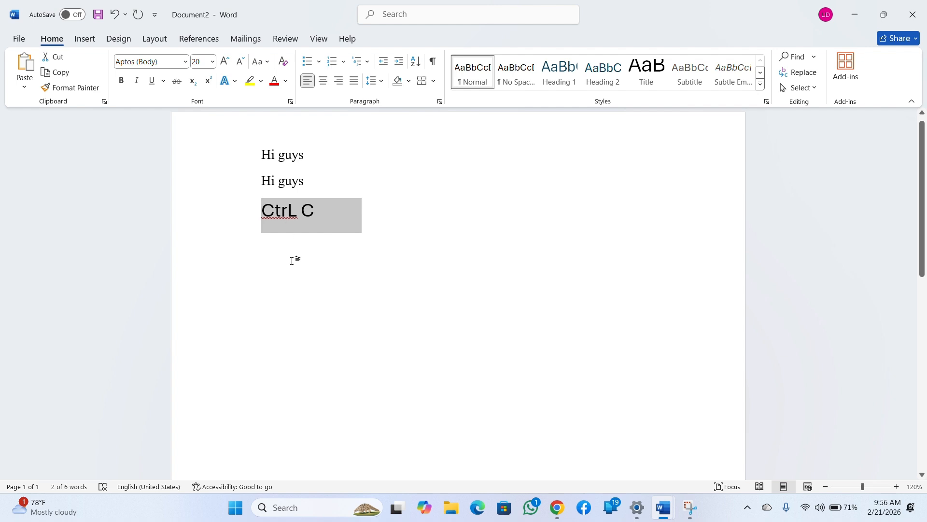
pyautogui.click(330, 215)
pyautogui.press('Return')
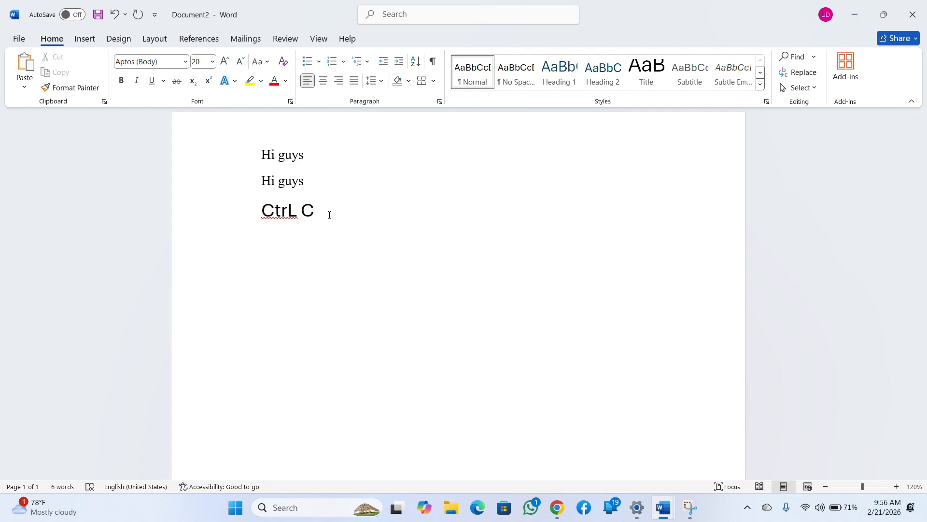
pyautogui.hotkey('ctrl', 'v')
pyautogui.press('BackSpace')
pyautogui.press('BackSpace')
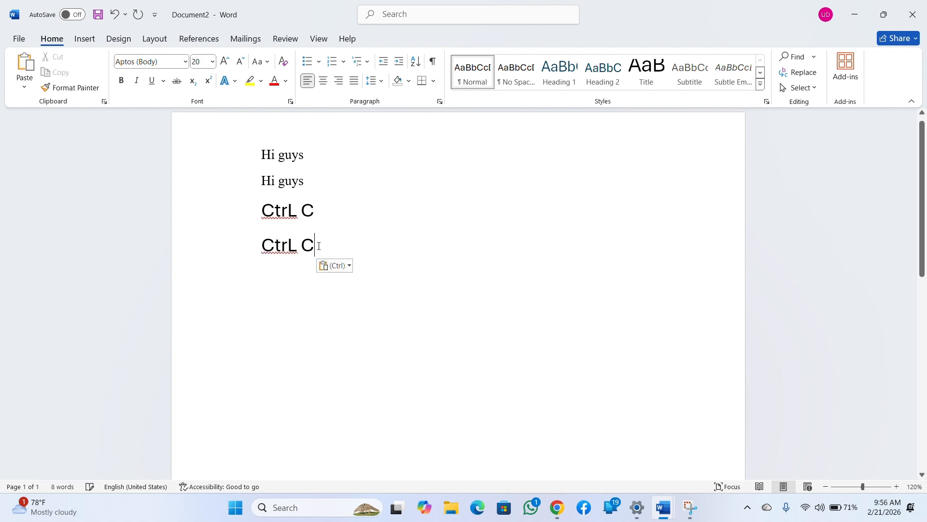
pyautogui.write('v')
pyautogui.click(426, 316)
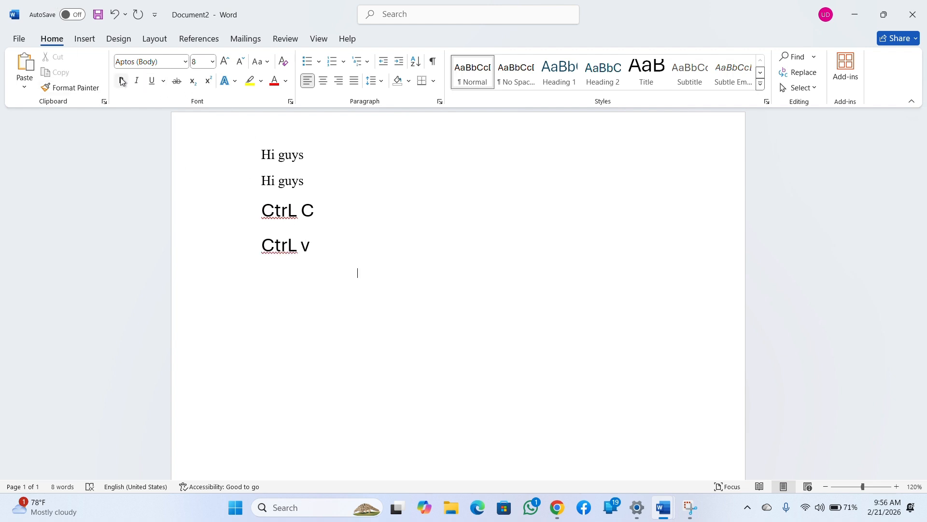
# Make the first "Hi guys" line bold and italic
pyautogui.moveTo(306, 155); pyautogui.dragTo(261, 156)
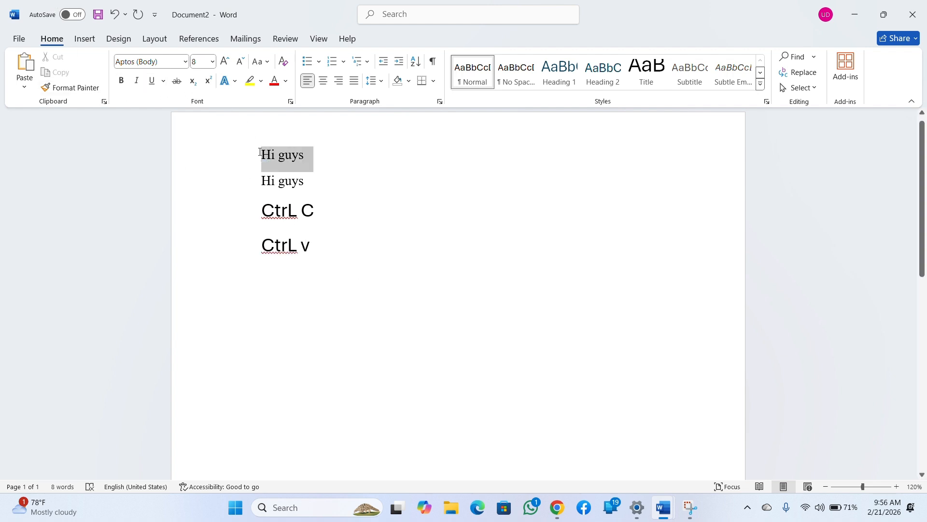
pyautogui.click(123, 81)
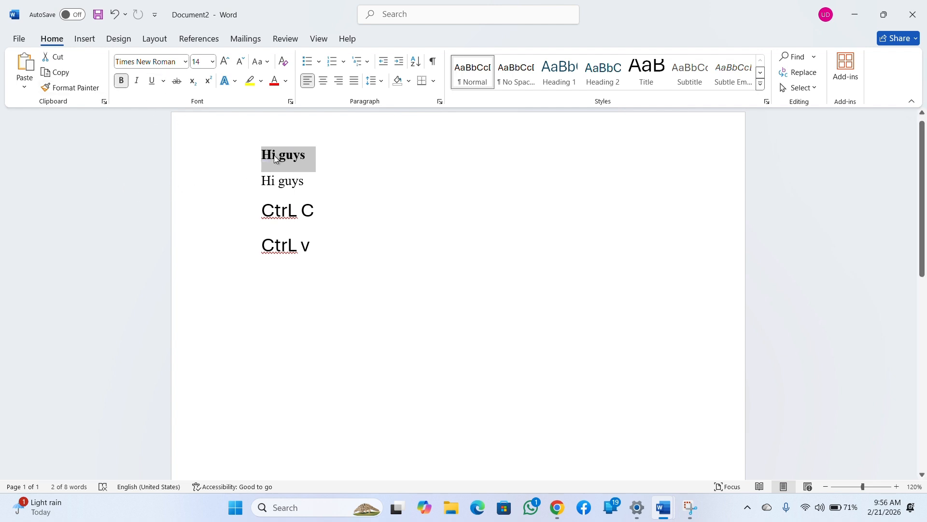
pyautogui.click(138, 81)
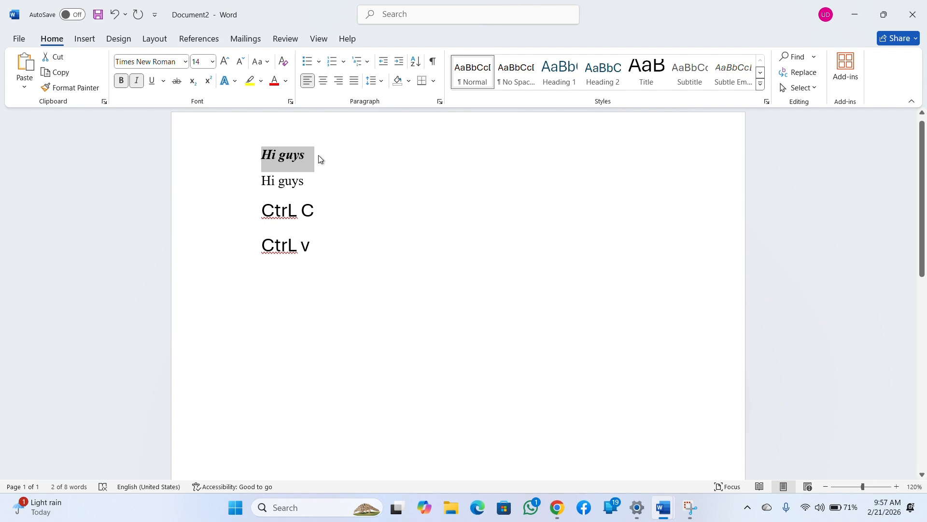
# Underline the first "Hi guys" line with a double underline
pyautogui.click(151, 82)
pyautogui.click(164, 81)
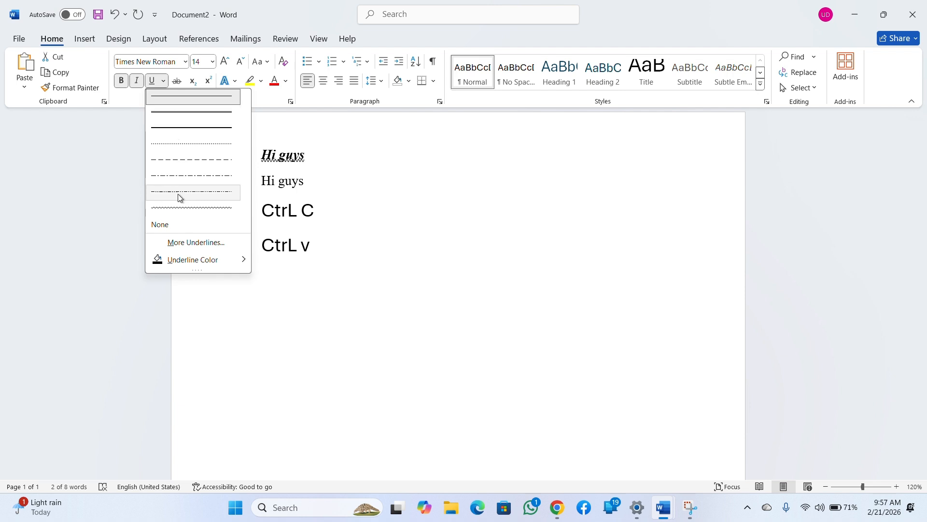
pyautogui.click(184, 116)
pyautogui.click(456, 209)
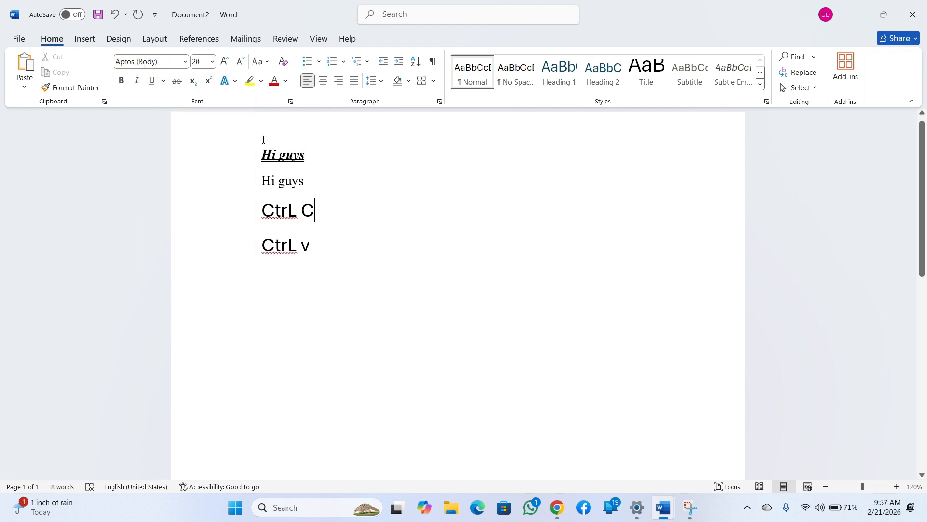
# Apply strikethrough to the whole first "Hi guys" line
pyautogui.doubleClick(301, 154)
pyautogui.moveTo(316, 163); pyautogui.dragTo(249, 149)
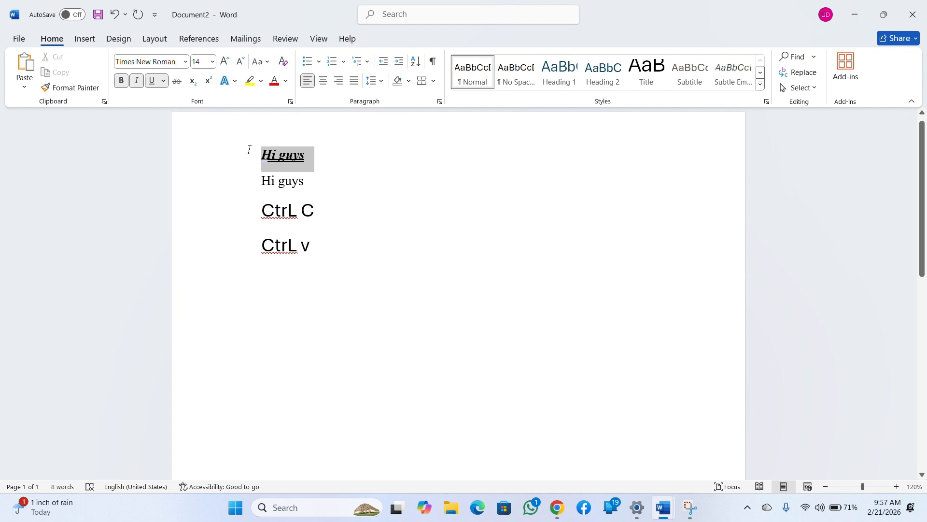
pyautogui.click(177, 81)
pyautogui.click(360, 163)
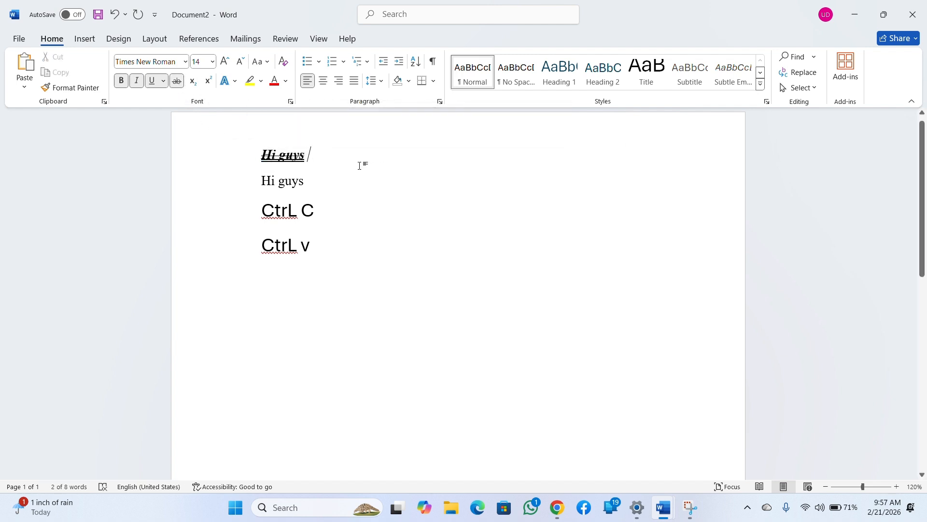
# Apply strikethrough to the second "Hi guys" line
pyautogui.moveTo(313, 184); pyautogui.dragTo(236, 178)
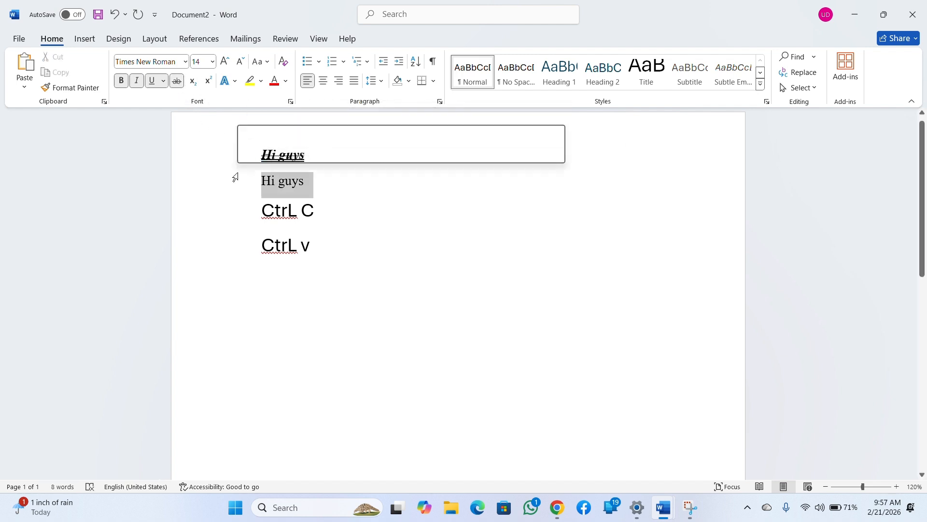
pyautogui.click(177, 82)
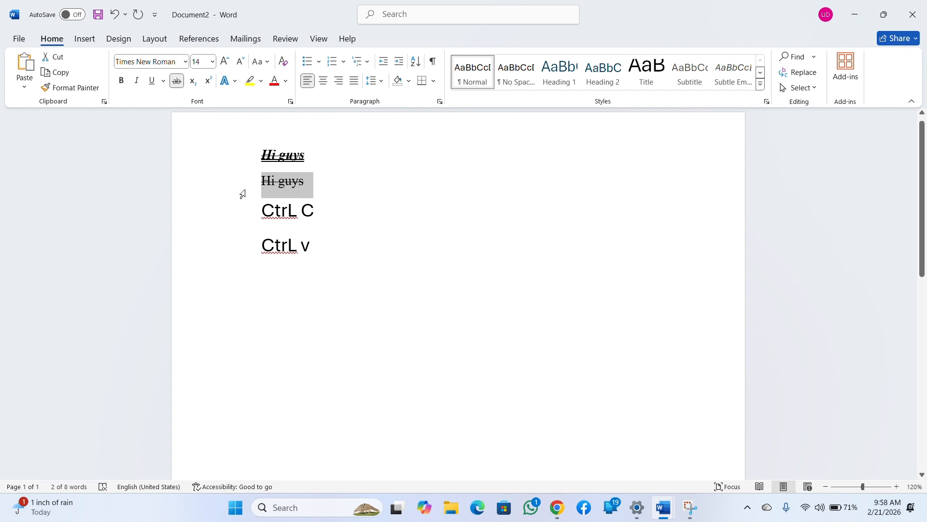
pyautogui.click(331, 195)
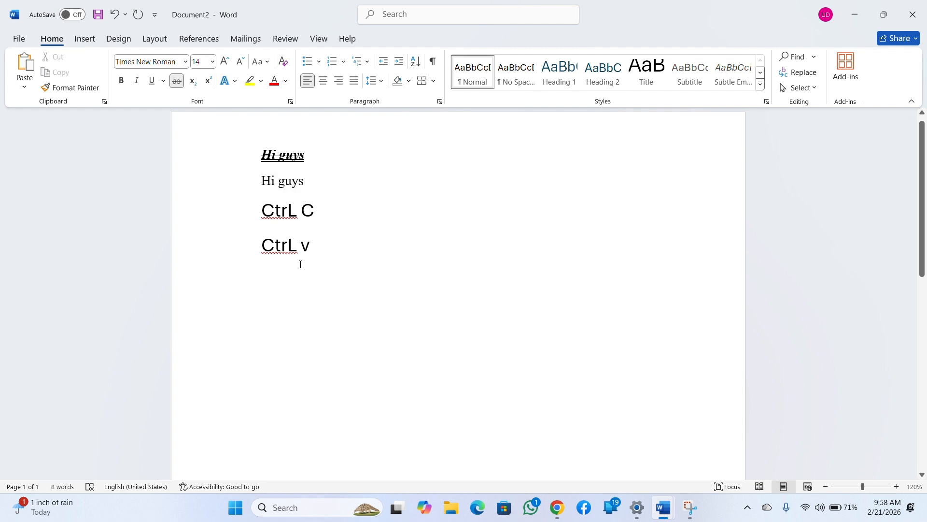
# Add a new line below "CtrL v" containing X followed by a subscript 2
pyautogui.press('Return')
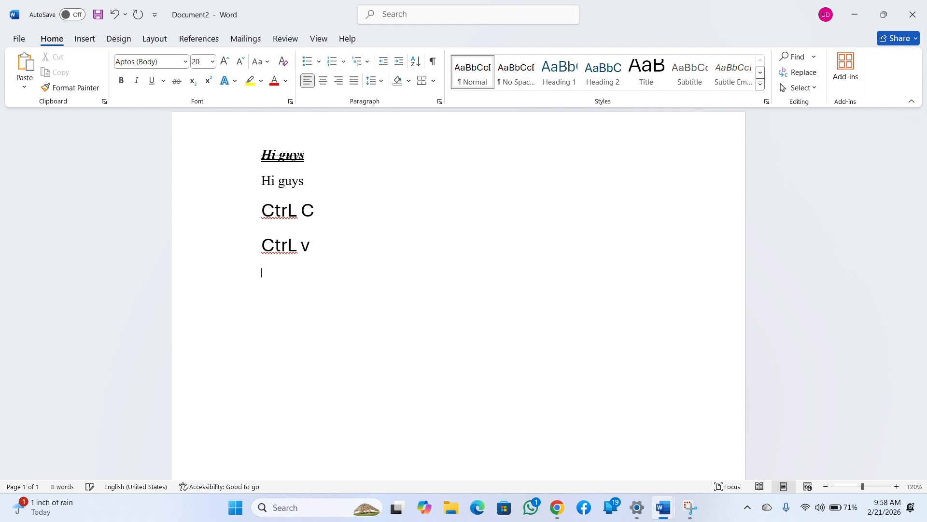
pyautogui.scroll(-2, 329, 263)
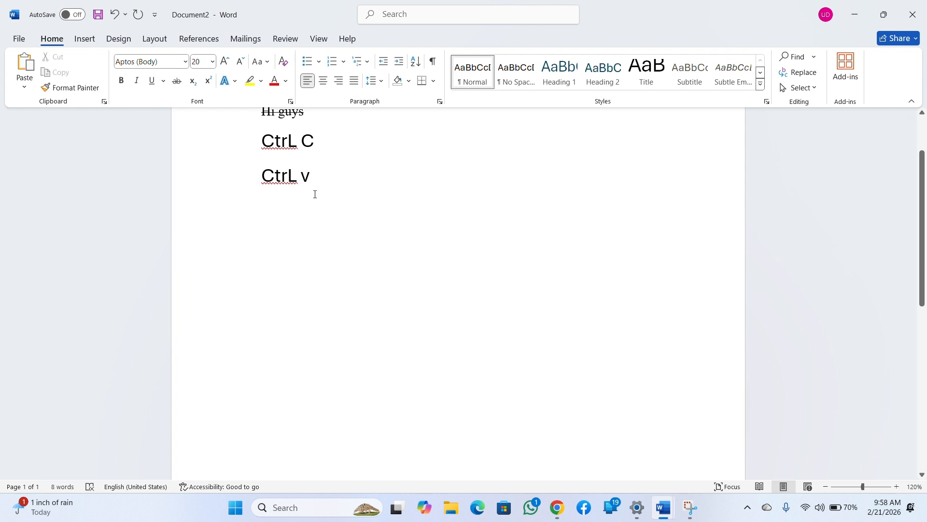
pyautogui.write('X')
pyautogui.click(193, 82)
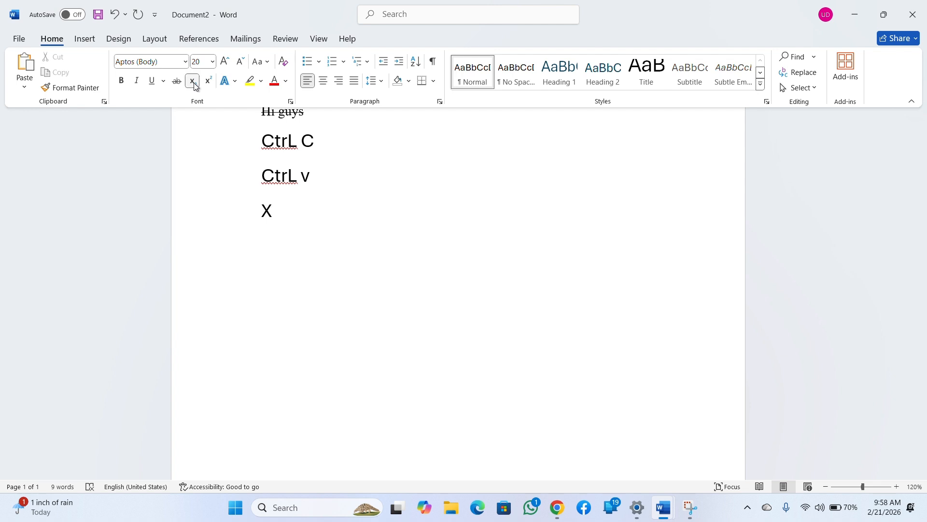
pyautogui.write('2')
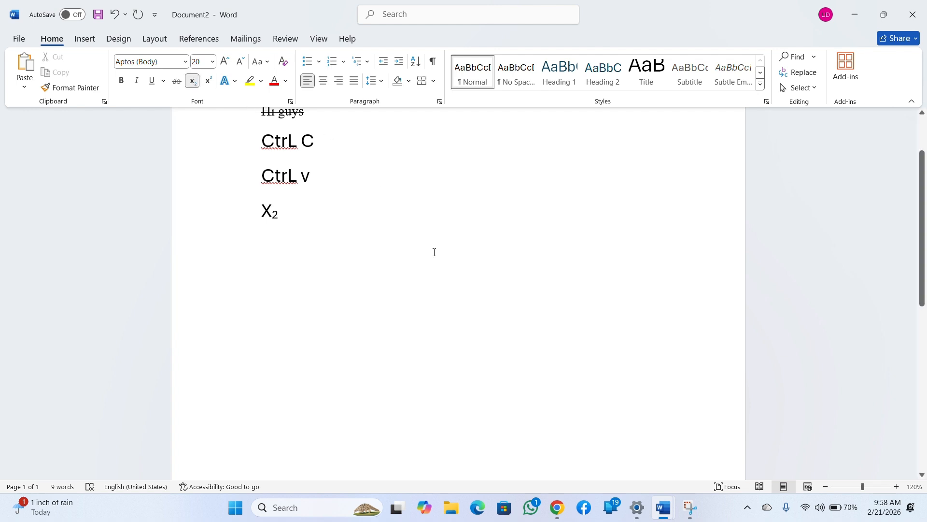
# Delete the subscript 2 after the X
pyautogui.click(355, 243)
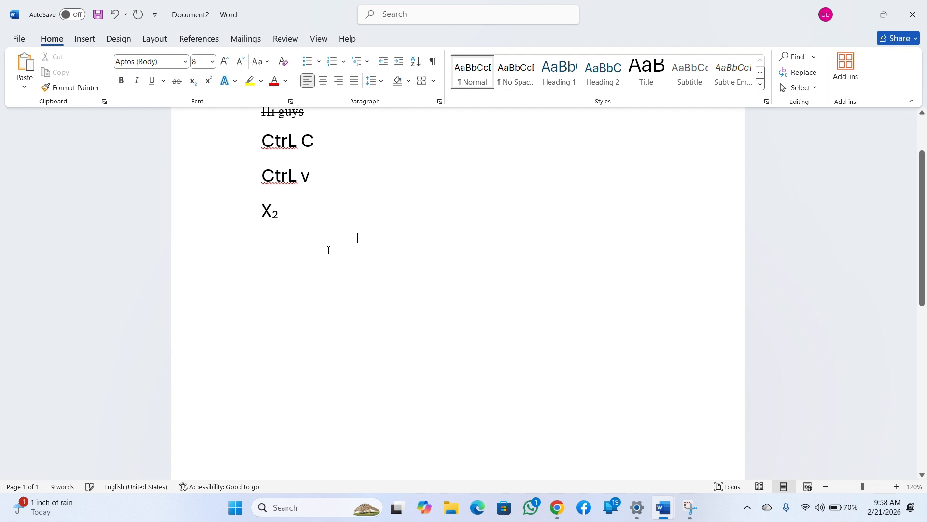
pyautogui.click(280, 216)
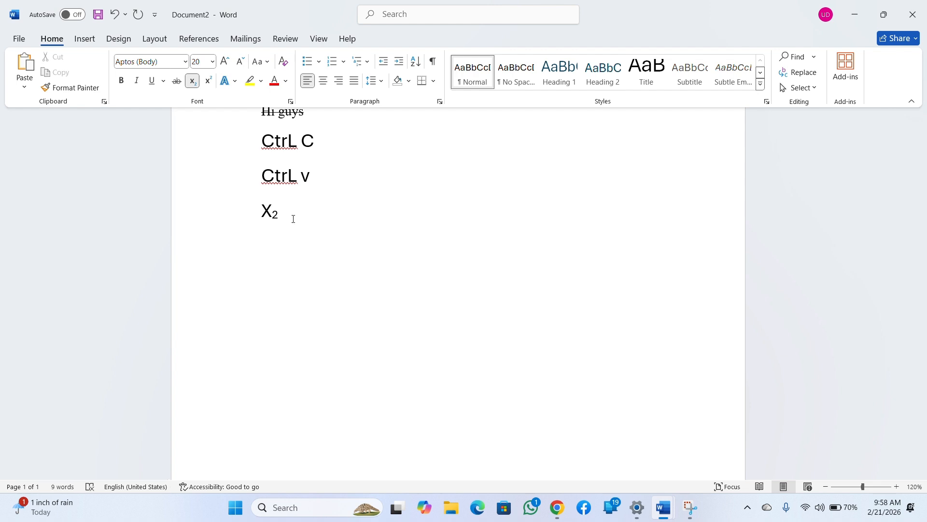
pyautogui.write('x')
pyautogui.press('BackSpace')
pyautogui.press('BackSpace')
pyautogui.press('BackSpace')
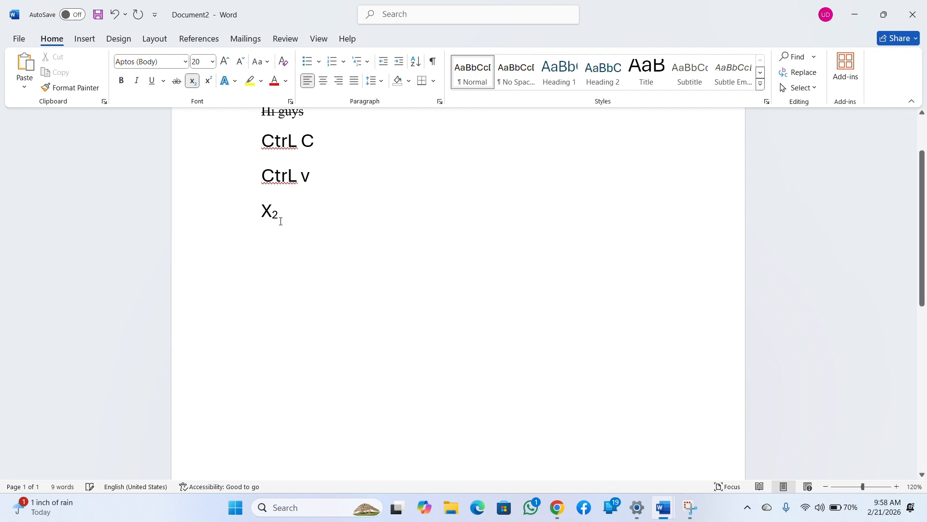
# Try subscript formatting on the letter X itself
pyautogui.moveTo(279, 209); pyautogui.dragTo(261, 209)
pyautogui.click(293, 226)
pyautogui.click(277, 214)
pyautogui.moveTo(275, 210); pyautogui.dragTo(257, 210)
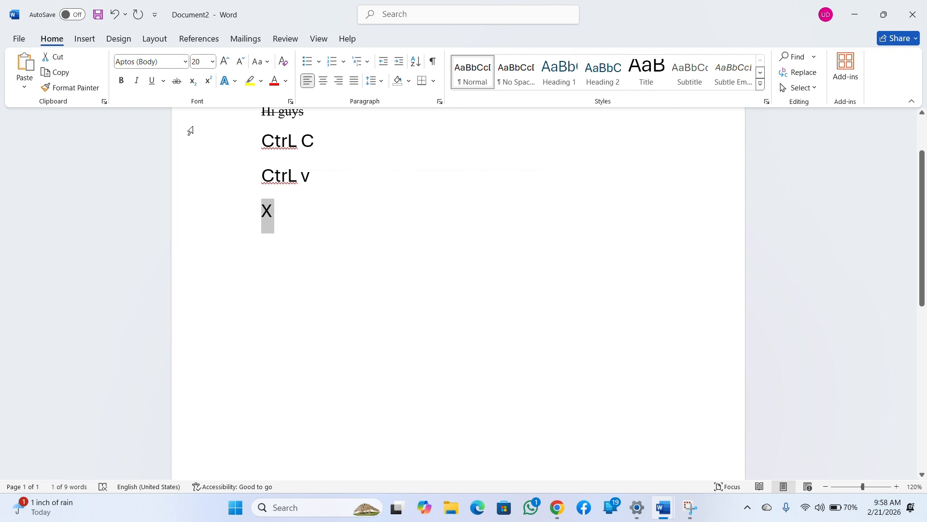
pyautogui.click(195, 82)
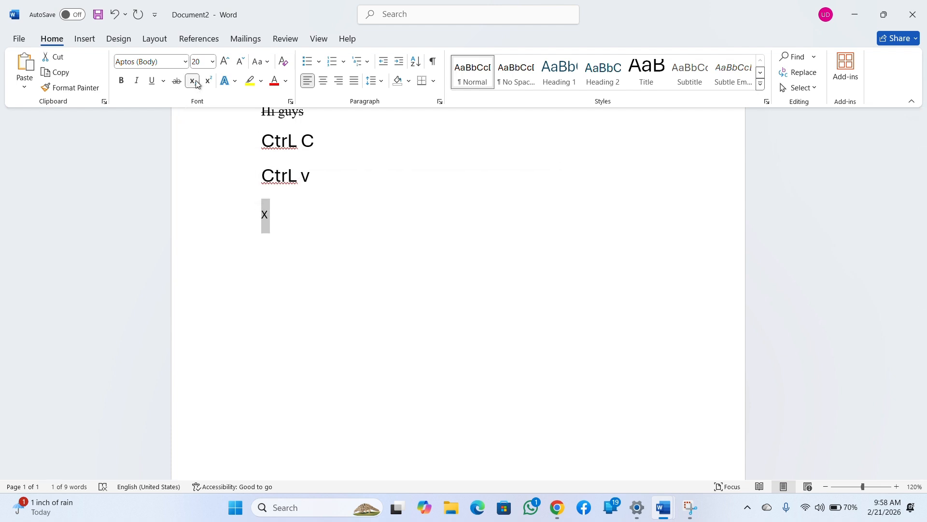
pyautogui.click(195, 83)
pyautogui.click(296, 215)
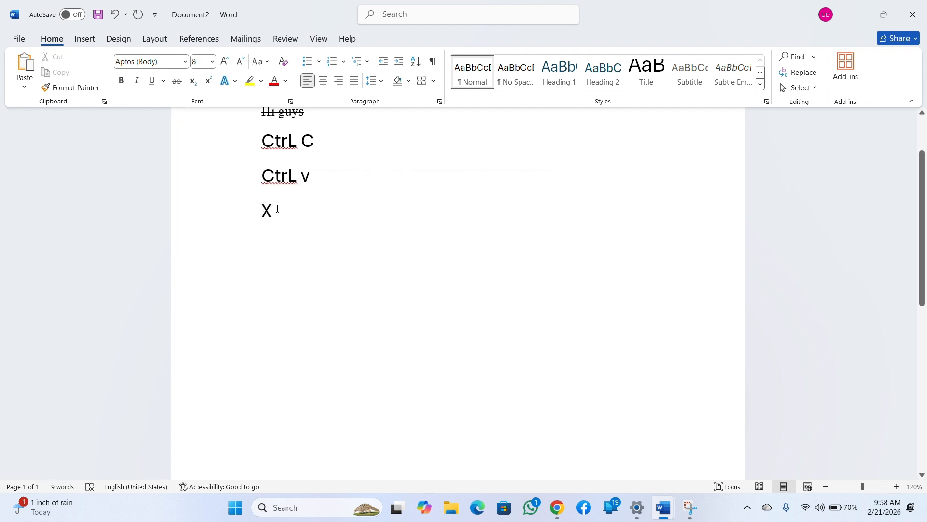
# Insert a subscript 2 after the X with a space between, and return to normal text
pyautogui.click(192, 86)
pyautogui.write('2')
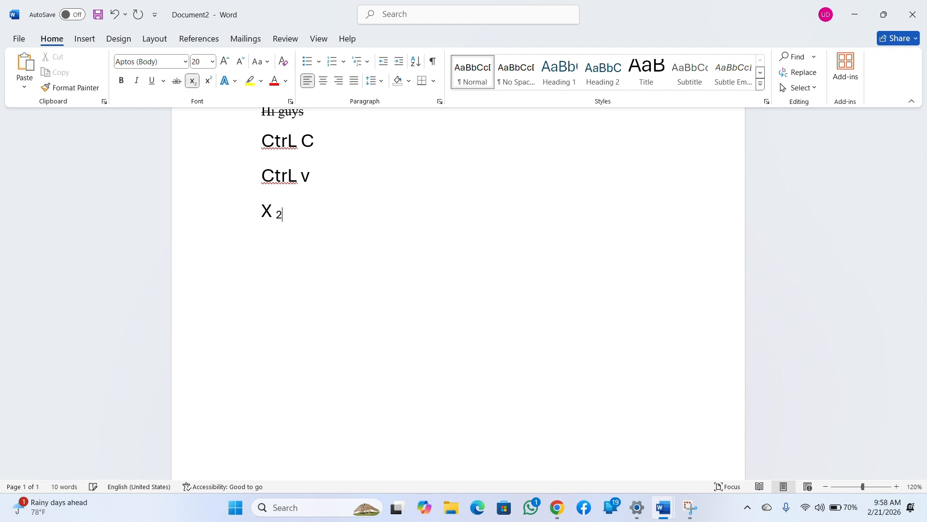
pyautogui.hotkey('ctrl', '=')
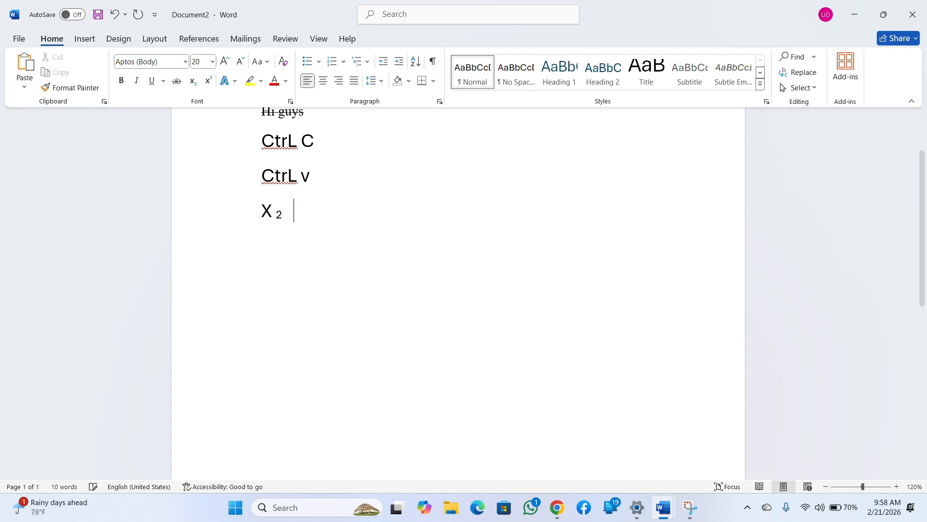
# Add "h5" after the subscript 2 on the X line and make the 5 superscript
pyautogui.write('h5')
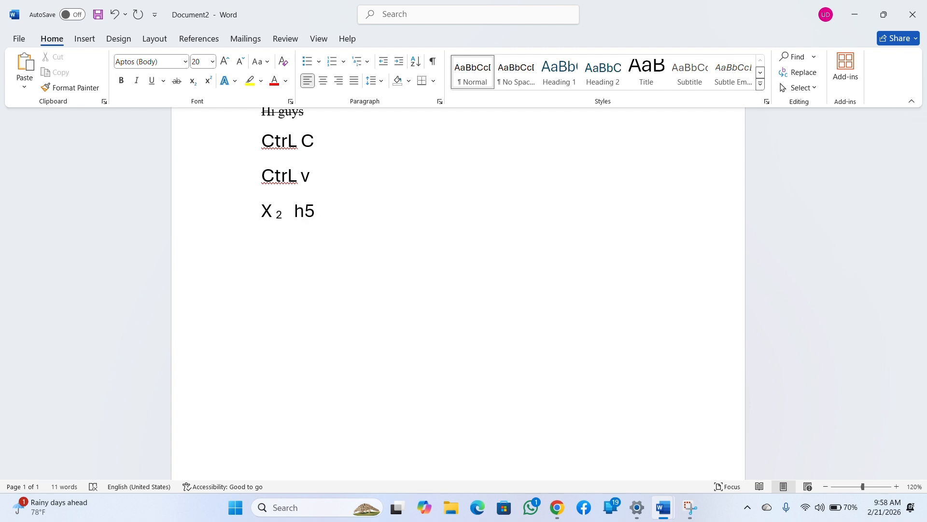
pyautogui.moveTo(317, 211); pyautogui.dragTo(304, 212)
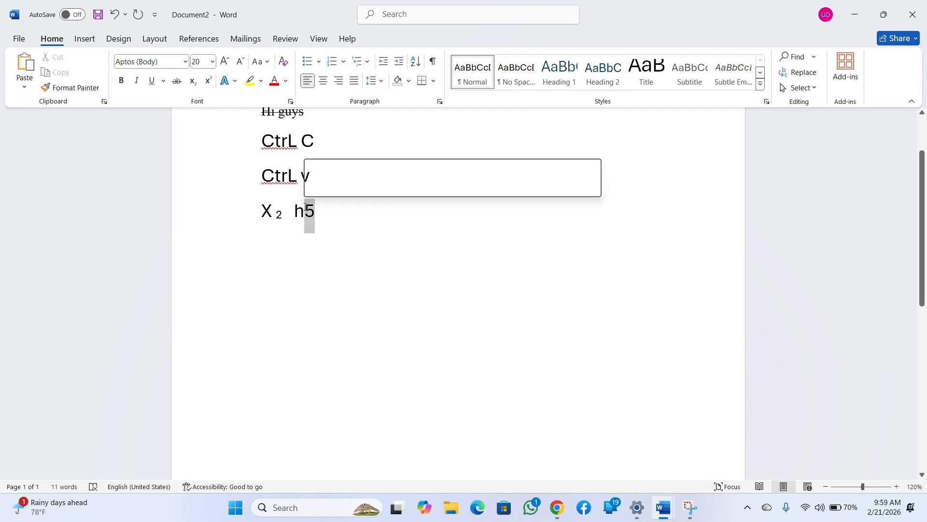
pyautogui.click(208, 87)
pyautogui.click(402, 222)
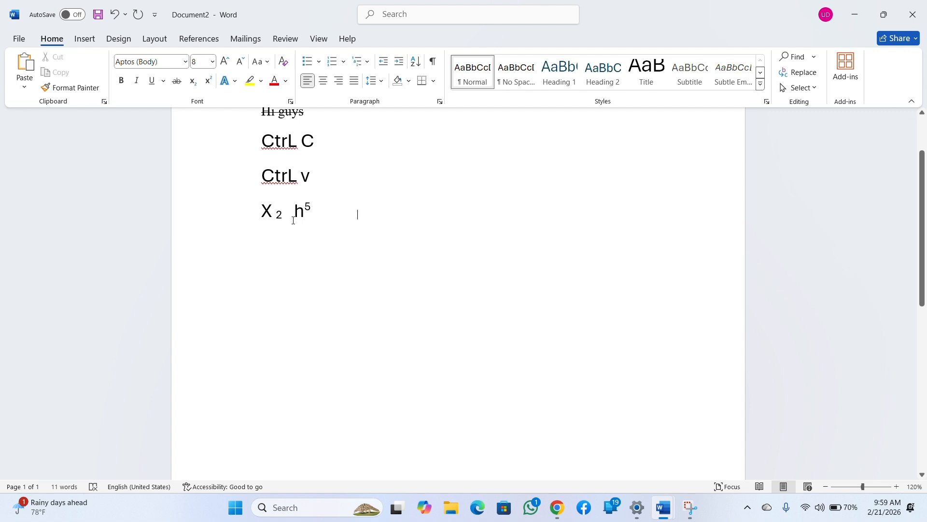
# Widen the gap before the h and replace its superscript 5 with a superscript 16
pyautogui.click(316, 212)
pyautogui.click(208, 81)
pyautogui.click(287, 214)
pyautogui.click(350, 211)
pyautogui.click(322, 204)
pyautogui.press('BackSpace')
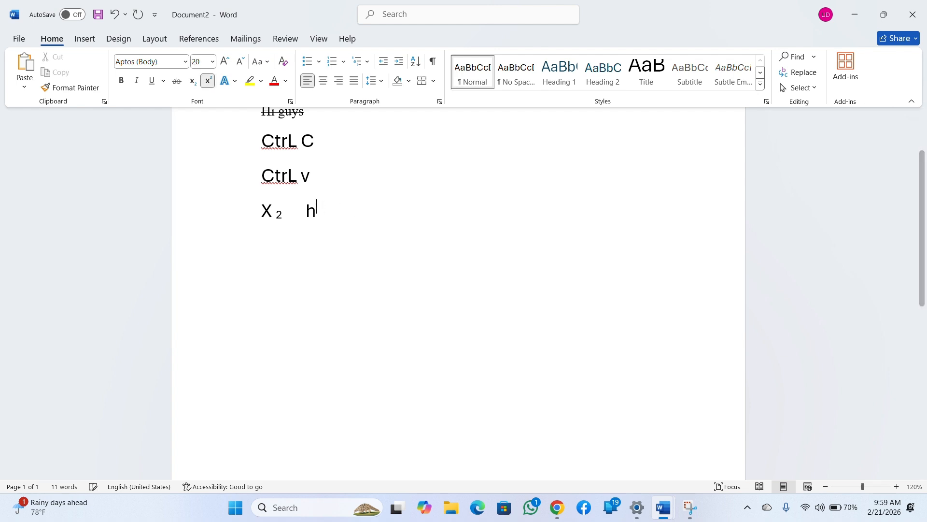
pyautogui.write('4')
pyautogui.press('BackSpace')
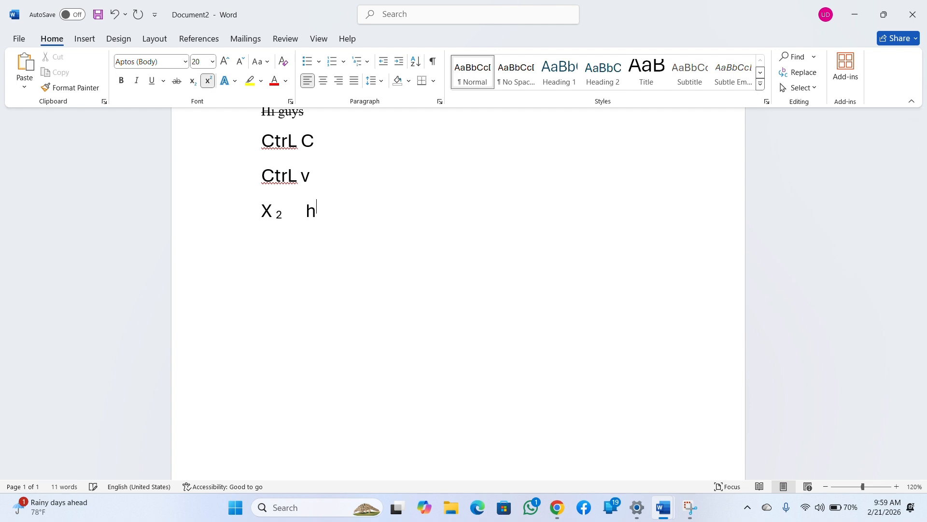
pyautogui.write('16')
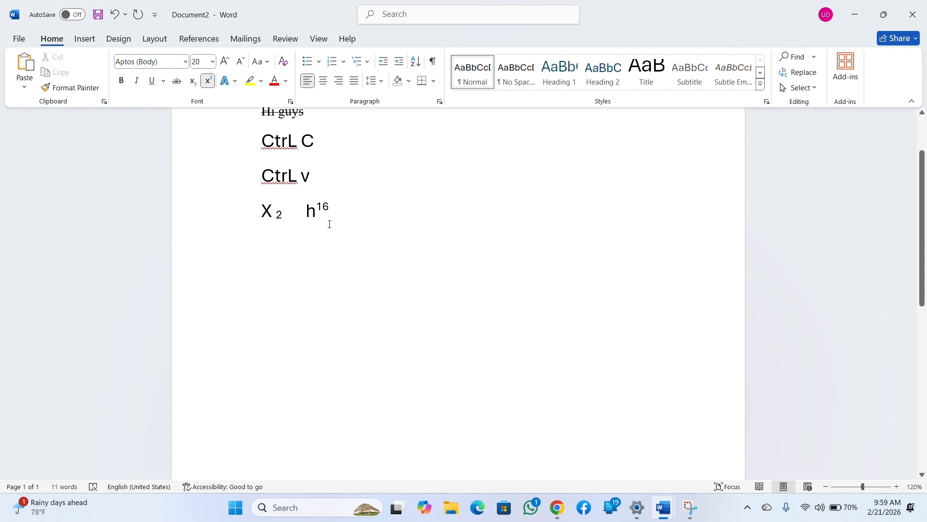
# Start a new line below the X and h line and enter "Hi" in place of the pasted "CtrL C"
pyautogui.press('Return')
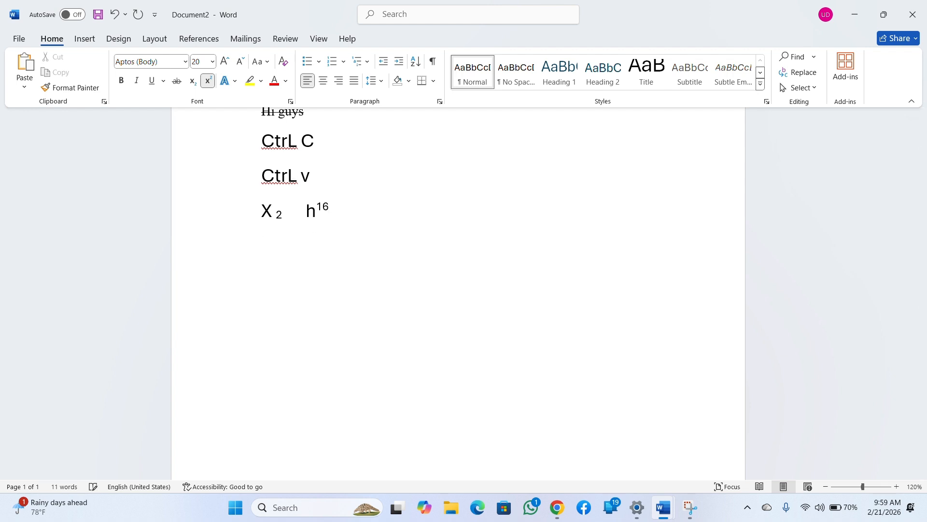
pyautogui.scroll(-1, 319, 240)
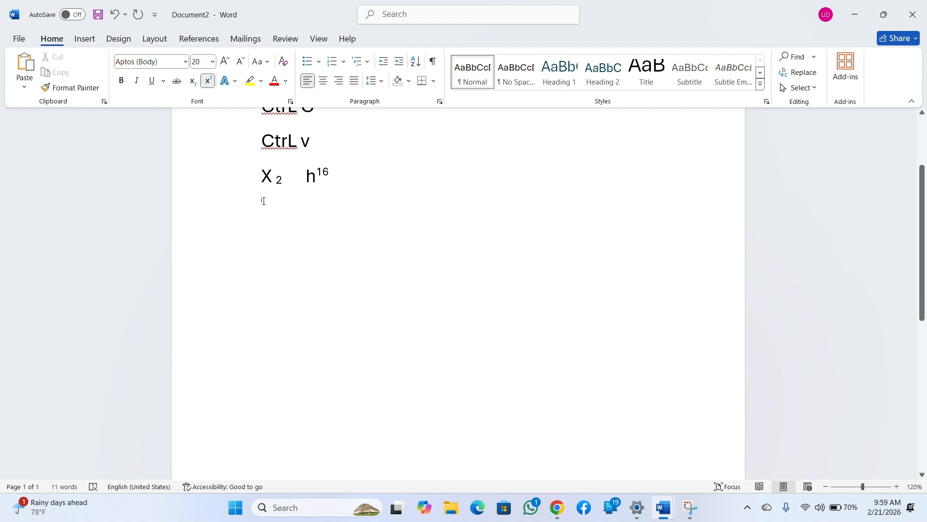
pyautogui.write('CtrL C')
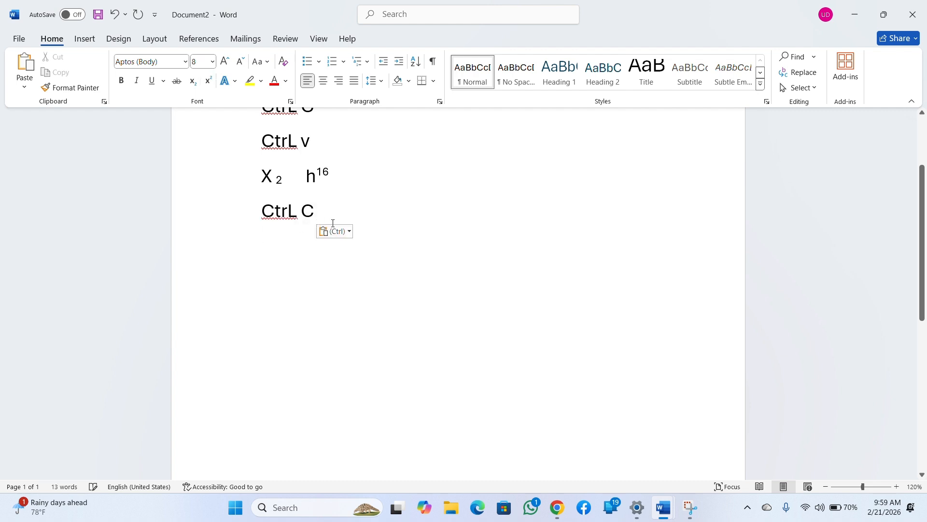
pyautogui.click(317, 214)
pyautogui.moveTo(319, 212); pyautogui.dragTo(263, 210)
pyautogui.press('Delete')
pyautogui.write('hi')
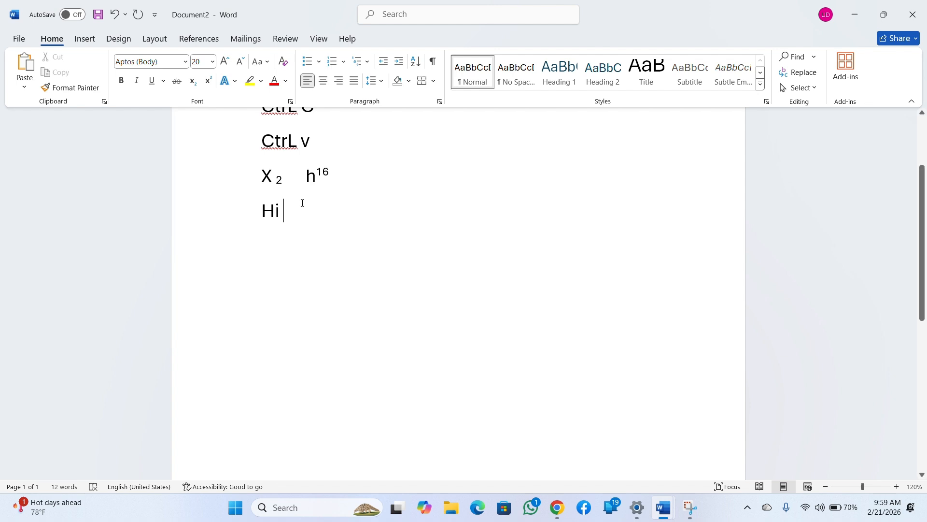
# Apply the black text effect preset to the word "Hi", and switch it to the blue preset beside it
pyautogui.moveTo(282, 211); pyautogui.dragTo(261, 212)
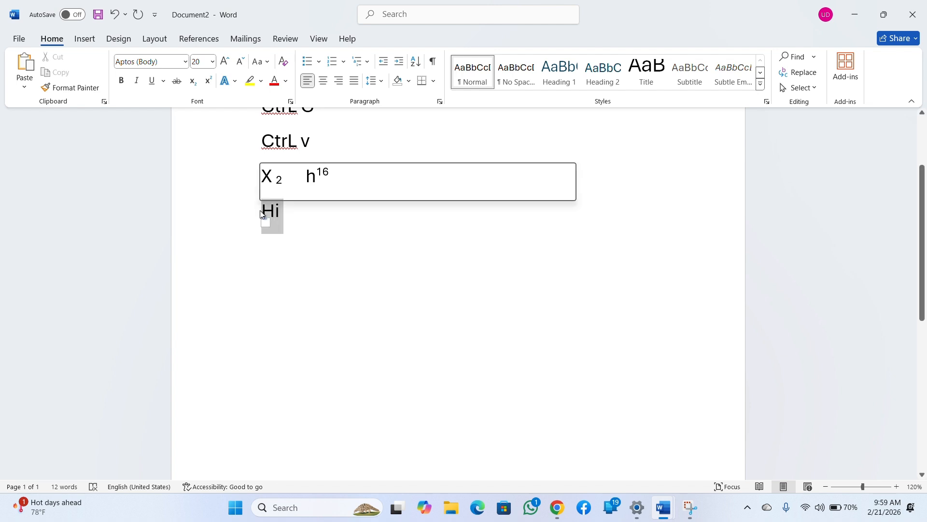
pyautogui.click(236, 82)
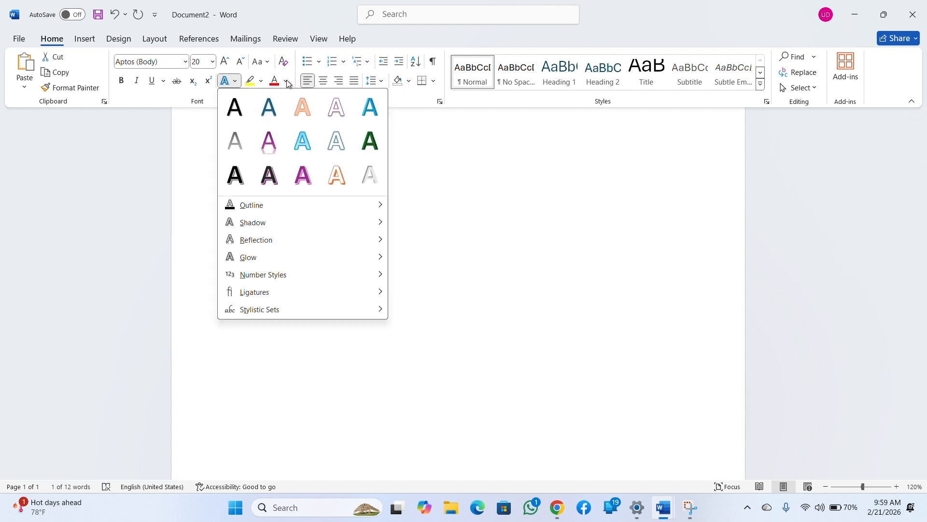
pyautogui.click(237, 105)
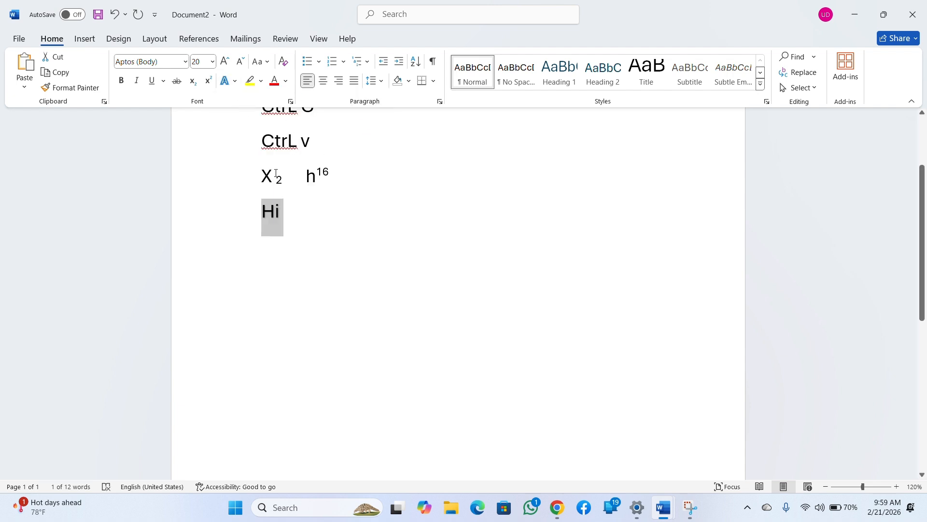
pyautogui.click(235, 82)
pyautogui.click(272, 114)
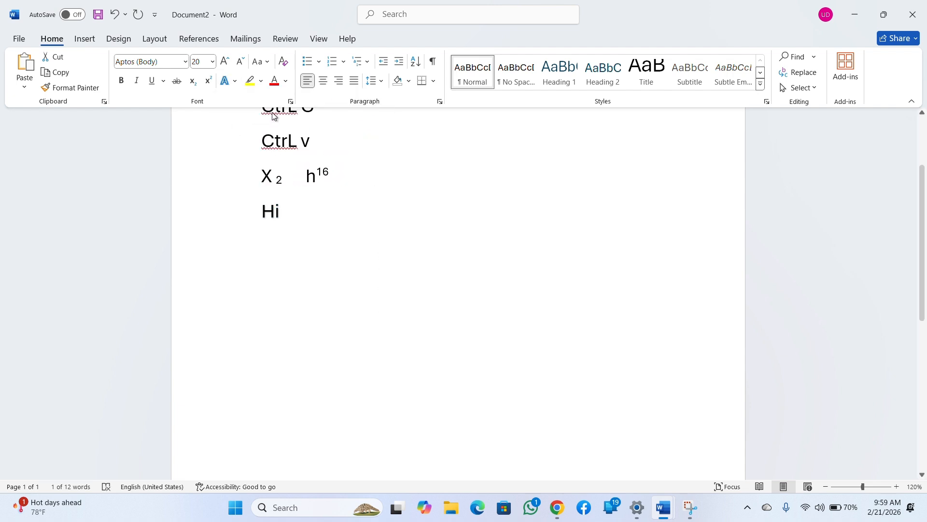
pyautogui.click(333, 224)
# Highlight the word "Hi" in bright green
pyautogui.moveTo(284, 213); pyautogui.dragTo(260, 212)
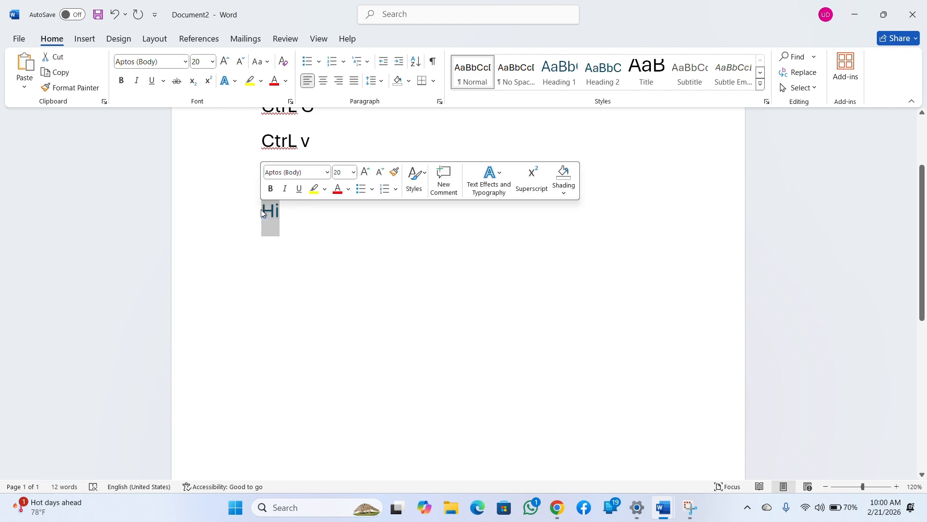
pyautogui.click(261, 81)
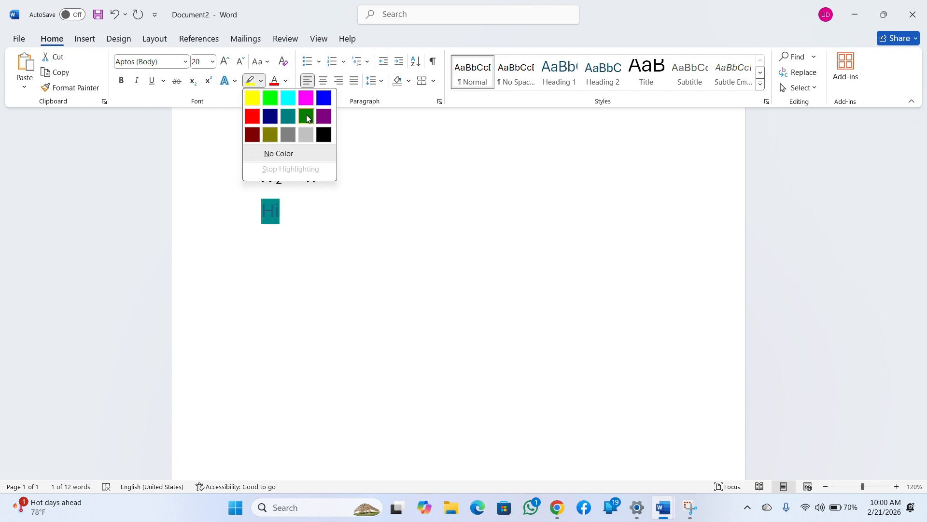
pyautogui.click(269, 102)
pyautogui.click(335, 221)
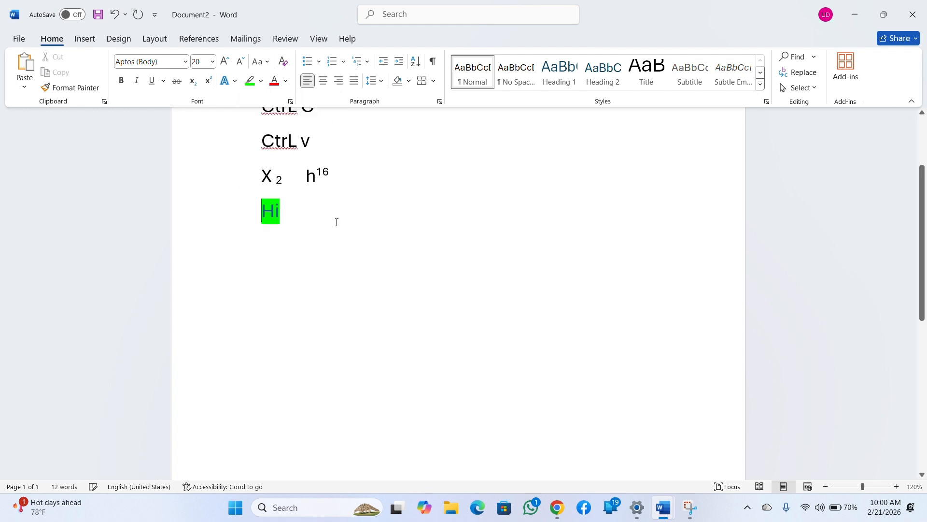
pyautogui.click(289, 81)
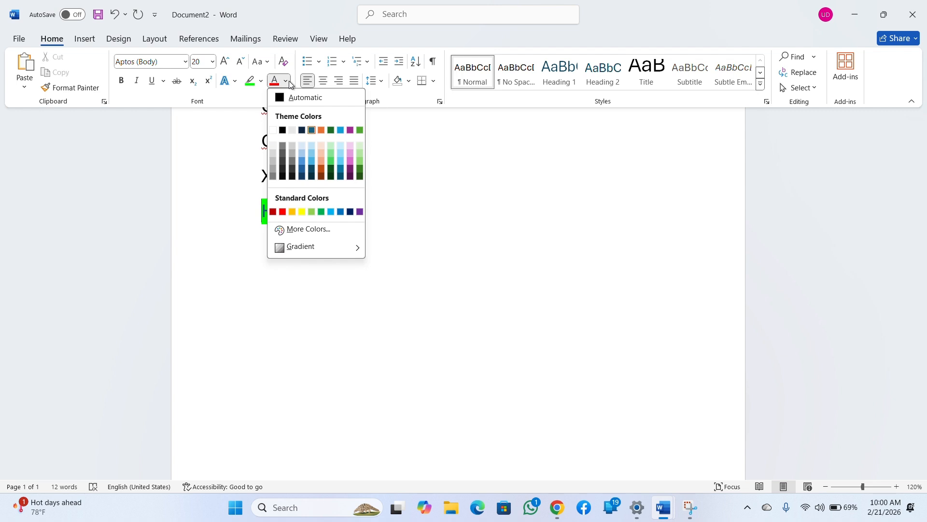
pyautogui.click(222, 99)
pyautogui.click(235, 81)
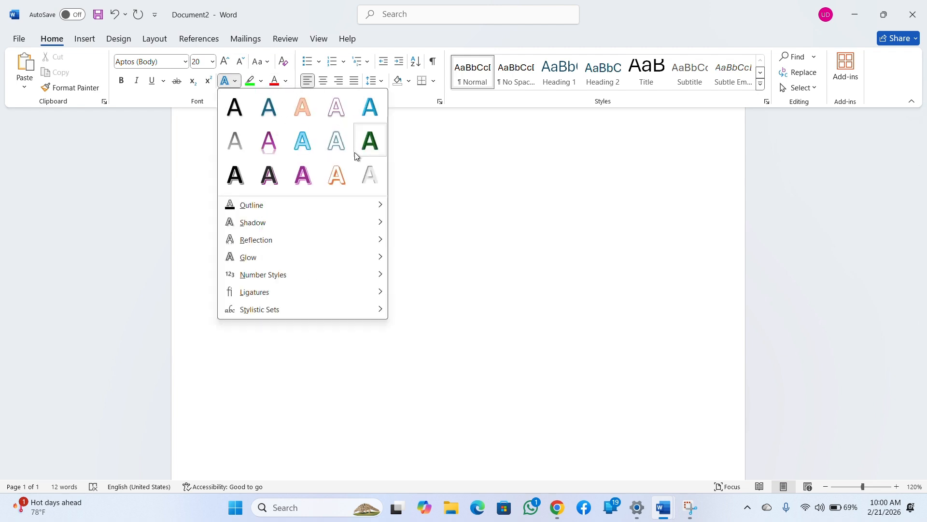
pyautogui.click(192, 139)
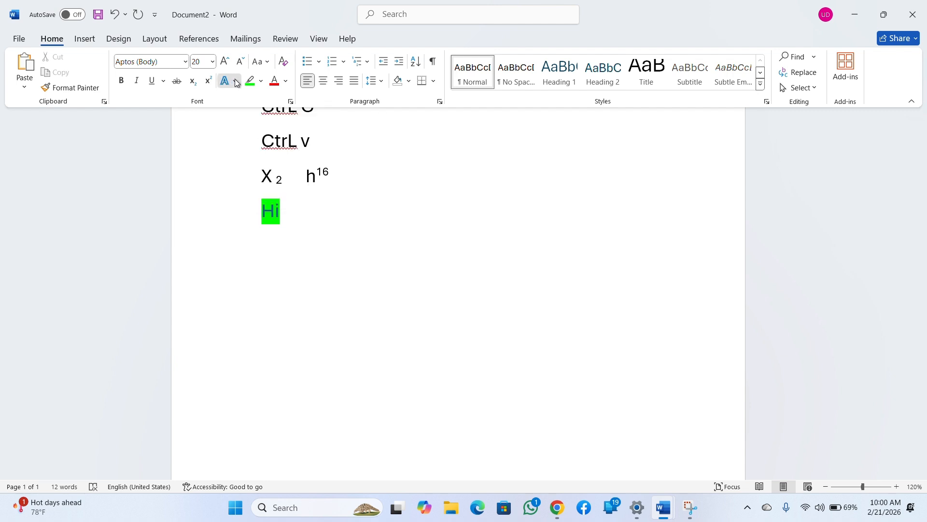
pyautogui.click(235, 81)
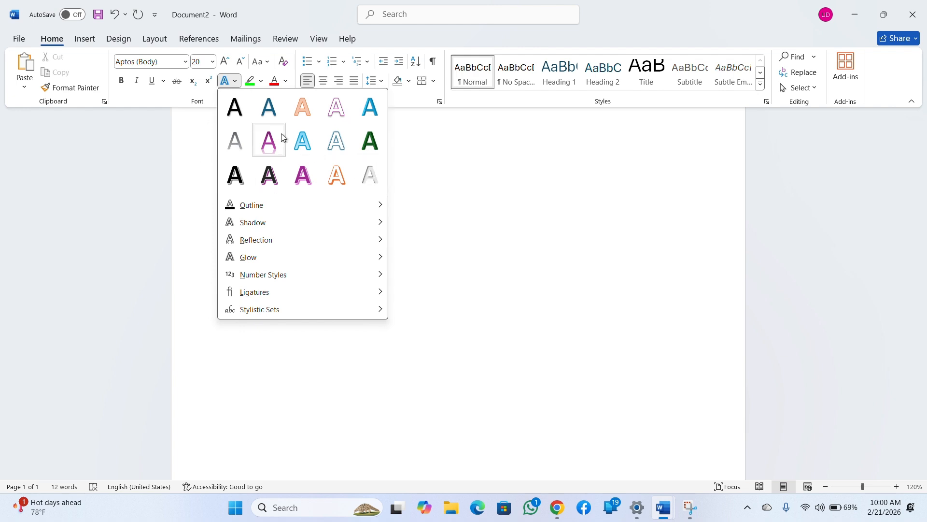
pyautogui.click(269, 149)
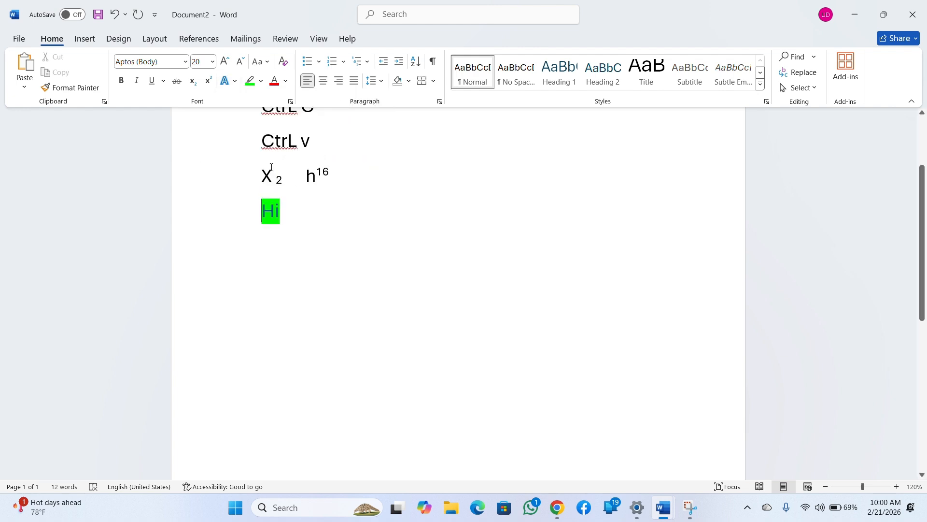
pyautogui.click(236, 81)
pyautogui.click(244, 171)
pyautogui.click(355, 210)
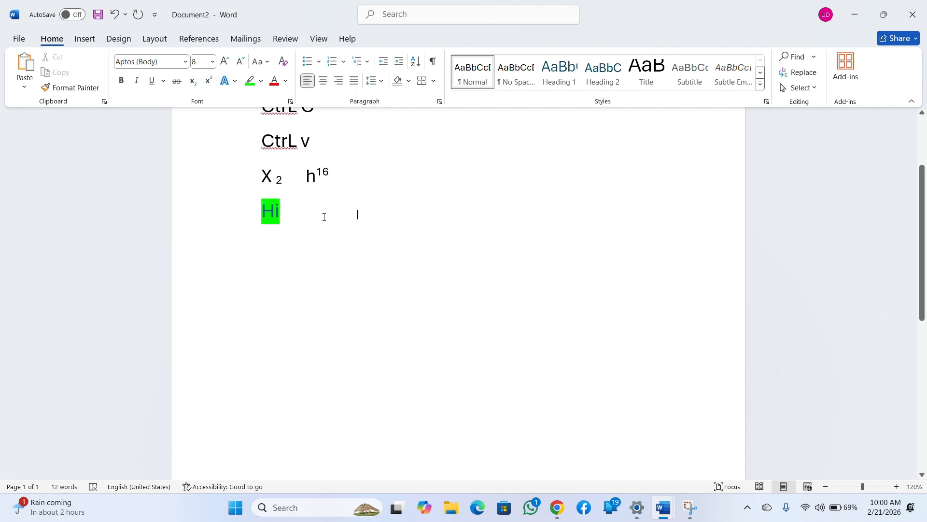
pyautogui.click(235, 81)
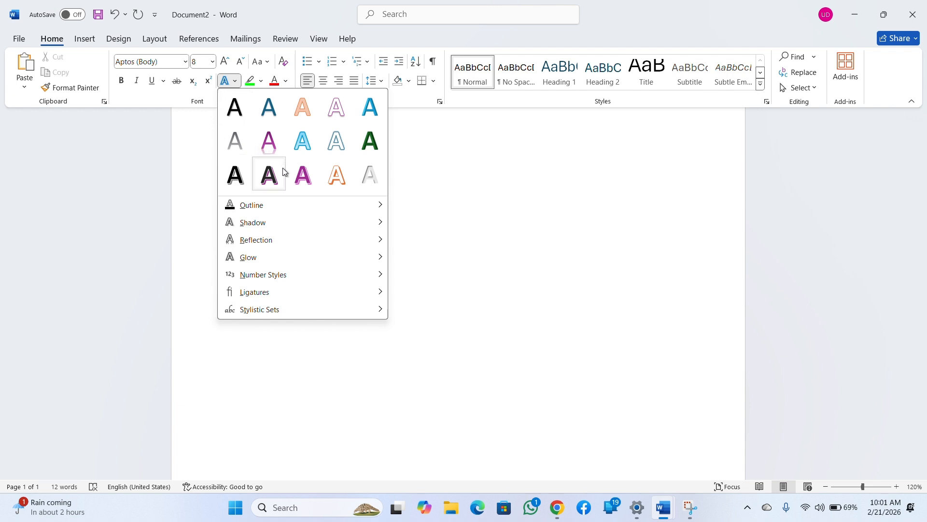
pyautogui.click(326, 141)
pyautogui.doubleClick(306, 224)
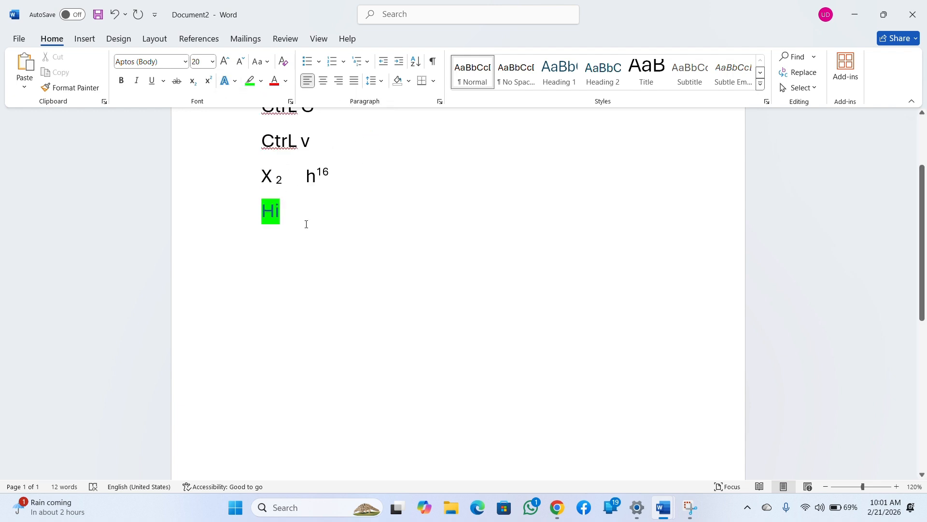
pyautogui.doubleClick(285, 264)
# Apply a dark blue theme-coloured text outline to the word "Hi"
pyautogui.moveTo(292, 217); pyautogui.dragTo(255, 209)
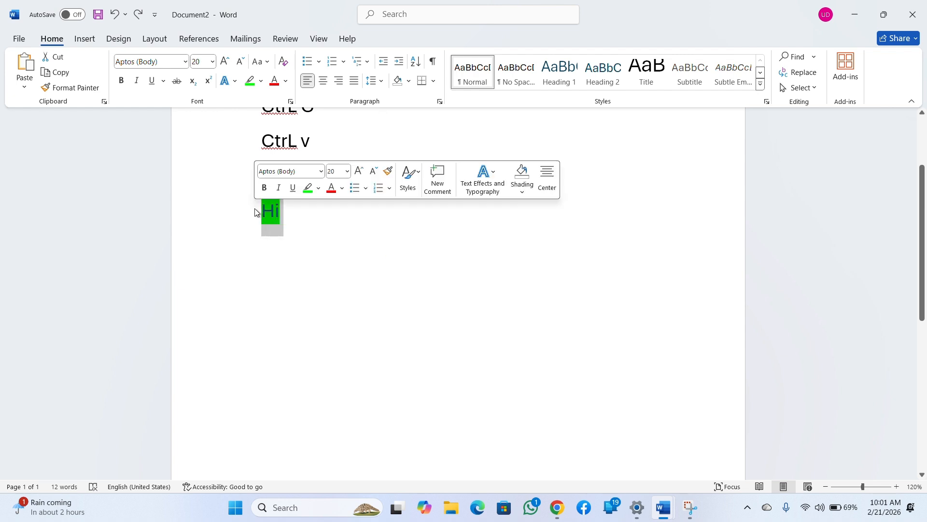
pyautogui.click(235, 81)
pyautogui.moveTo(251, 206)
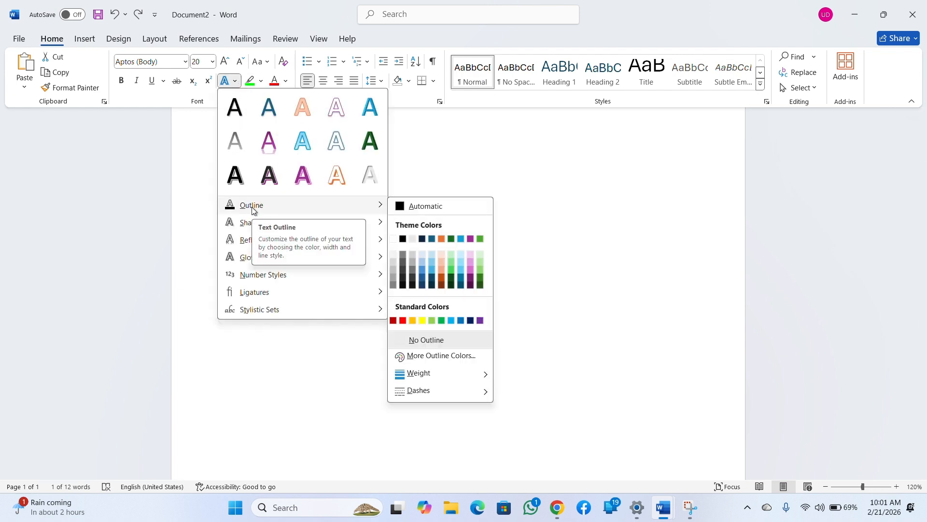
pyautogui.click(422, 272)
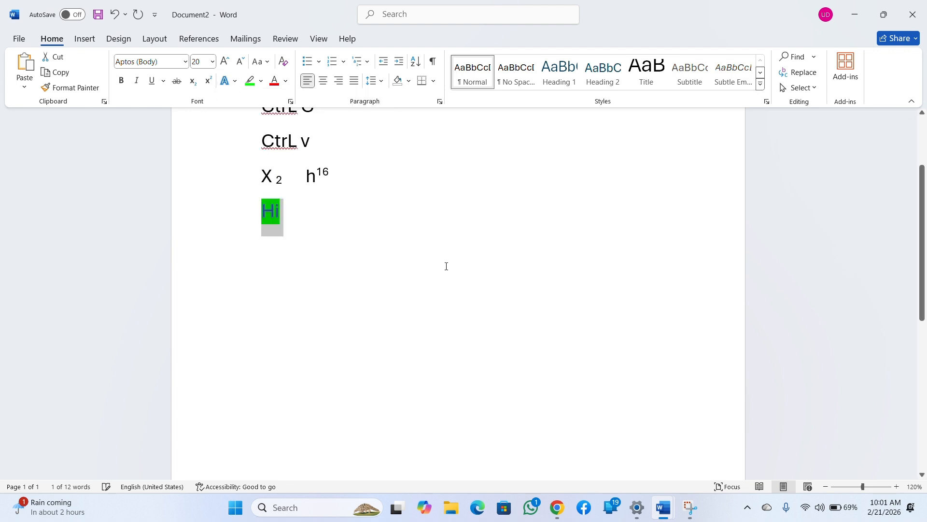
pyautogui.click(383, 230)
# Give the word "Hi" the first outer text shadow
pyautogui.moveTo(288, 215); pyautogui.dragTo(240, 218)
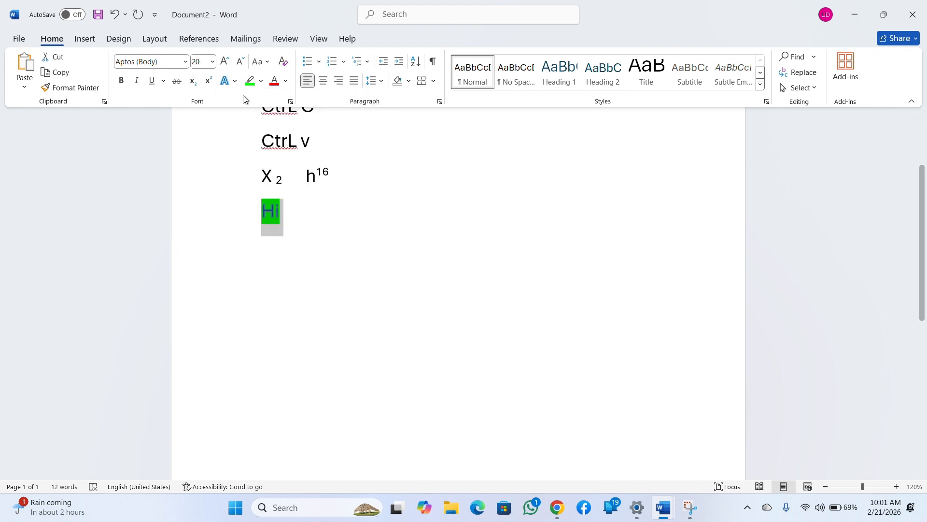
pyautogui.click(234, 81)
pyautogui.moveTo(265, 223)
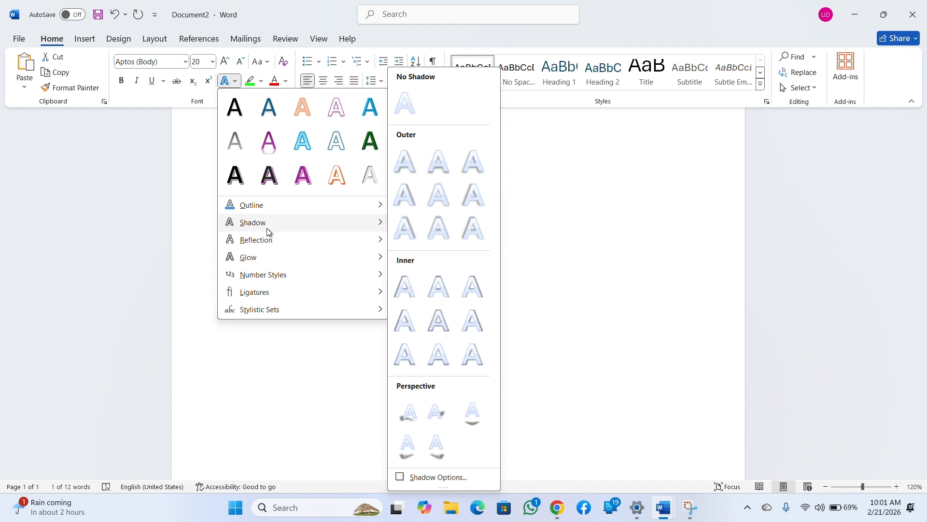
pyautogui.click(404, 160)
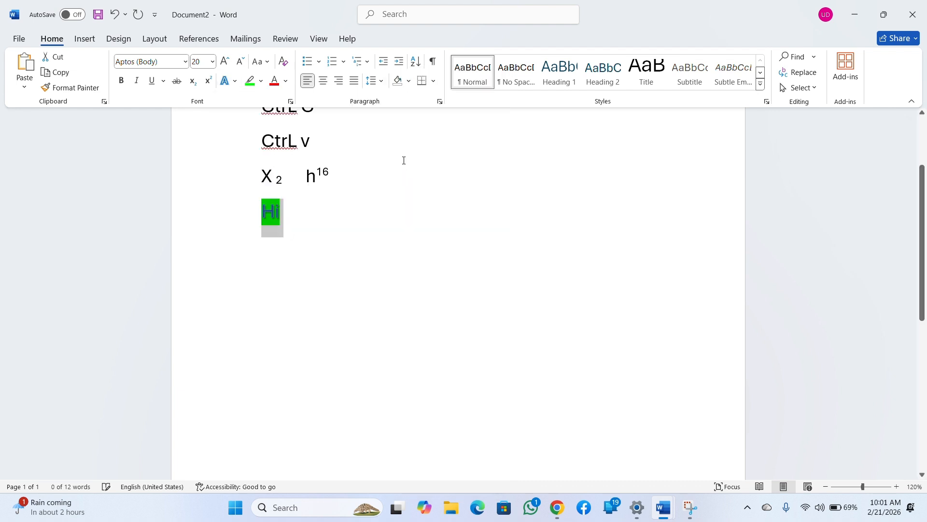
# Remove the bright green highlight from the word "Hi"
pyautogui.click(265, 242)
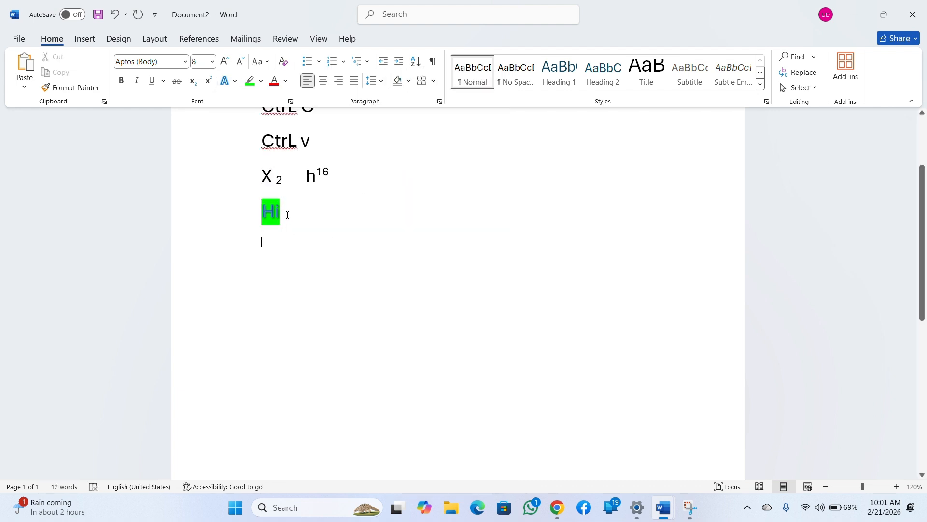
pyautogui.tripleClick(285, 212)
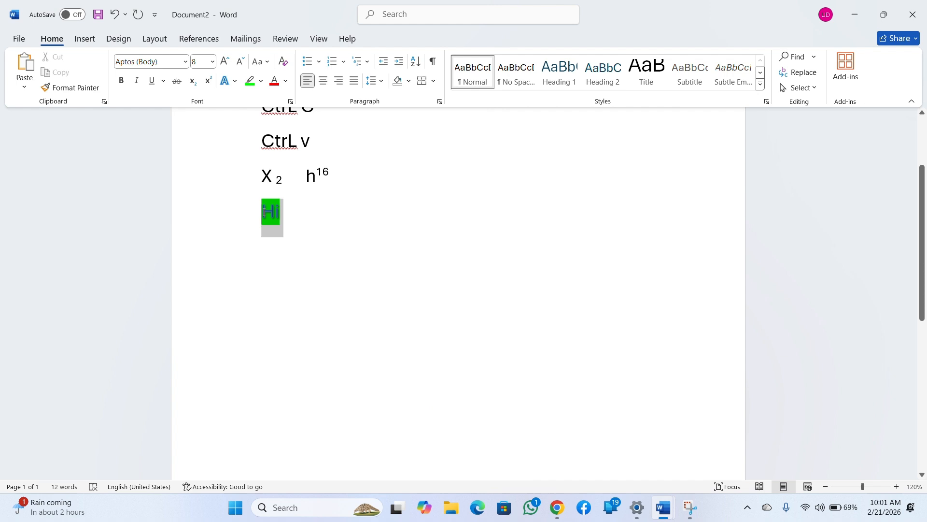
pyautogui.click(249, 82)
# Apply the green glow variation from the second row to the word "Hi"
pyautogui.moveTo(284, 213); pyautogui.dragTo(252, 211)
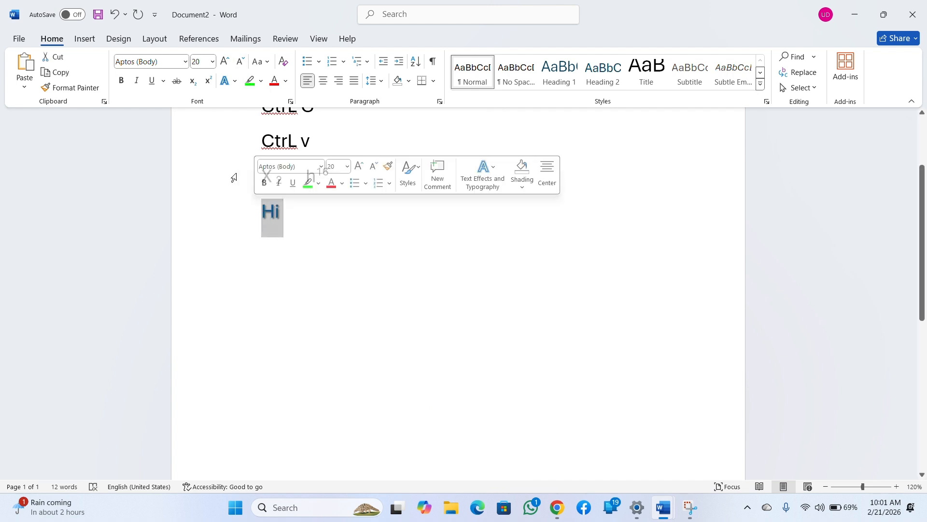
pyautogui.click(227, 81)
pyautogui.moveTo(283, 260)
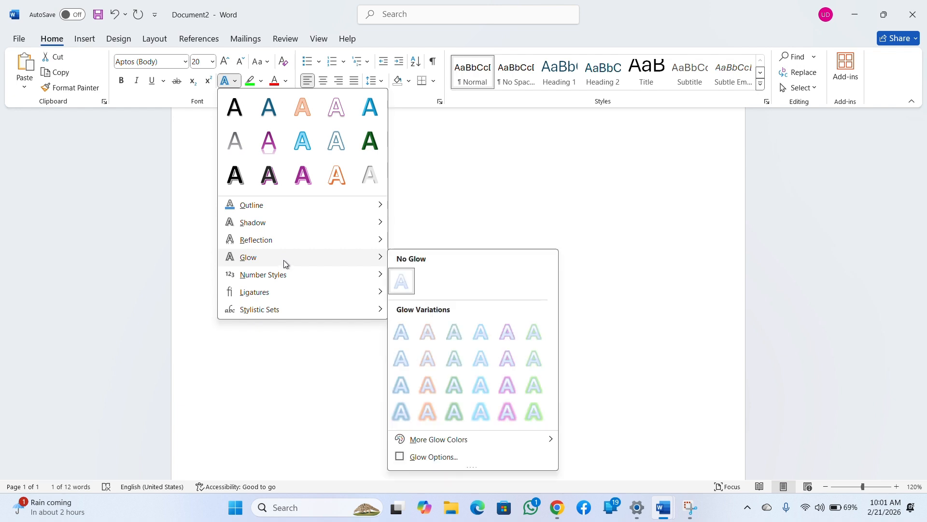
pyautogui.click(531, 363)
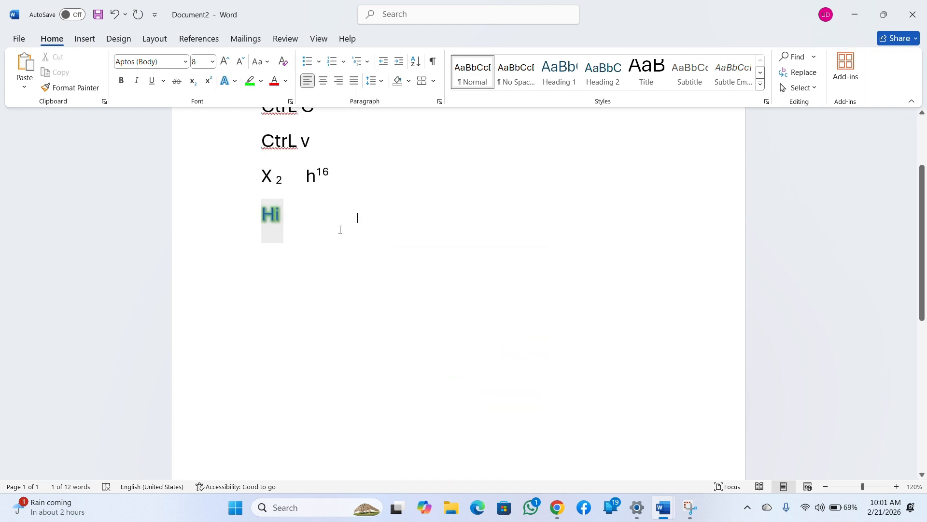
pyautogui.click(356, 215)
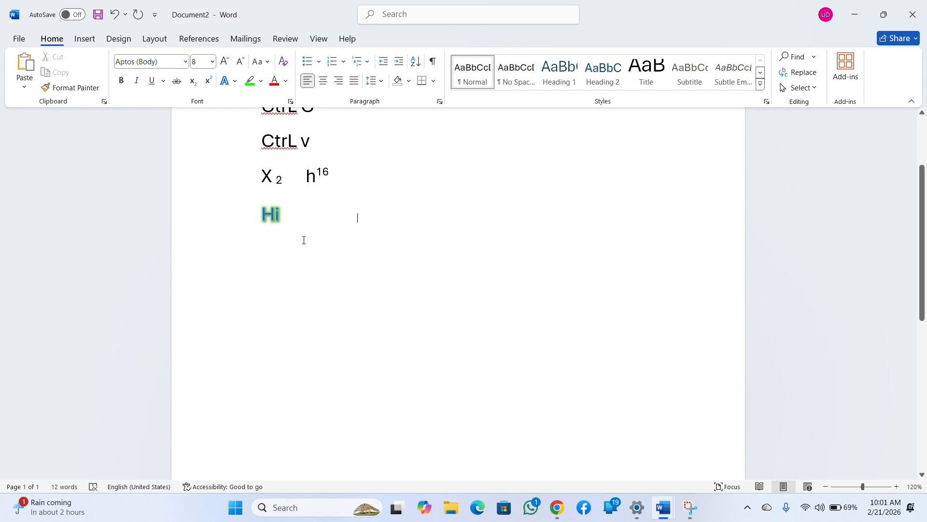
# Clear all formatting from the word "Hi" below the X and h line
pyautogui.moveTo(304, 236); pyautogui.dragTo(249, 208)
pyautogui.click(227, 81)
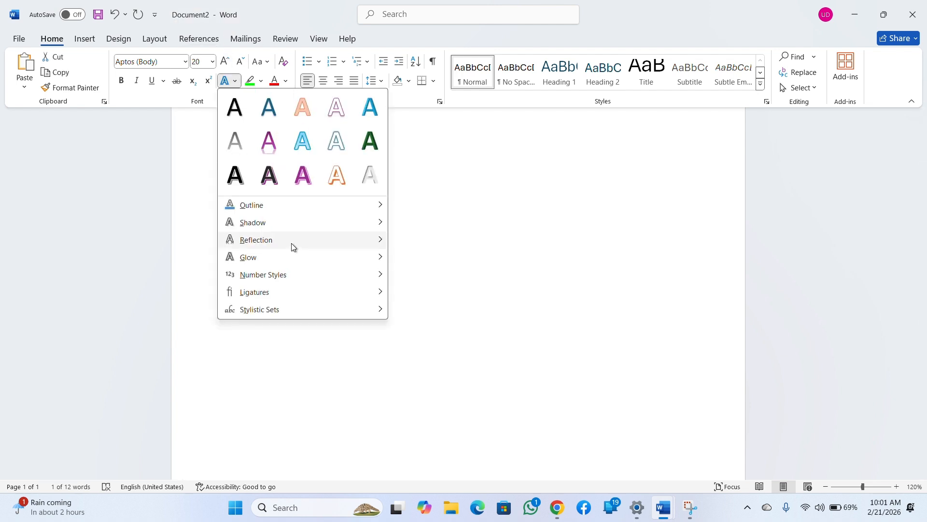
pyautogui.moveTo(297, 243)
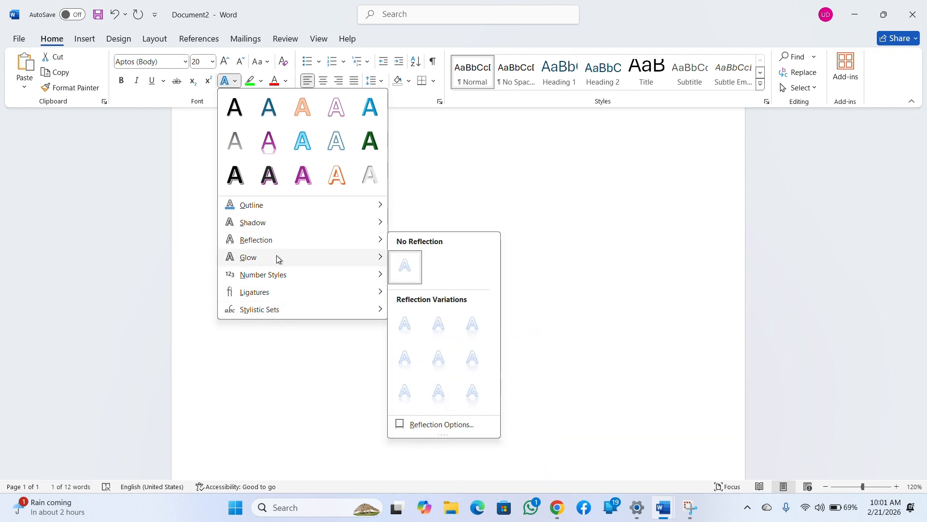
pyautogui.moveTo(276, 273)
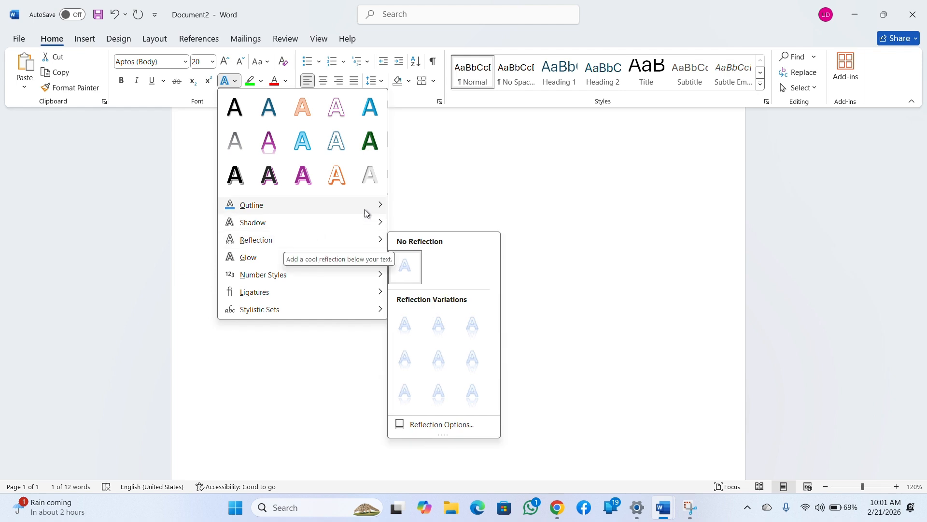
pyautogui.click(440, 186)
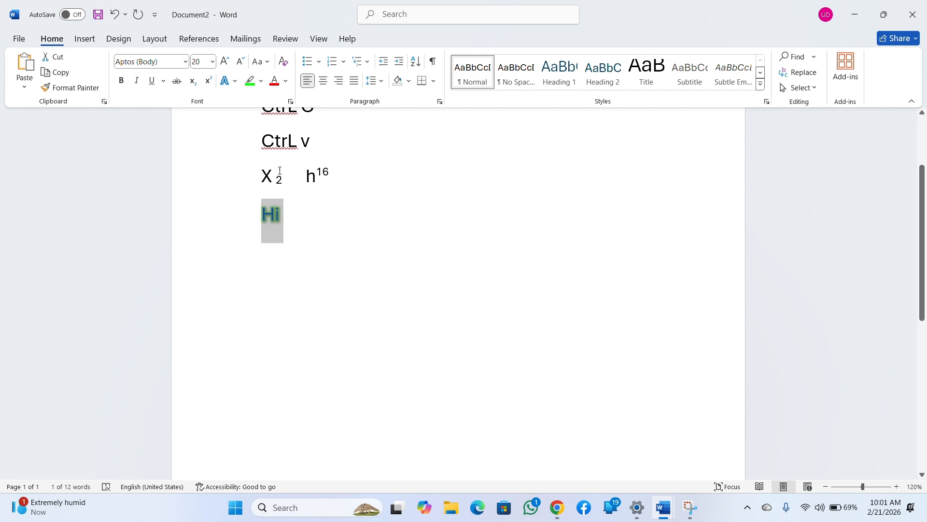
pyautogui.click(284, 61)
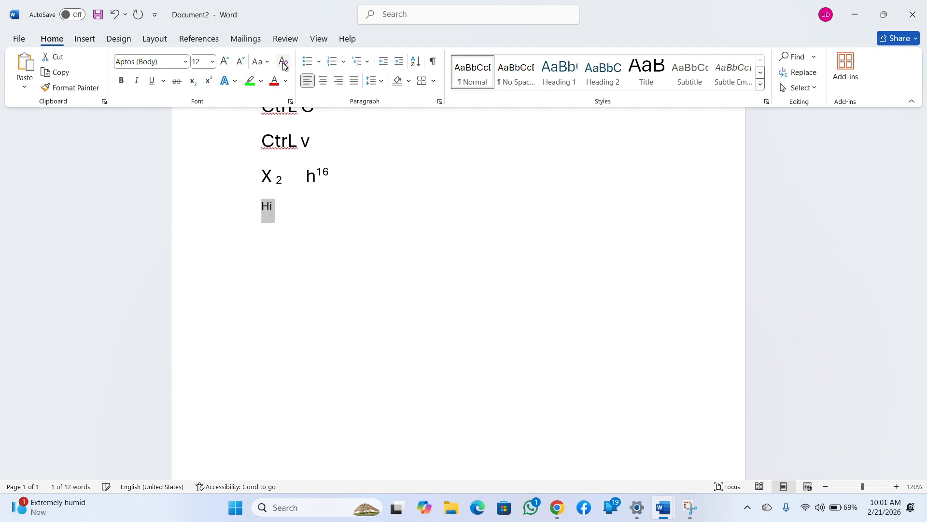
pyautogui.click(290, 244)
pyautogui.click(279, 203)
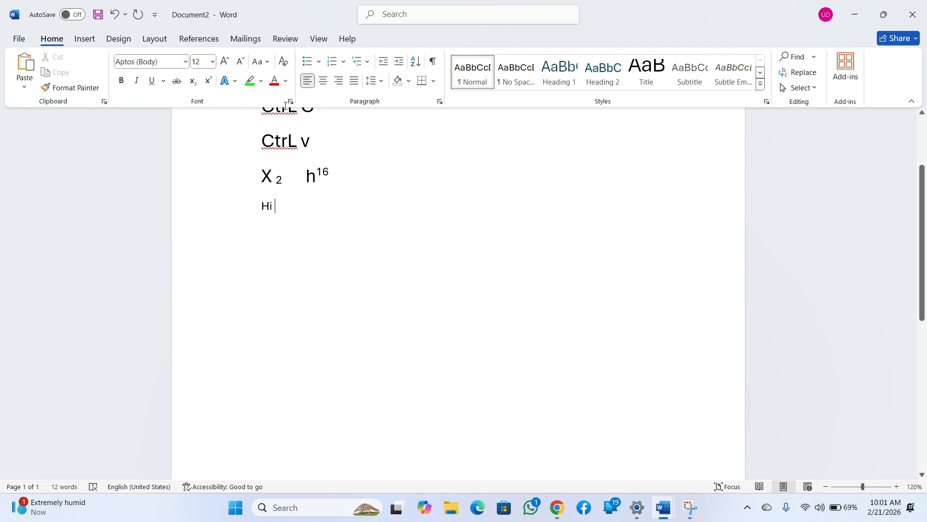
# Apply sentence case to the word "Hi"
pyautogui.moveTo(280, 215); pyautogui.dragTo(263, 206)
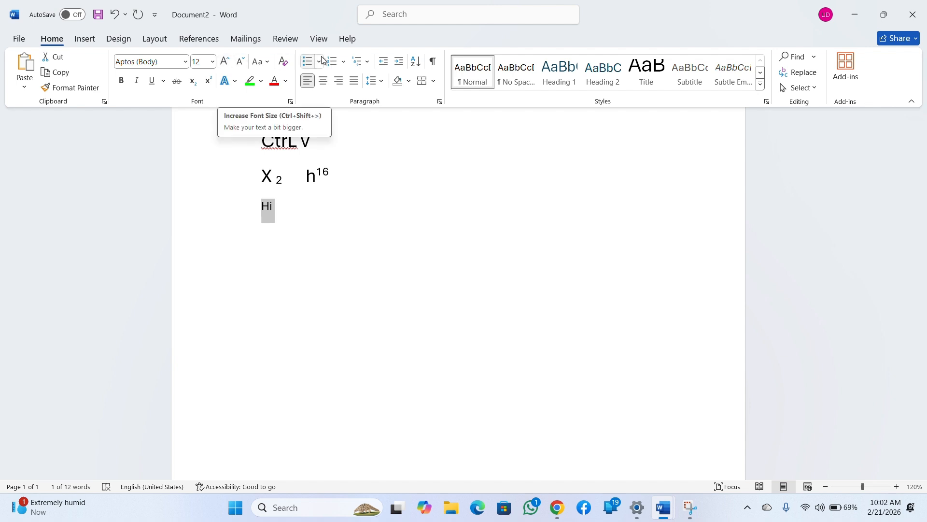
pyautogui.click(268, 62)
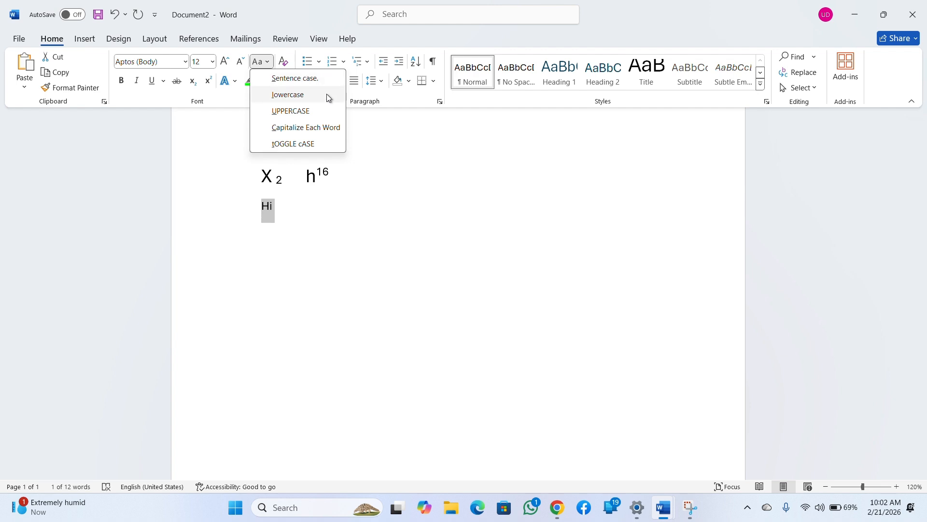
pyautogui.click(323, 79)
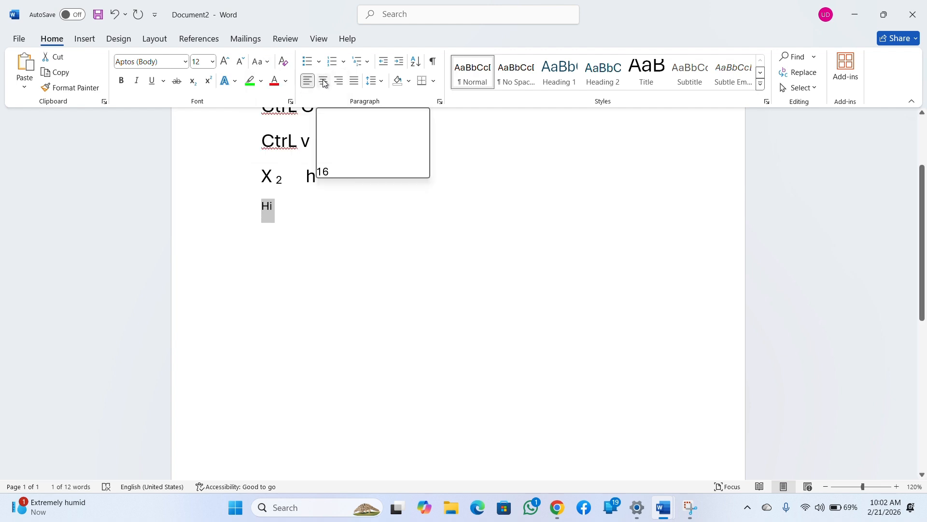
pyautogui.click(292, 294)
# Change the word "Hi" to lowercase
pyautogui.moveTo(276, 210); pyautogui.dragTo(257, 207)
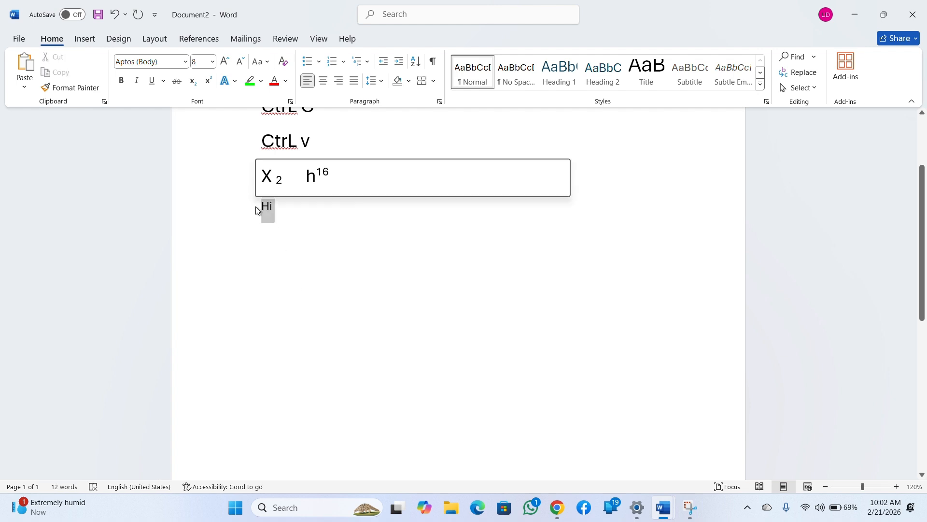
pyautogui.click(269, 63)
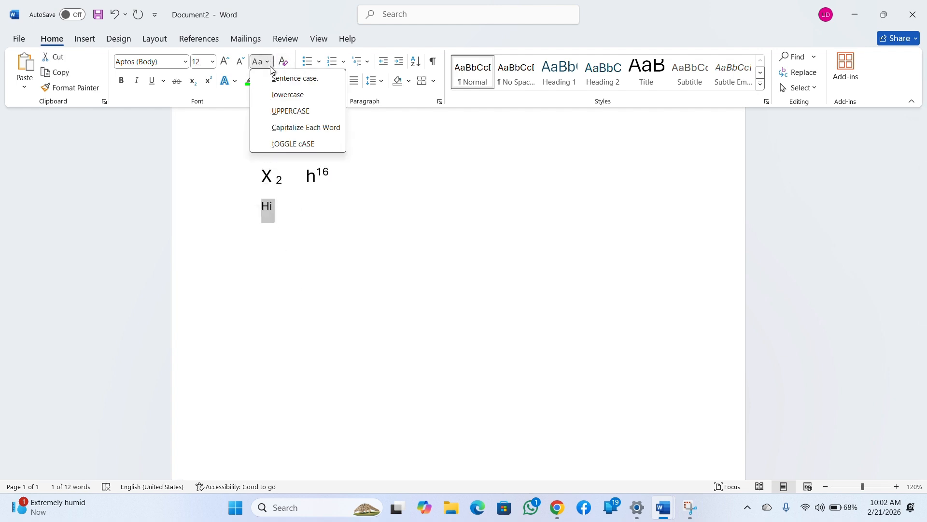
pyautogui.click(276, 95)
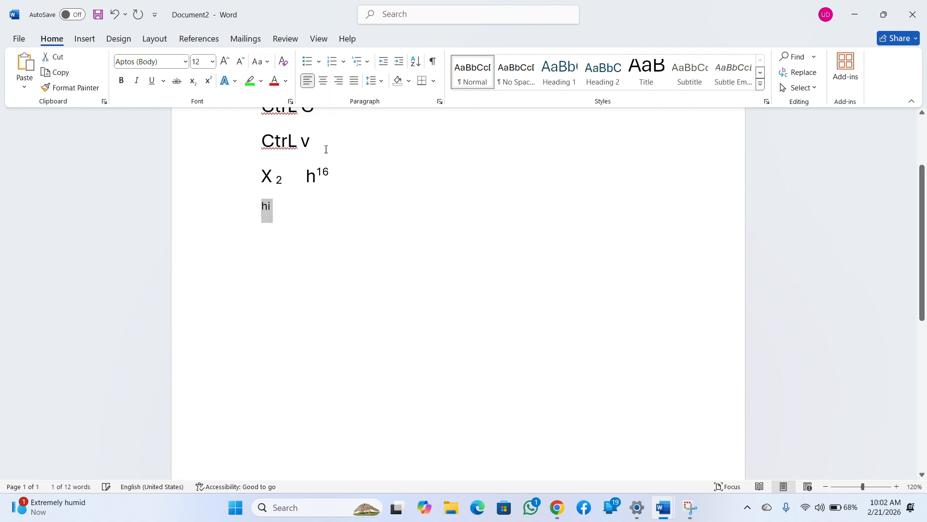
pyautogui.click(286, 208)
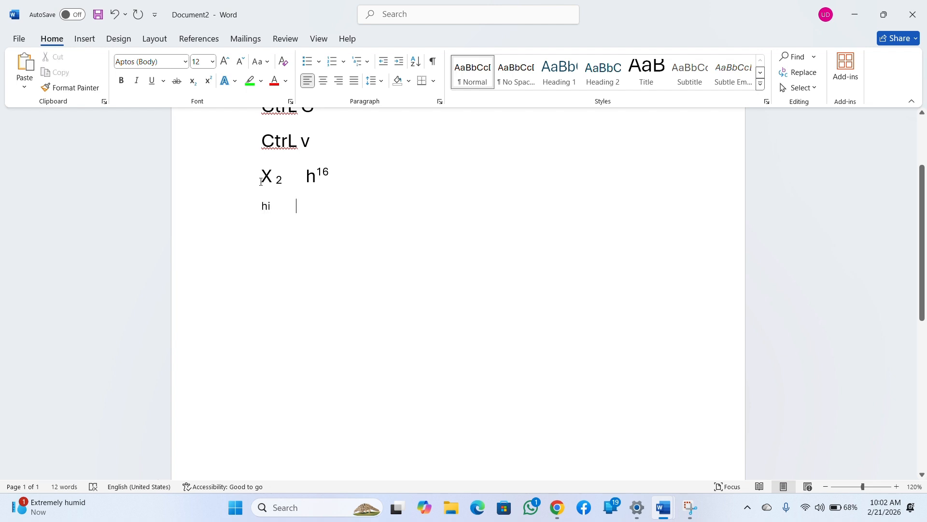
# Convert the word "hi" to uppercase
pyautogui.moveTo(272, 205); pyautogui.dragTo(261, 207)
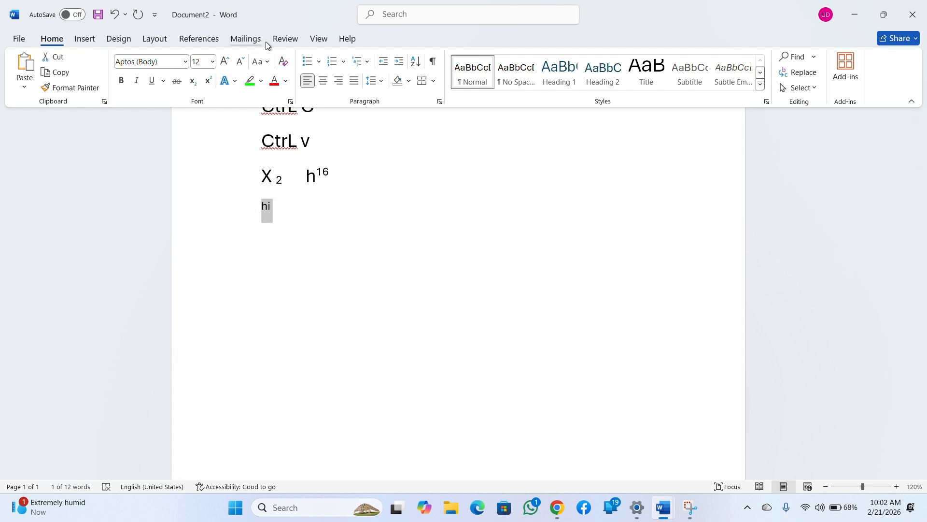
pyautogui.click(266, 65)
pyautogui.click(281, 109)
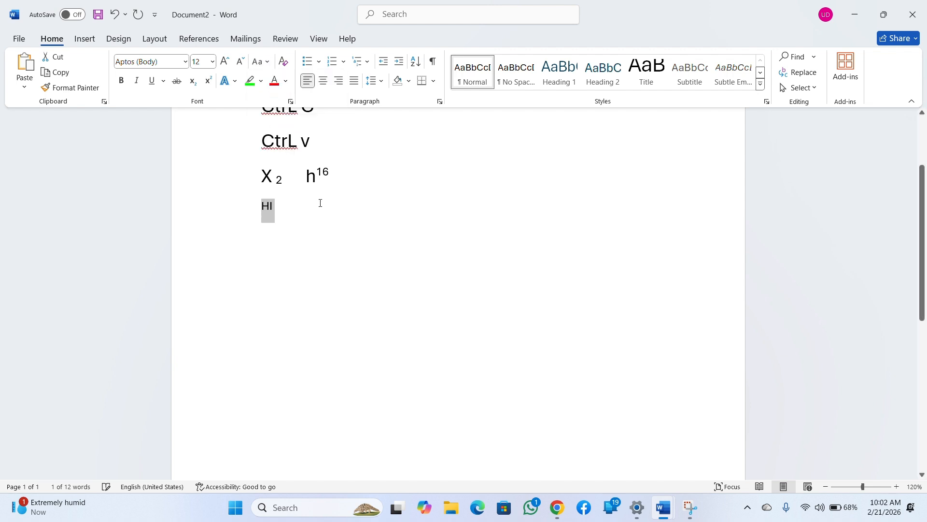
# Apply the Capitalize Each Word case to the selected "HI" and deselect it
pyautogui.click(261, 61)
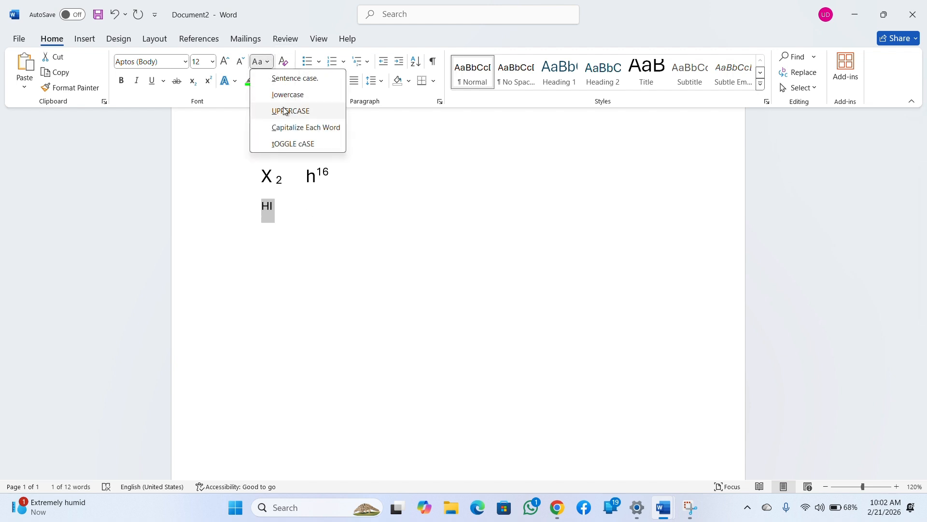
pyautogui.click(293, 128)
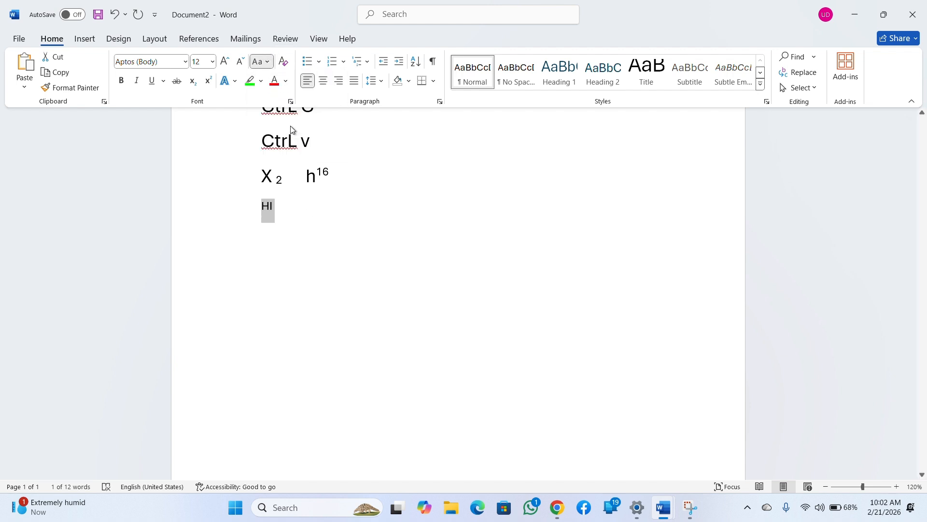
pyautogui.click(286, 226)
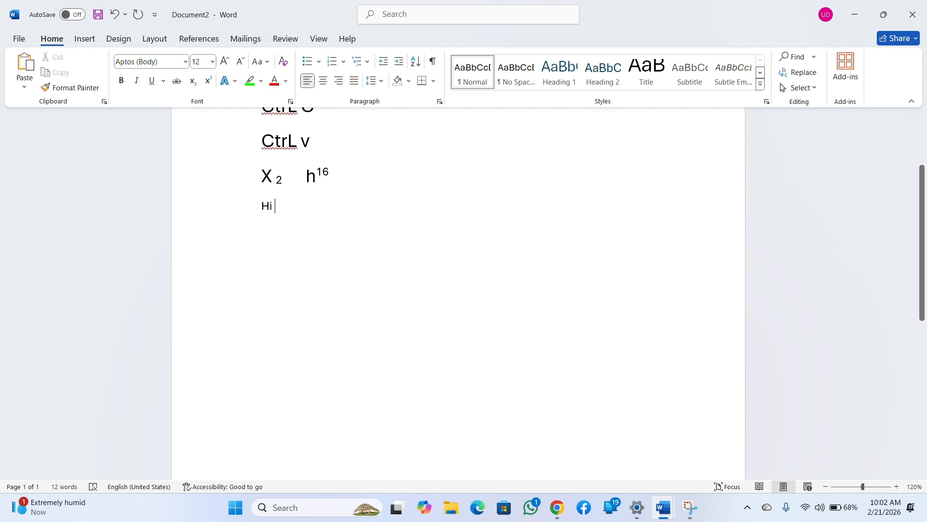
# Add the word "Guys" after "Hi", followed by a blank gap
pyautogui.write('gUYA')
pyautogui.press('BackSpace')
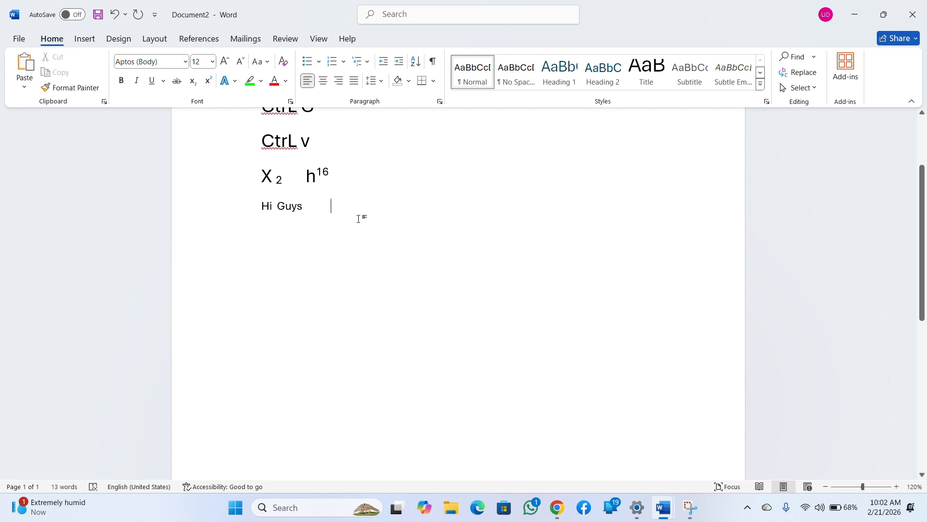
# Enter rand(2) on a separate line below "Hi Guys"
pyautogui.scroll(2, 430, 222)
pyautogui.scroll(-3, 433, 227)
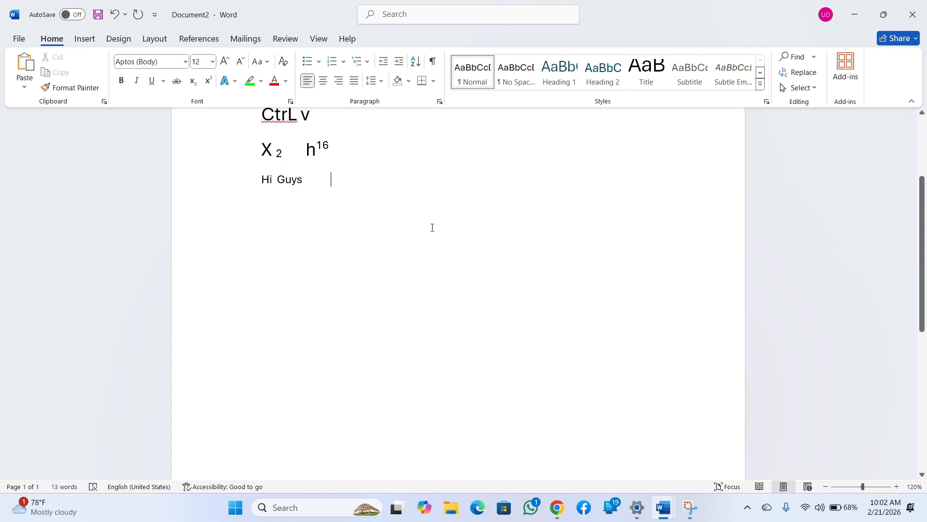
pyautogui.scroll(-2, 432, 227)
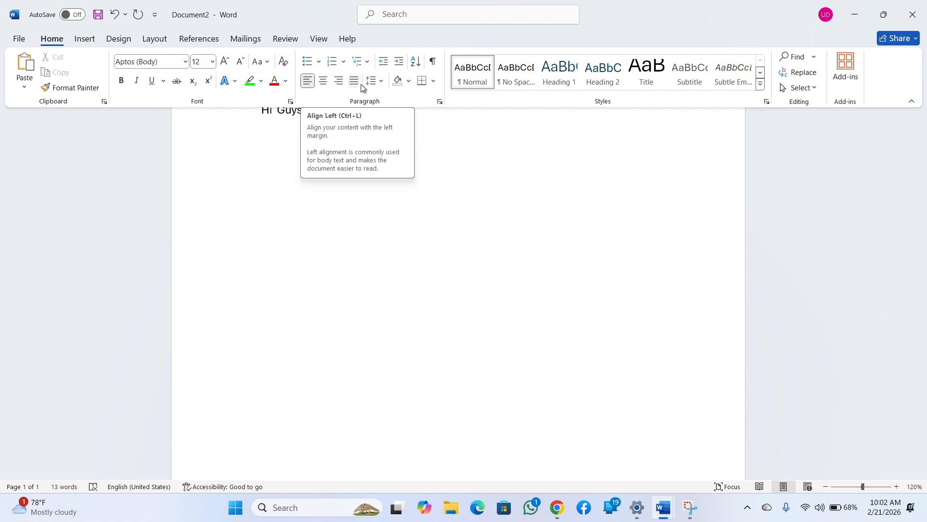
pyautogui.click(261, 191)
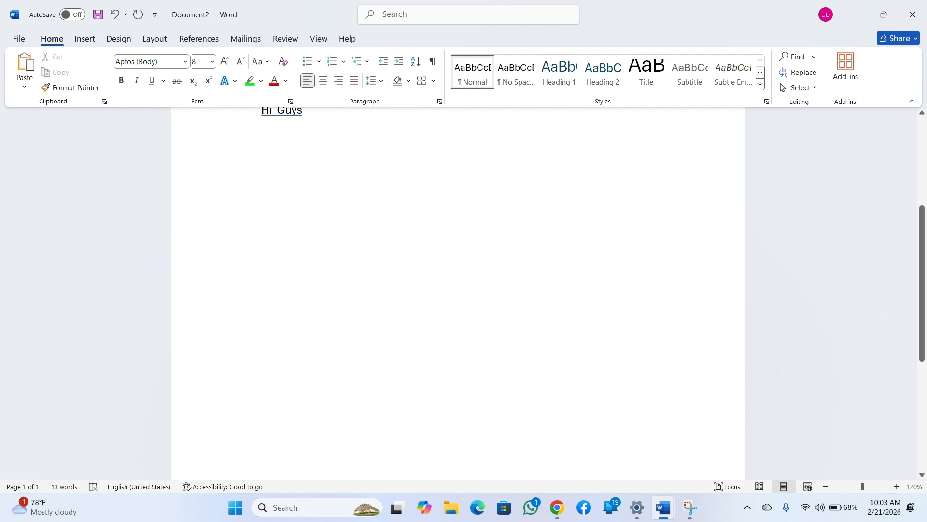
pyautogui.write('rand')
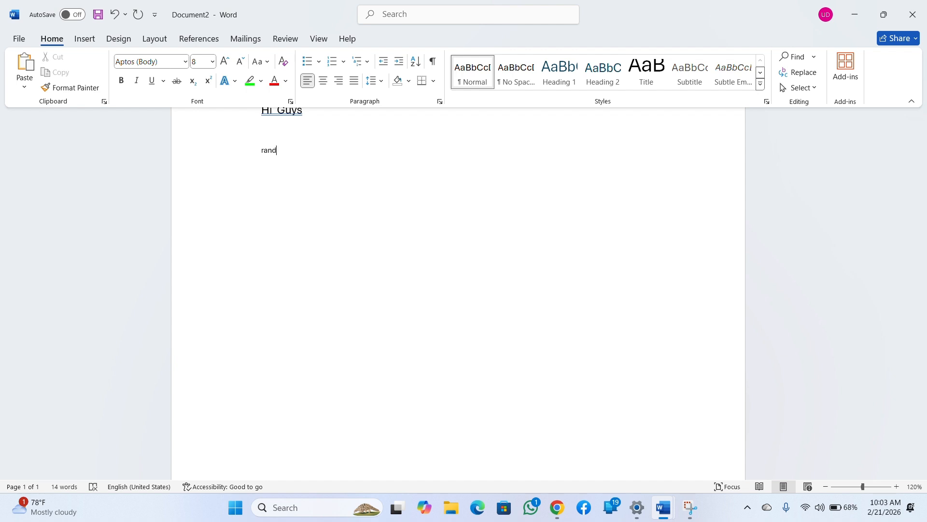
pyautogui.write('(2)')
pyautogui.press('Return')
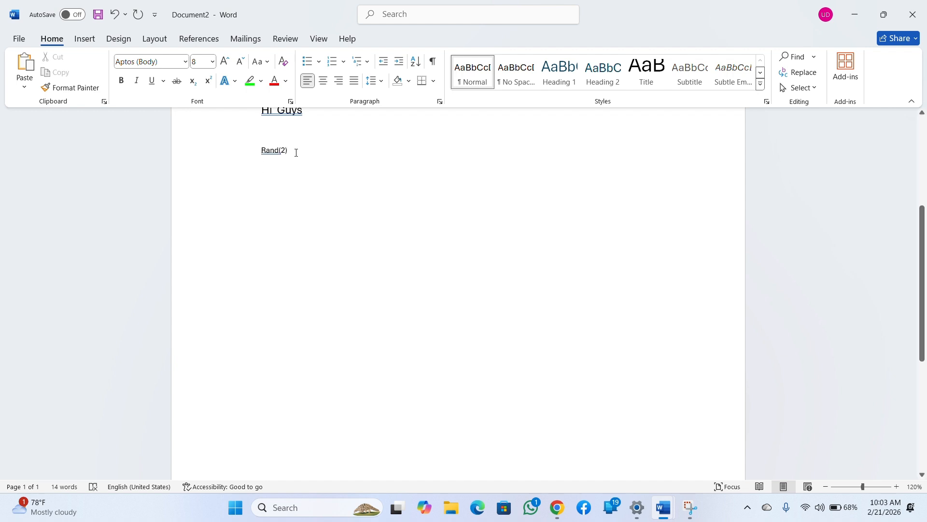
# Put an equals sign in front of Rand(2) and run it to generate two sample paragraphs
pyautogui.click(257, 149)
pyautogui.write('+')
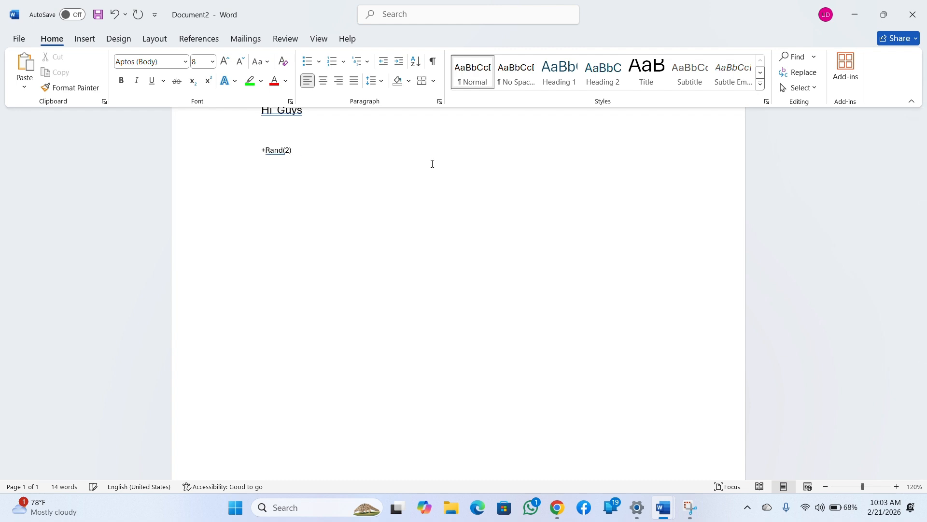
pyautogui.press('BackSpace')
pyautogui.write('=')
pyautogui.press('Return')
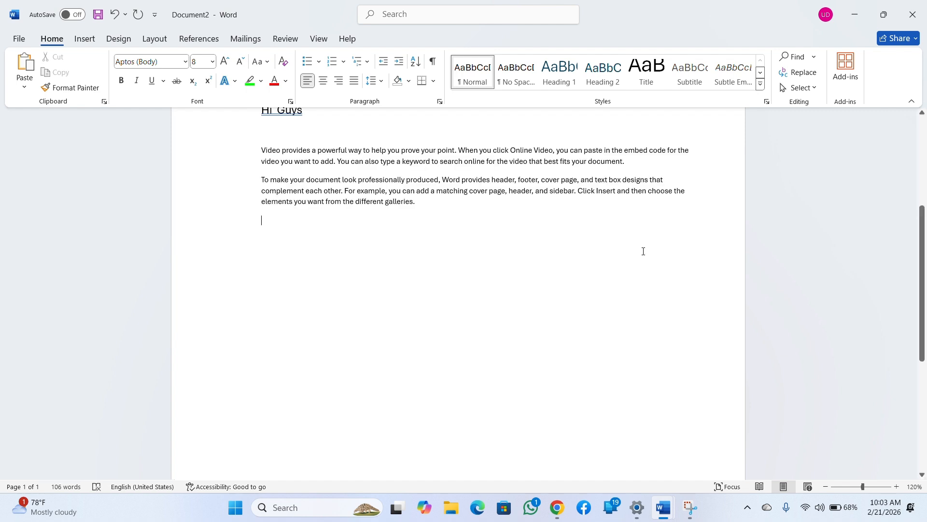
# Enlarge the font of the two generated sample paragraphs to 11 pt
pyautogui.scroll(3, 643, 251)
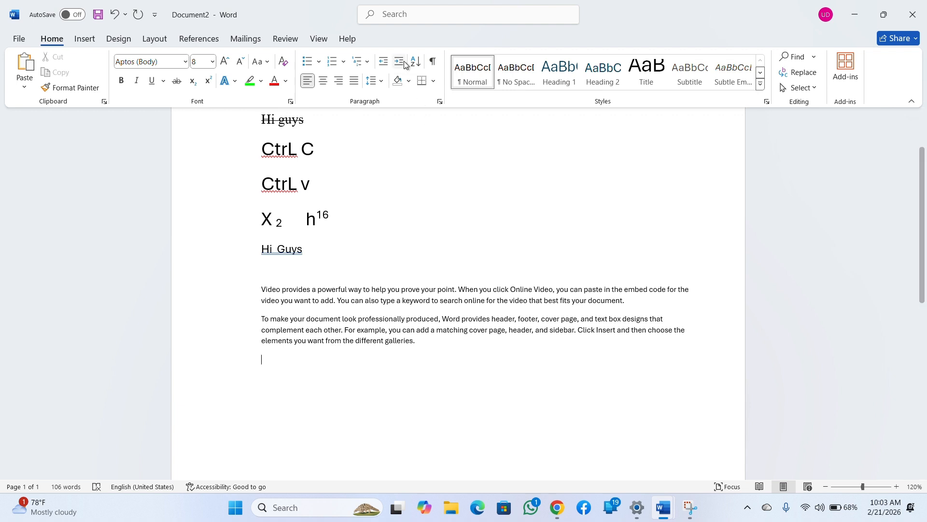
pyautogui.moveTo(264, 292); pyautogui.dragTo(432, 365)
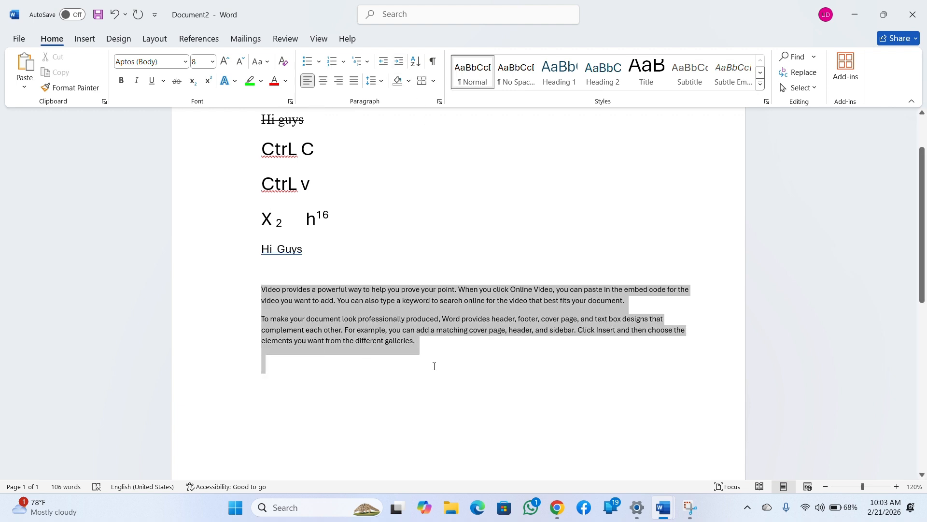
pyautogui.click(229, 66)
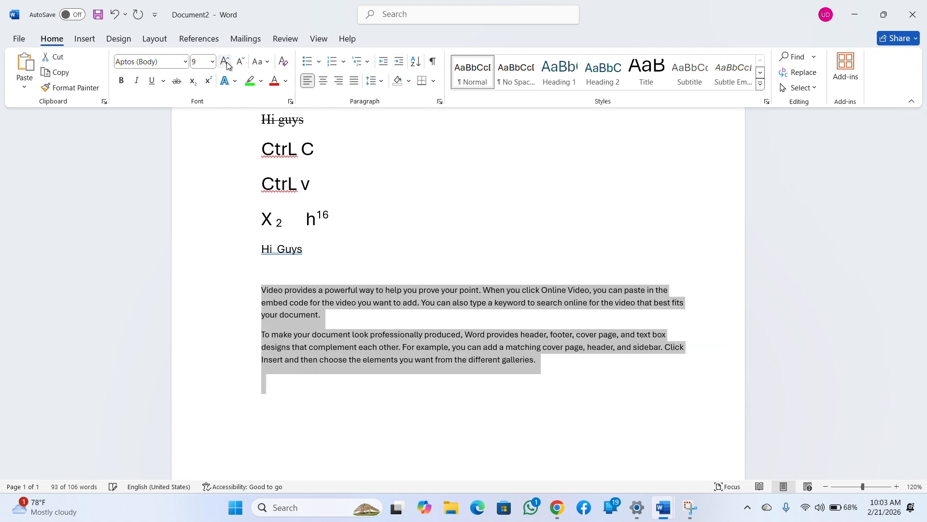
pyautogui.click(229, 66)
pyautogui.click(229, 66)
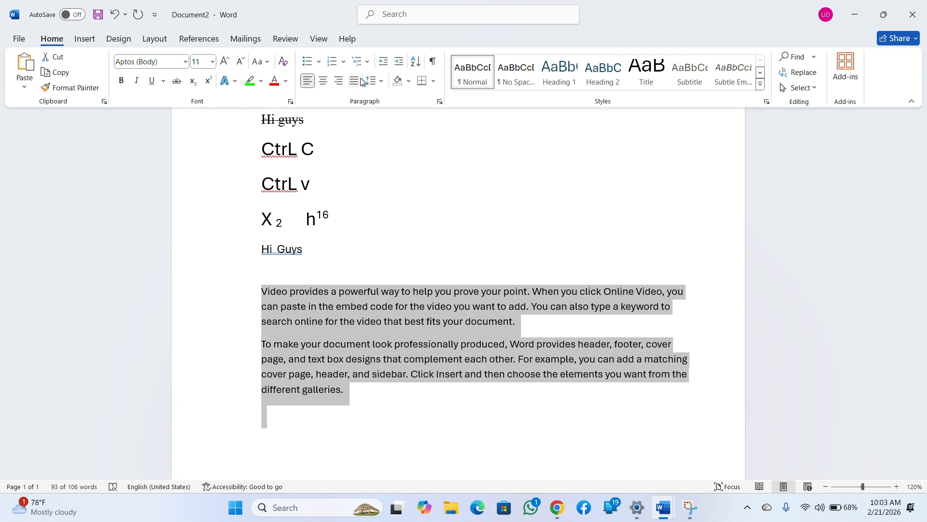
# Try centre alignment and right alignment on both sample paragraphs
pyautogui.click(323, 83)
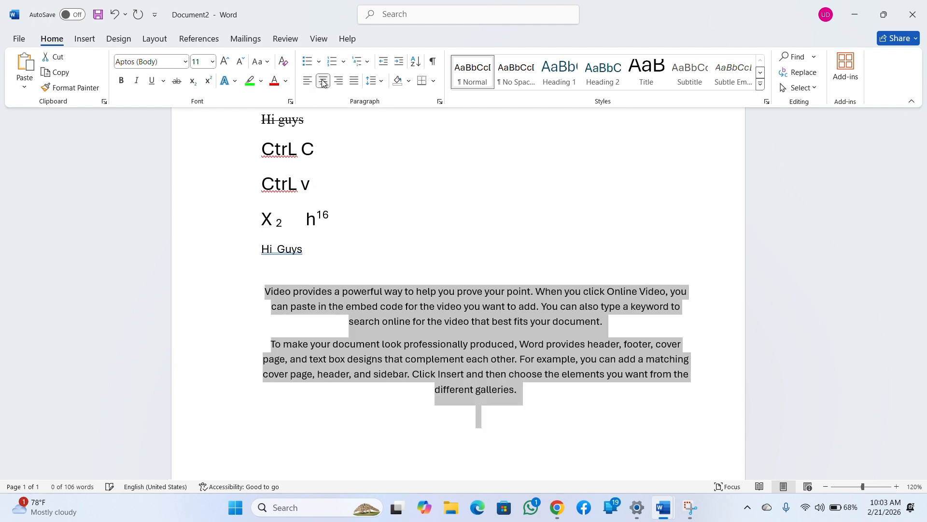
pyautogui.scroll(-3, 394, 319)
pyautogui.scroll(2, 415, 285)
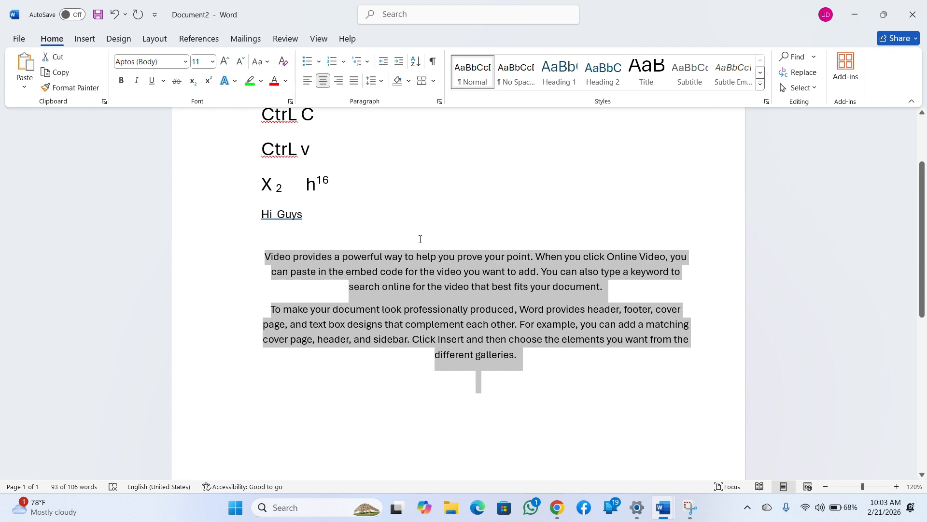
pyautogui.click(339, 81)
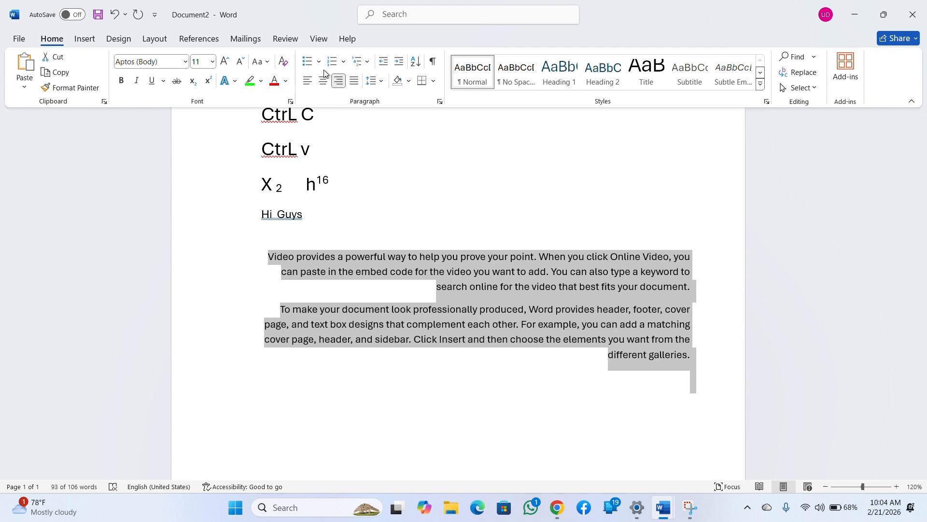
# Justify both sample paragraphs and set their line spacing to 1.15
pyautogui.click(354, 81)
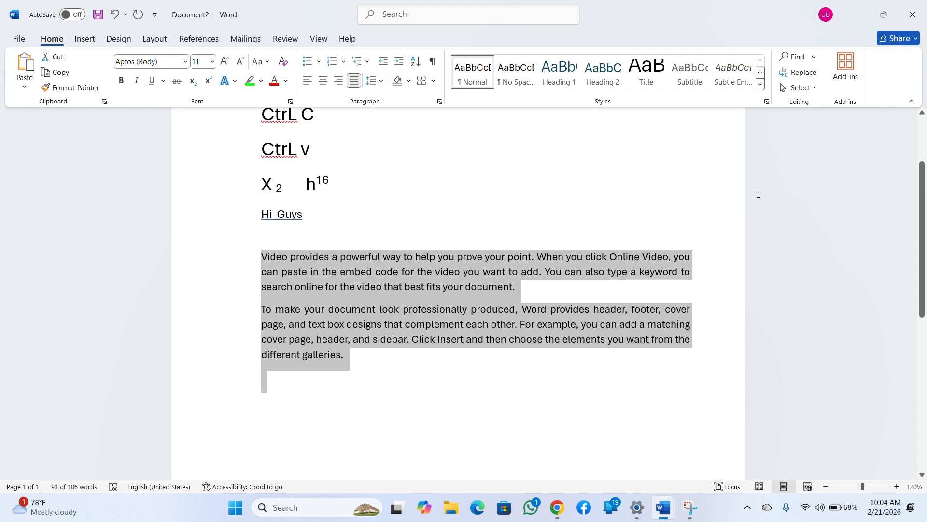
pyautogui.click(373, 82)
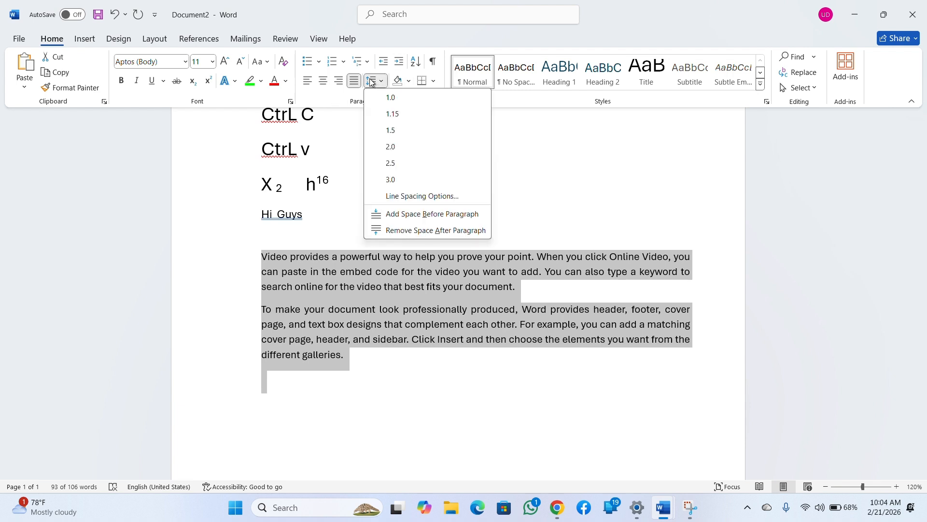
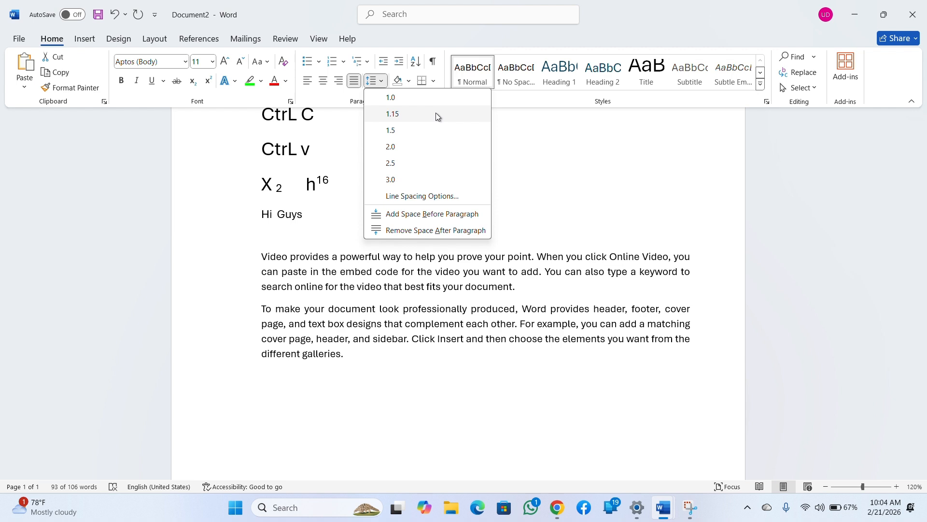
pyautogui.click(436, 114)
pyautogui.click(430, 159)
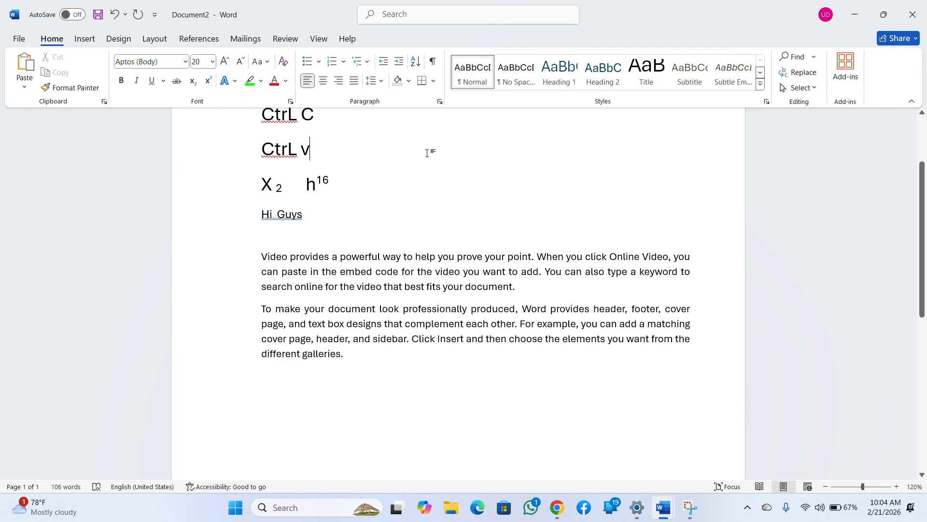
# Reselect the two sample paragraphs and apply the 1.15 line spacing again
pyautogui.tripleClick(277, 268)
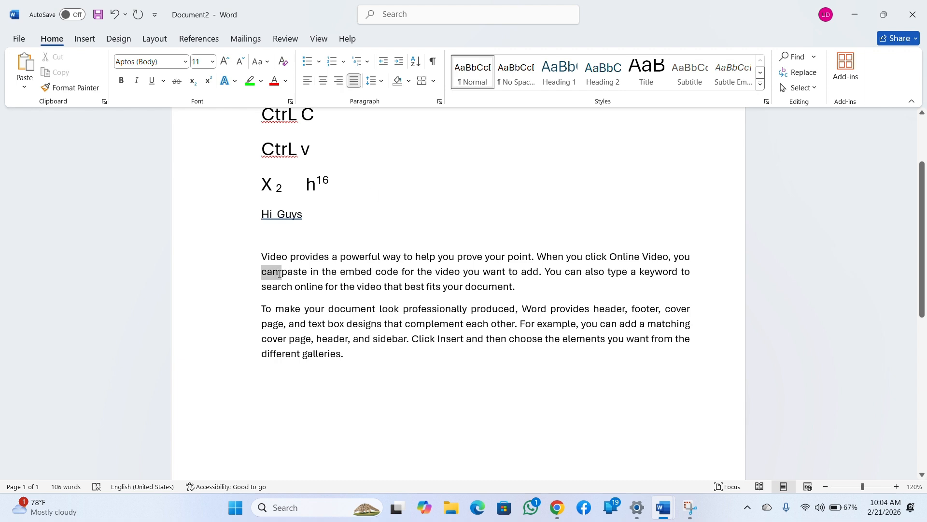
pyautogui.click(228, 277)
pyautogui.click(262, 307)
pyautogui.click(262, 259)
pyautogui.keyDown('shift'); pyautogui.click(373, 369); pyautogui.keyUp('shift')
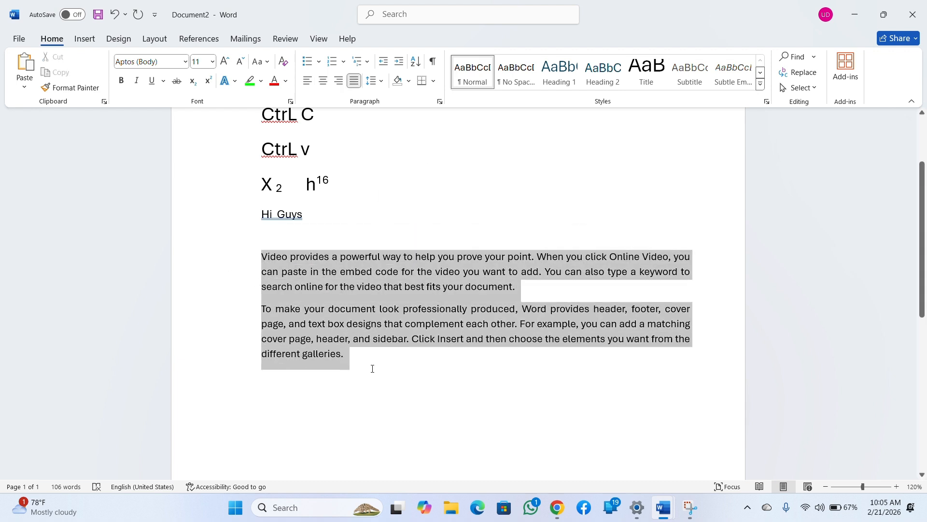
pyautogui.click(381, 81)
pyautogui.click(392, 114)
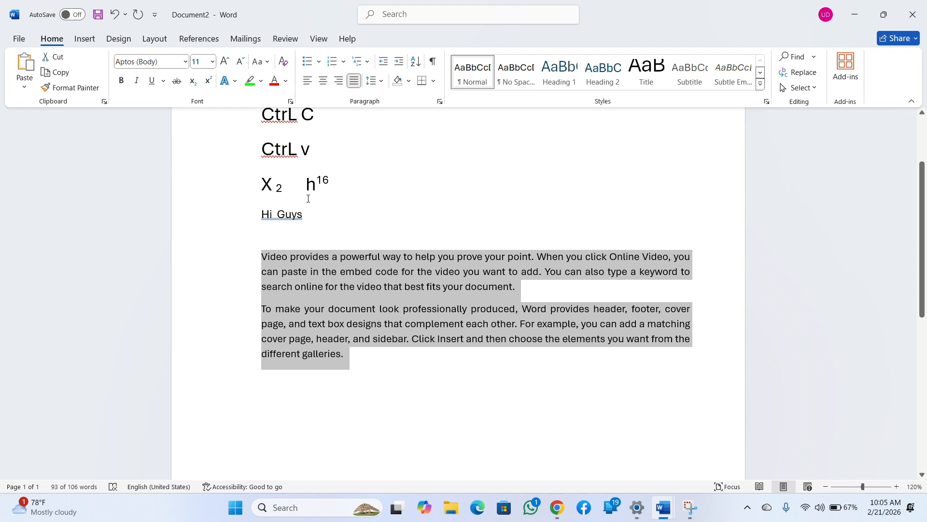
# Apply light blue theme-colour shading to both sample paragraphs and deselect them
pyautogui.click(411, 83)
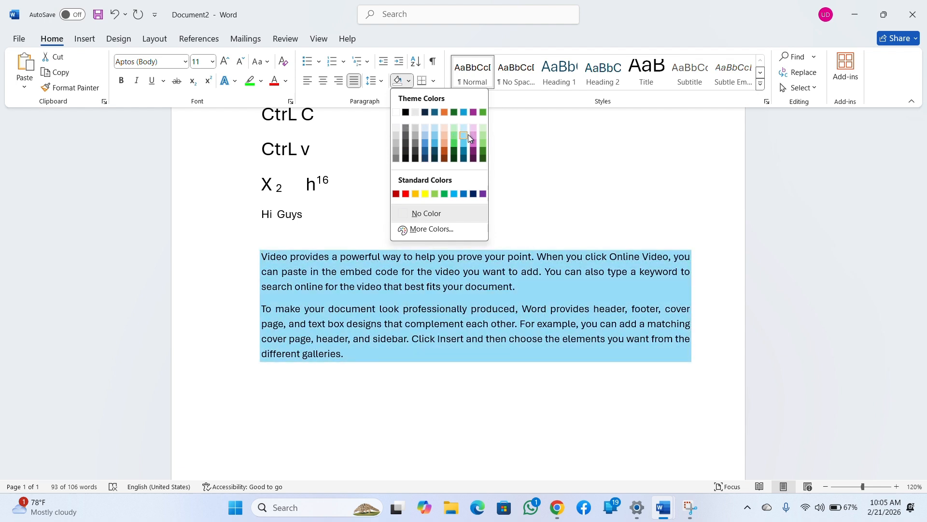
pyautogui.click(468, 135)
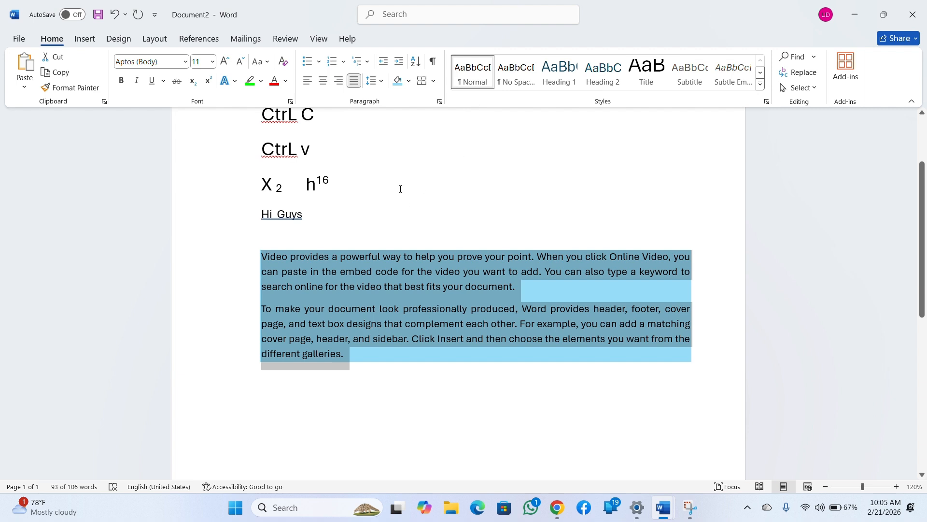
pyautogui.click(331, 217)
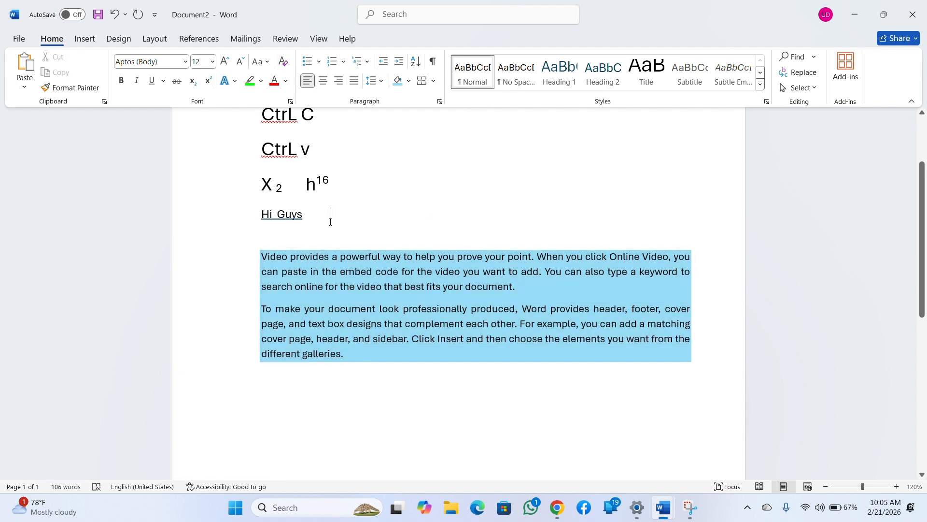
# Move the passage from "Video provides" through "you want to" to the end of the first sample paragraph
pyautogui.moveTo(259, 254); pyautogui.dragTo(515, 375)
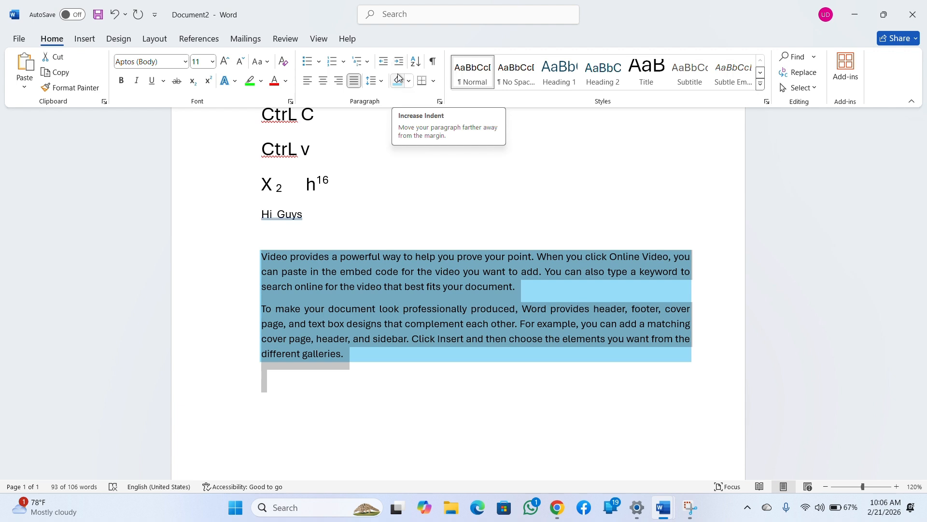
pyautogui.click(330, 214)
pyautogui.moveTo(264, 251); pyautogui.dragTo(521, 287)
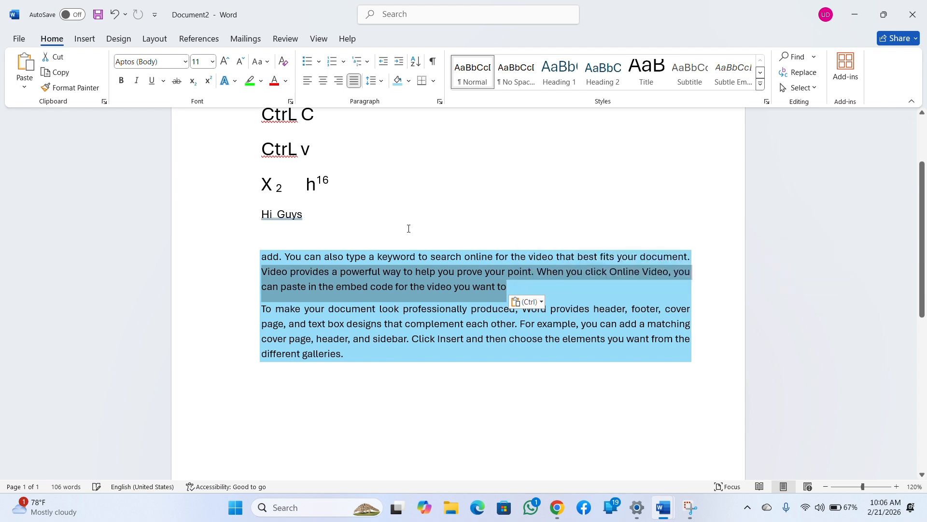
# Select the first sample paragraph and twice increase its indent by one level and decrease it again
pyautogui.click(331, 214)
pyautogui.moveTo(262, 256); pyautogui.dragTo(513, 287)
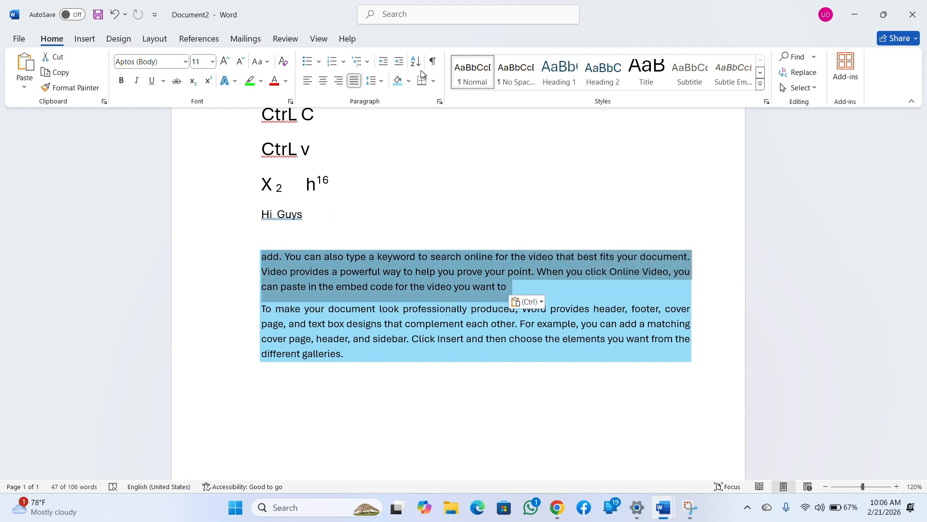
pyautogui.click(397, 64)
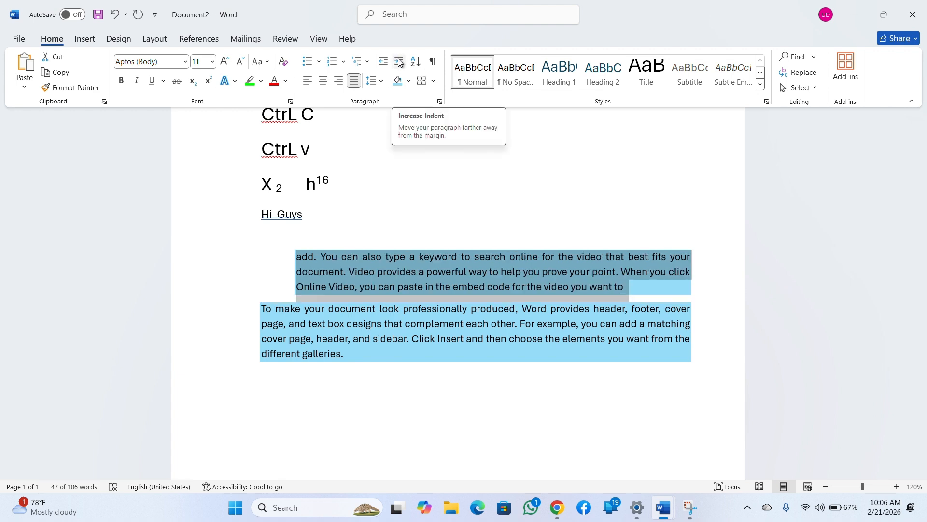
pyautogui.click(383, 63)
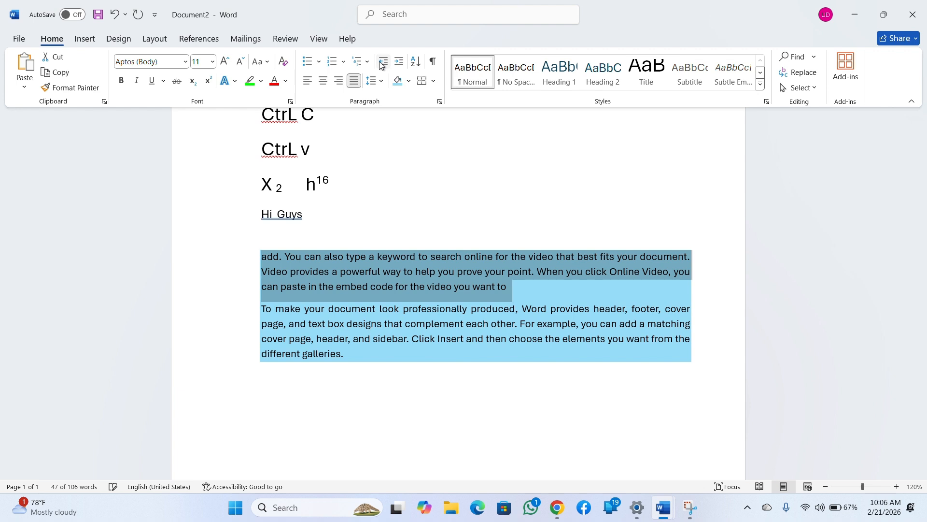
pyautogui.click(399, 64)
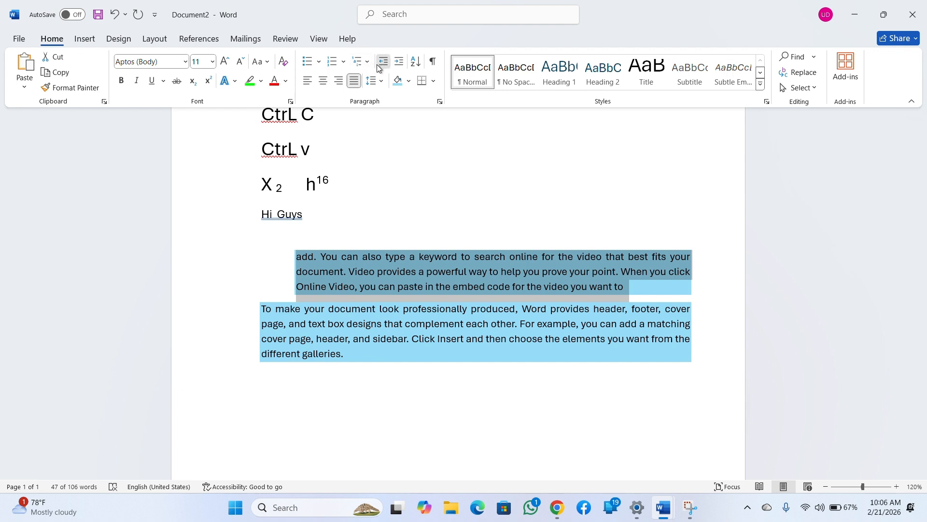
pyautogui.click(379, 63)
# Indent the first sample paragraph by two levels and bring it back to the margin
pyautogui.click(397, 62)
pyautogui.click(397, 63)
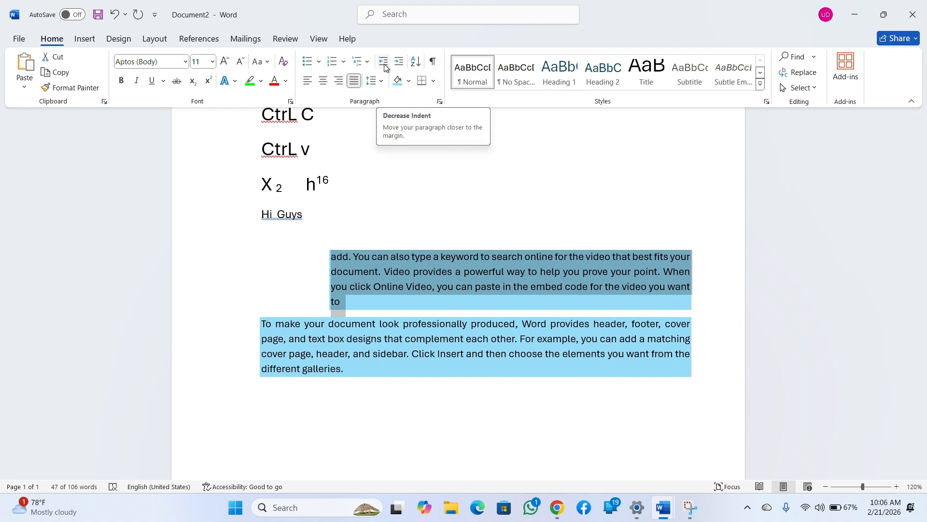
pyautogui.click(384, 62)
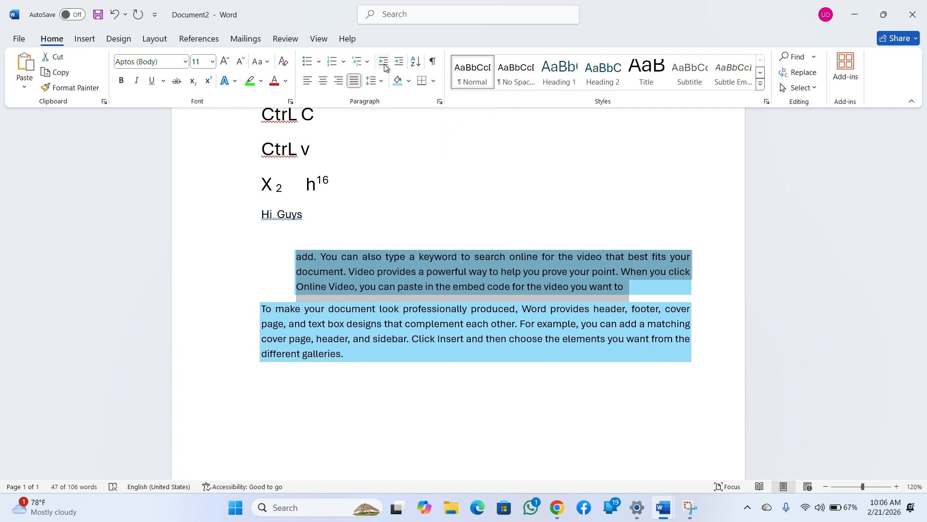
pyautogui.click(384, 62)
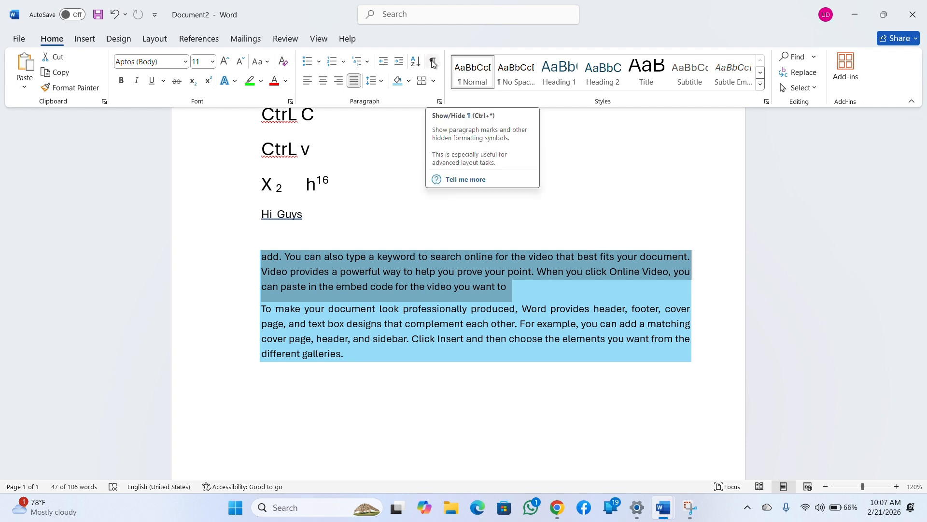
# Show the paragraph marks and other hidden formatting symbols in the document
pyautogui.click(433, 63)
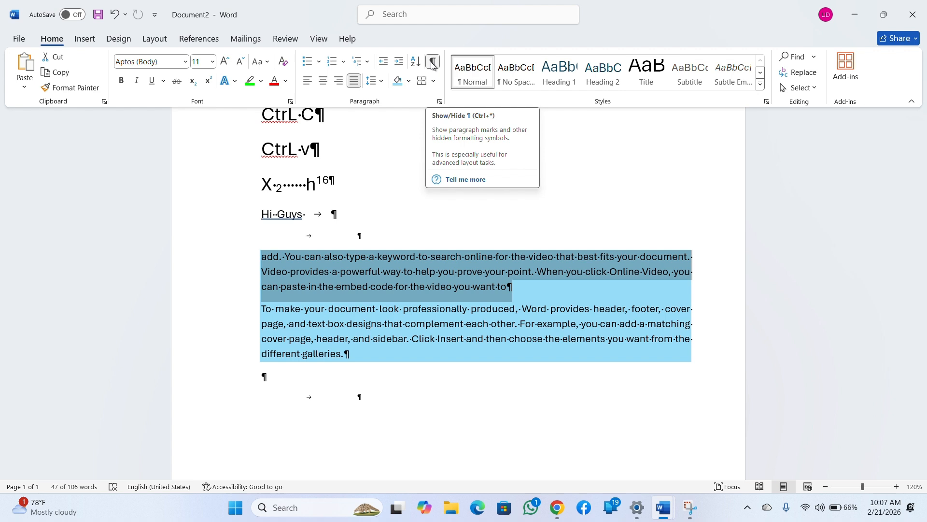
# Hide the formatting symbols, show them once more and hide them again
pyautogui.click(432, 63)
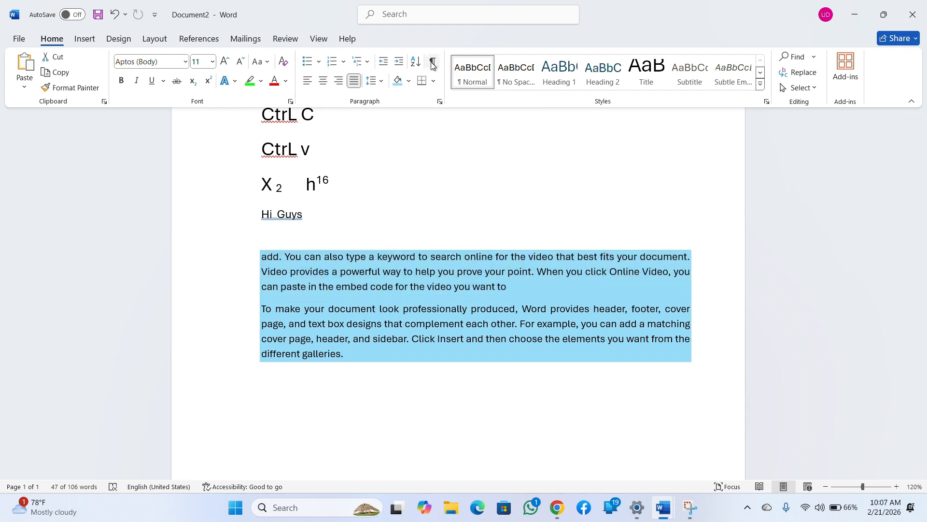
pyautogui.click(433, 63)
pyautogui.click(433, 63)
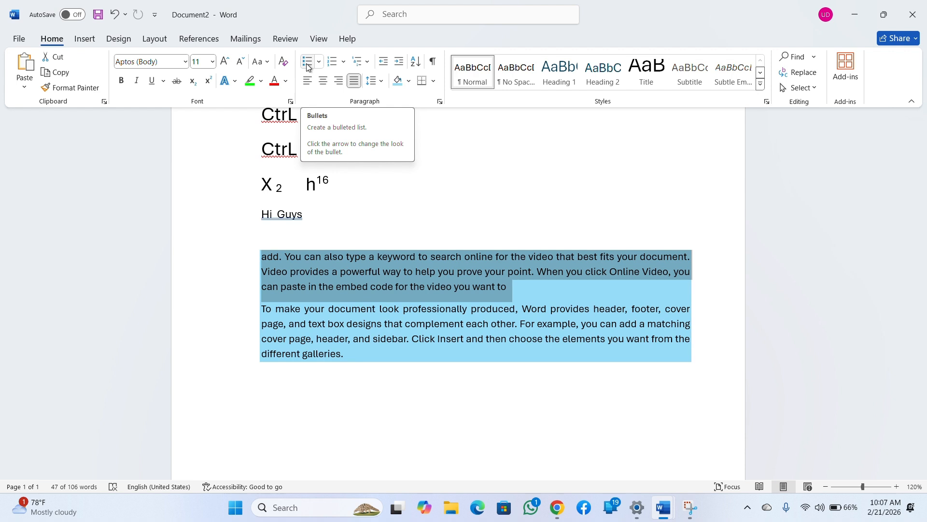
# Enter Anuradhapura, Mathale and gampaha as three separate lines below the second sample paragraph
pyautogui.click(300, 393)
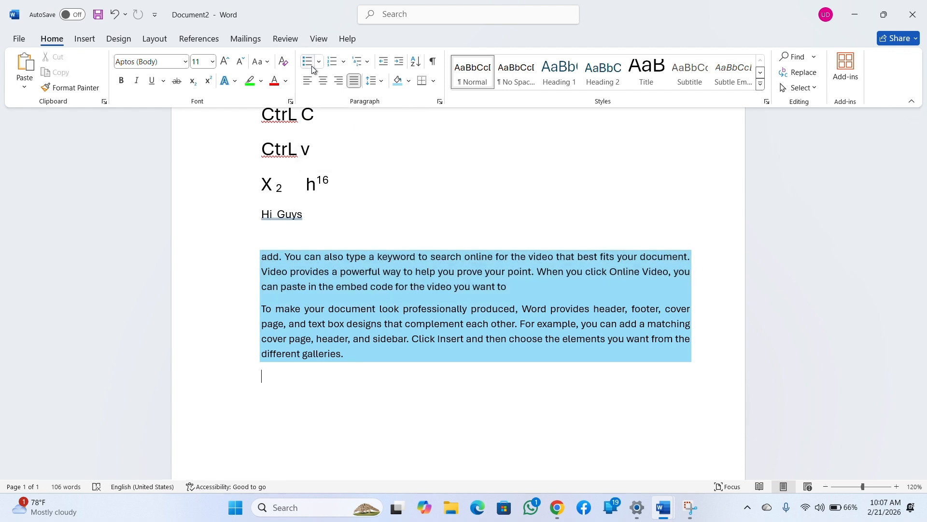
pyautogui.scroll(-3, 280, 357)
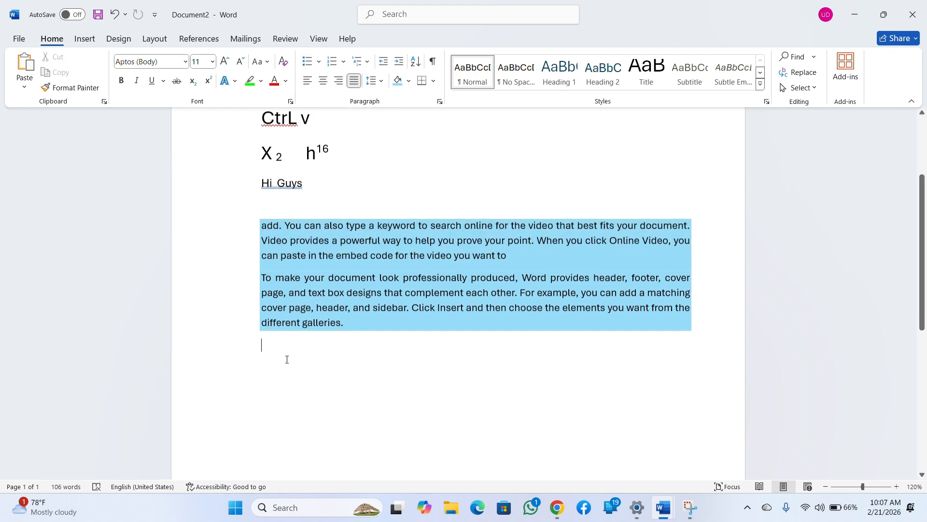
pyautogui.write('anurad')
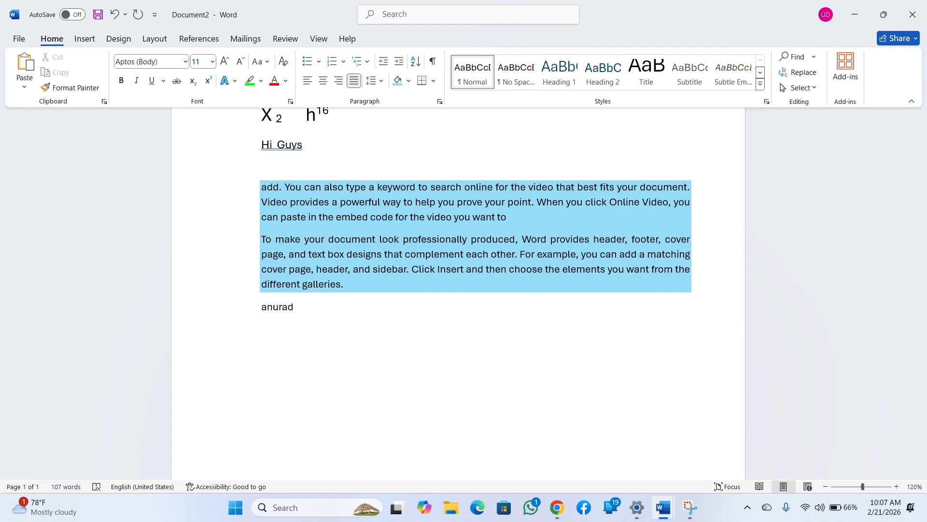
pyautogui.write('hapura')
pyautogui.press('Return')
pyautogui.write('mathale')
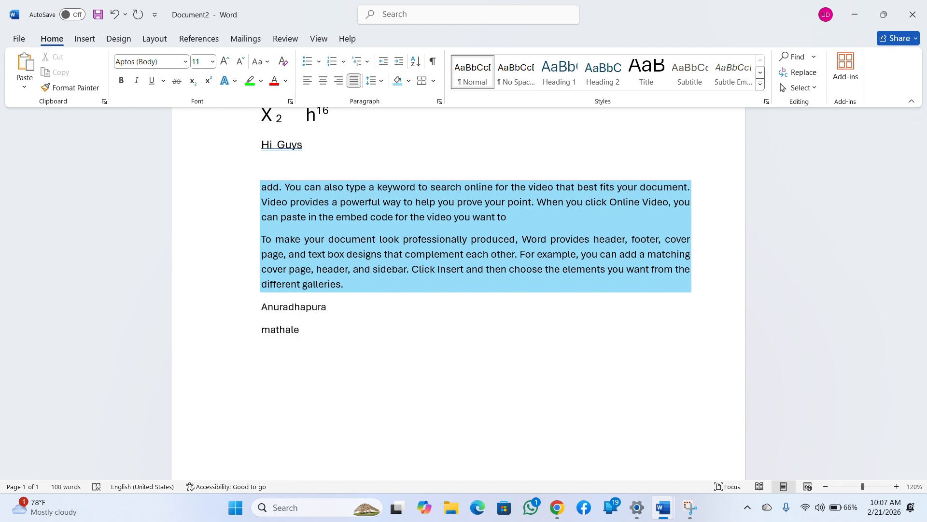
pyautogui.press('Return')
pyautogui.write('gampaha')
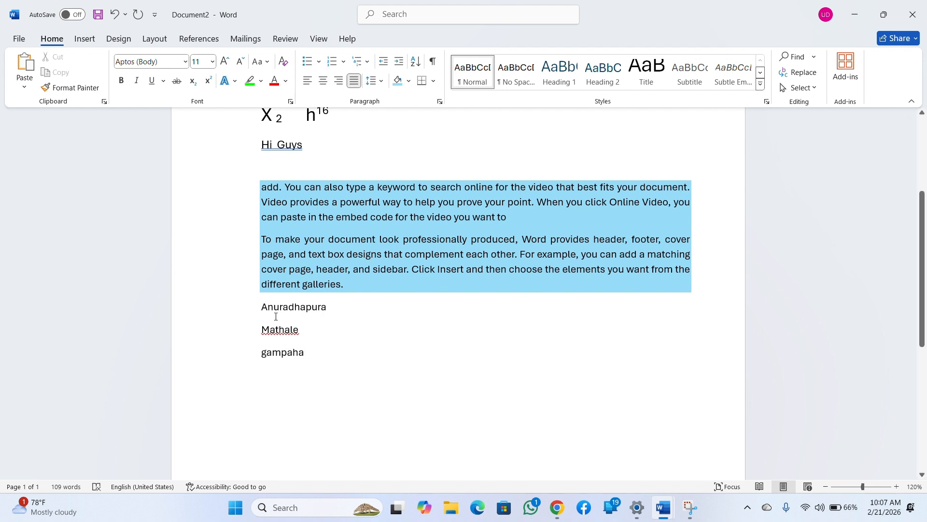
# Format the three place names as a list with filled round bullets and remove the bullets again
pyautogui.moveTo(271, 323)
pyautogui.moveTo(261, 307); pyautogui.dragTo(295, 357)
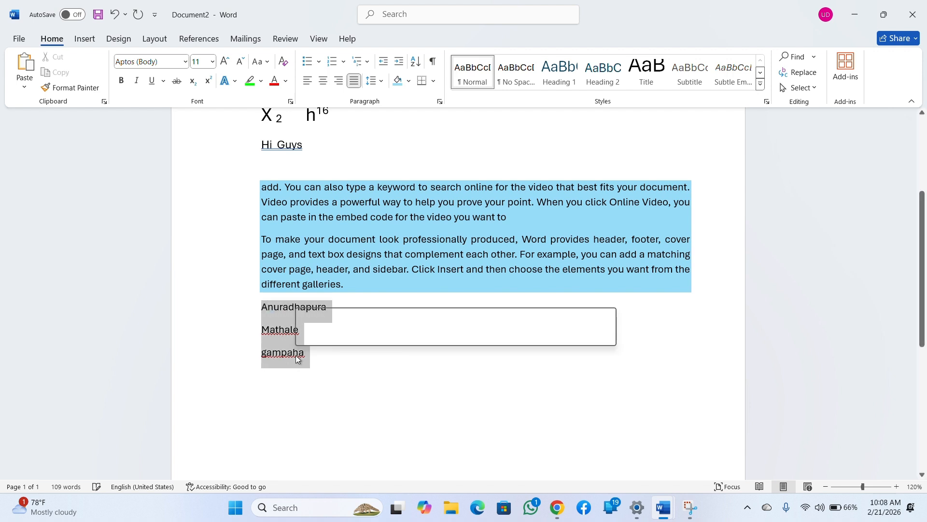
pyautogui.click(319, 62)
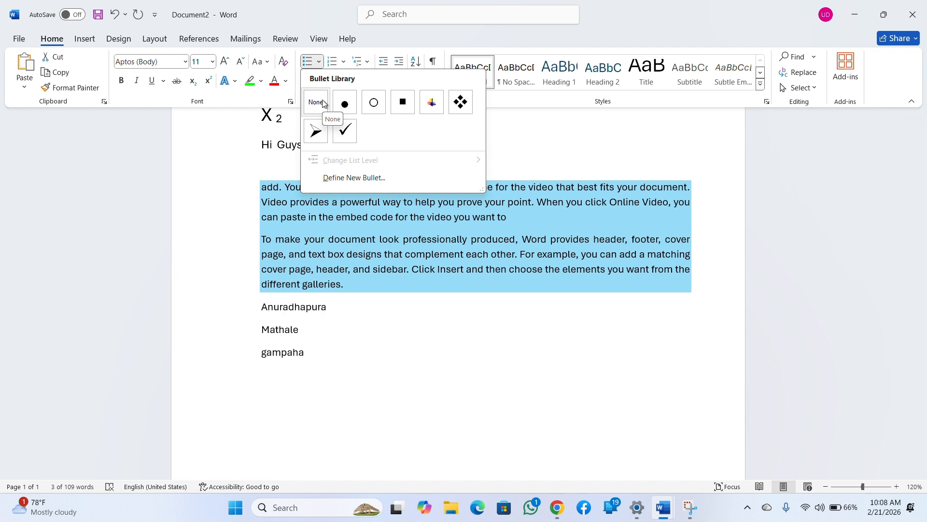
pyautogui.click(346, 103)
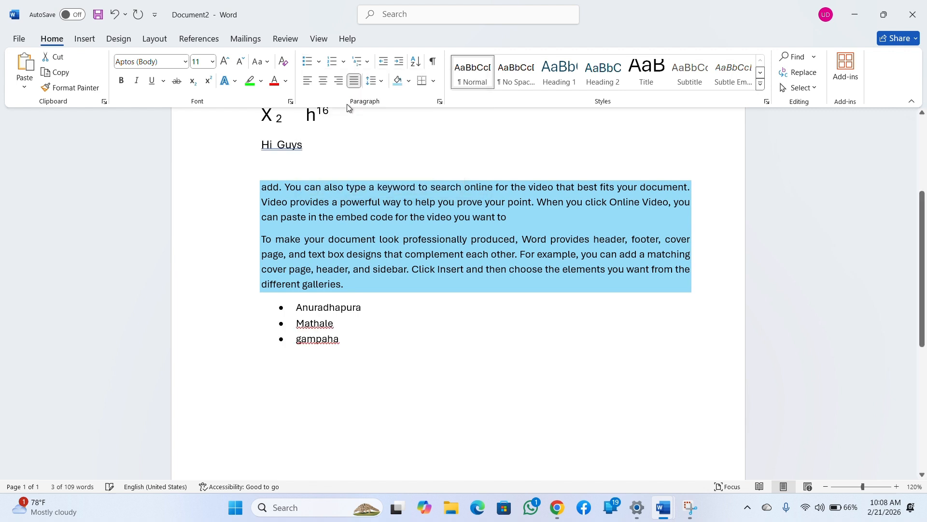
pyautogui.click(319, 61)
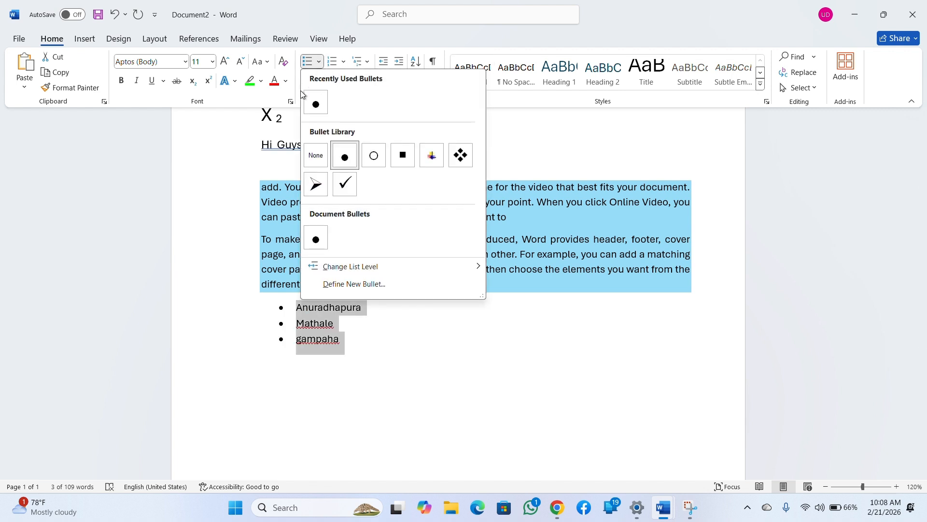
pyautogui.click(319, 155)
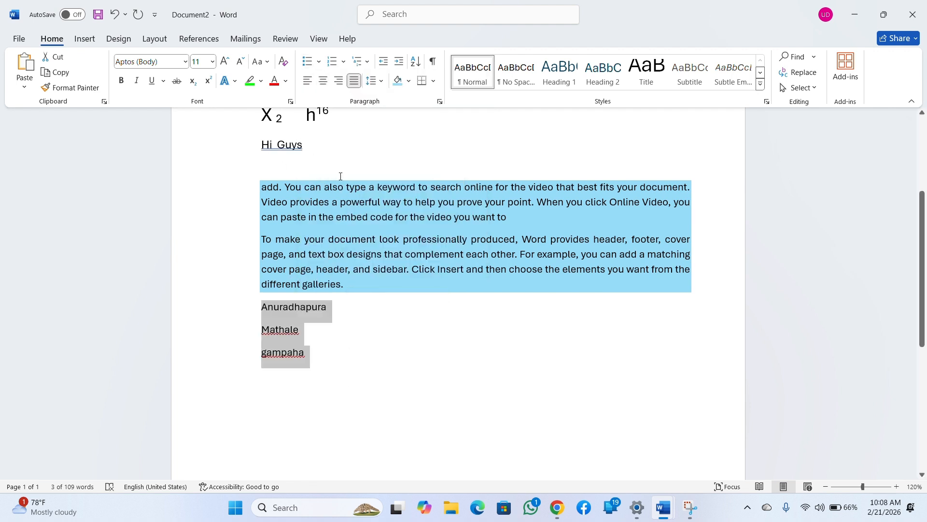
# Number the three place names with lowercase Roman numerals (i., ii., iii.) and deselect them
pyautogui.click(345, 62)
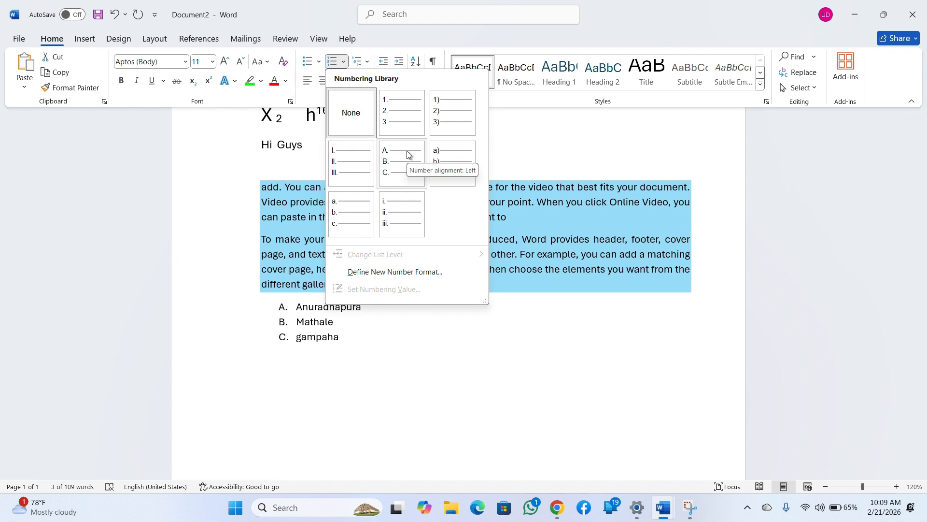
pyautogui.click(391, 207)
pyautogui.click(429, 350)
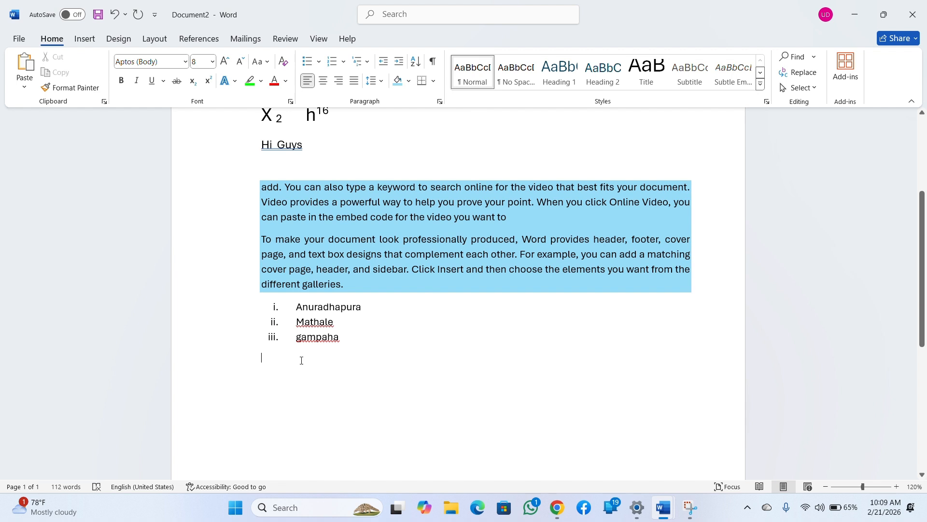
# Start a multilevel list with symbol bullets below the second sample paragraph and enter colombo as its first item
pyautogui.click(362, 61)
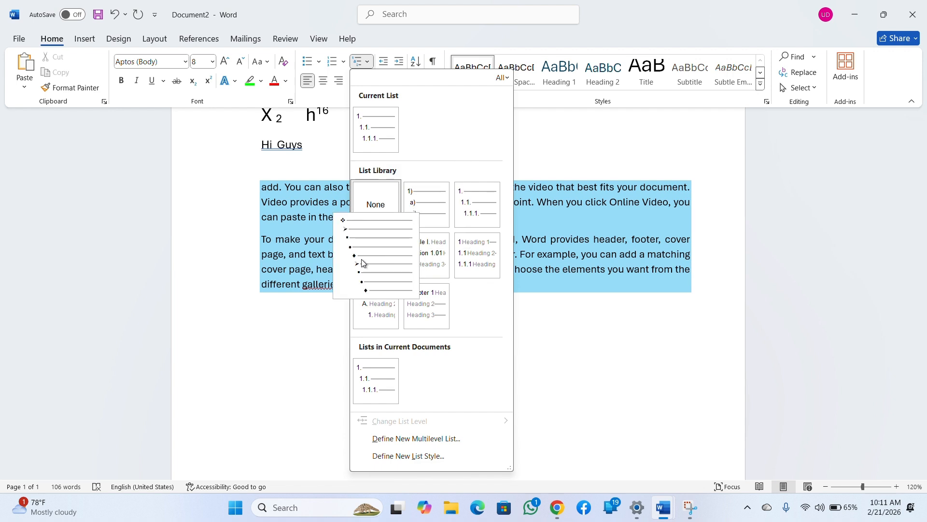
pyautogui.click(368, 261)
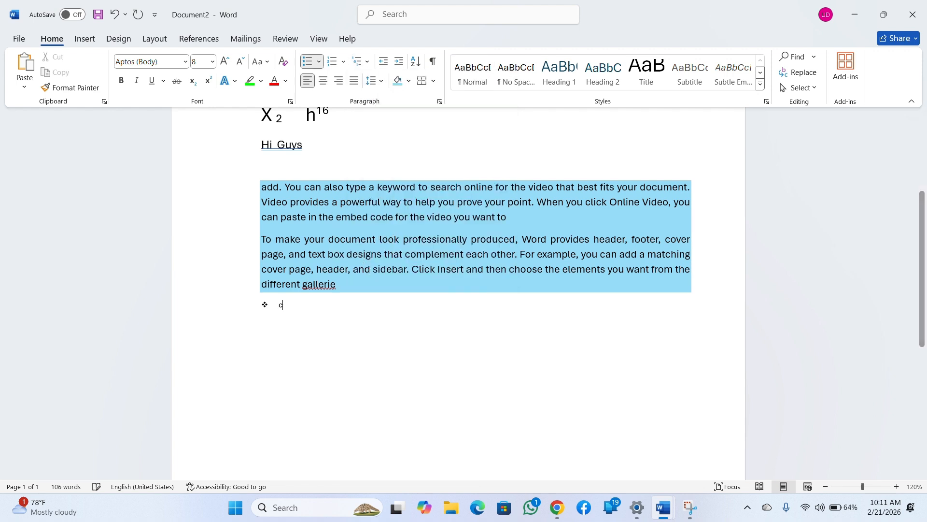
pyautogui.write('colomb')
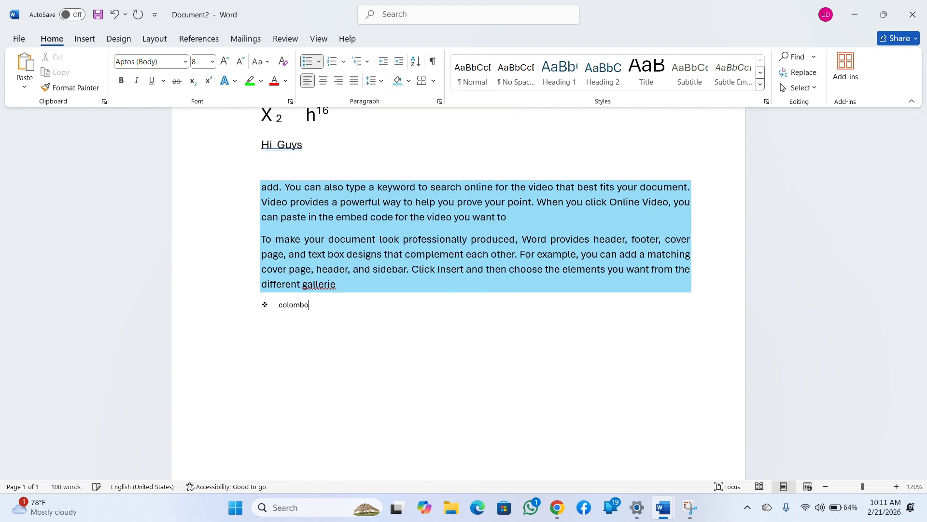
pyautogui.write('o')
# Add wallawatta, Ratmalana and Kotuwa as second-level items under colombo
pyautogui.press('Tab')
pyautogui.press('Return')
pyautogui.write('wallawatta')
pyautogui.press('Return')
pyautogui.hotkey('shift', 'Tab')
pyautogui.write('r')
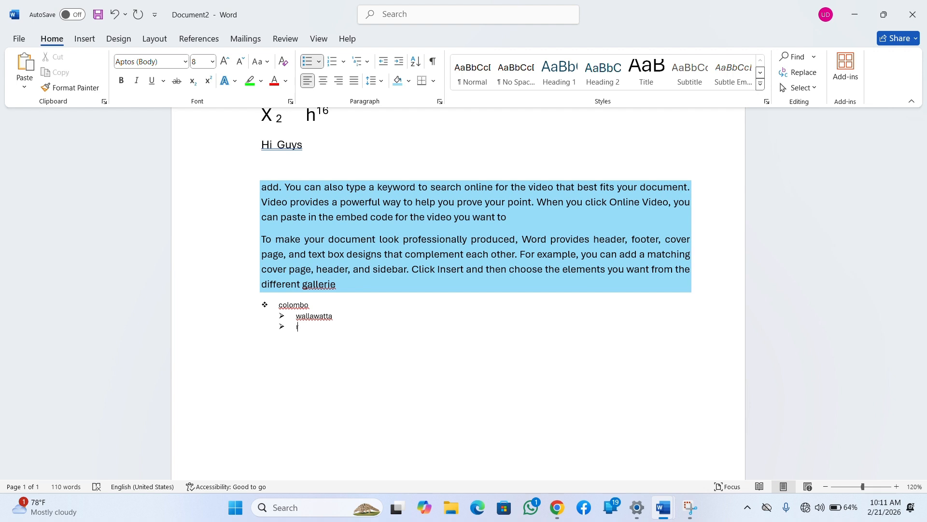
pyautogui.write('atmalana')
pyautogui.write(' kotu')
pyautogui.write('wa')
# Add the first-level item Anuradhapura with Rajangane as a second-level item under it
pyautogui.press('Tab')
pyautogui.press('Tab')
pyautogui.hotkey('shift', 'Tab')
pyautogui.write('anu')
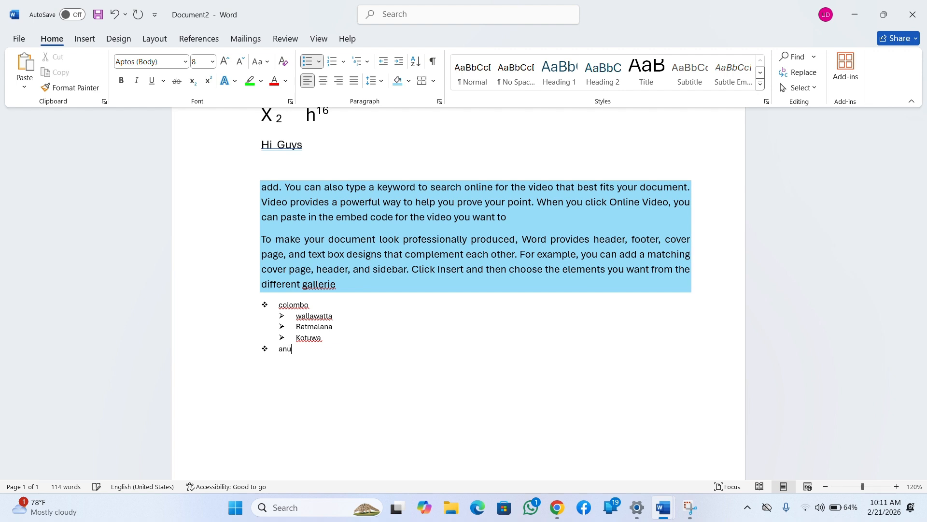
pyautogui.write('radhapura')
pyautogui.press('Return')
pyautogui.press('Tab')
pyautogui.write('rajangane')
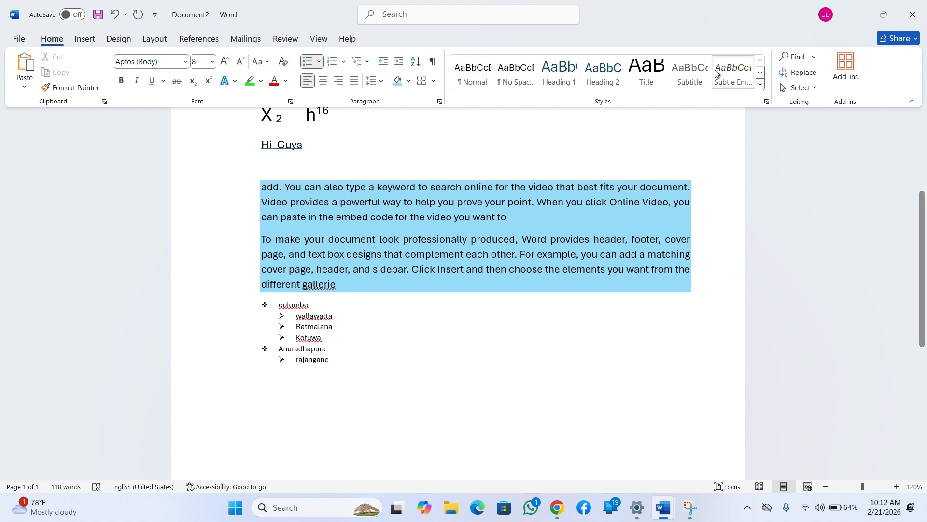
# End the multilevel list after Rajangane and place the cursor in an empty paragraph a little below it
pyautogui.scroll(-5, 457, 367)
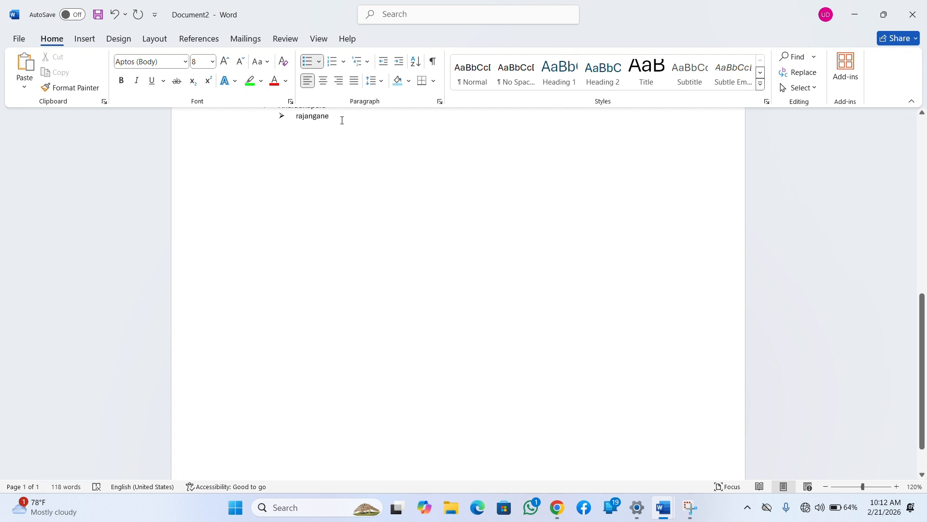
pyautogui.press('Return')
pyautogui.press('Return')
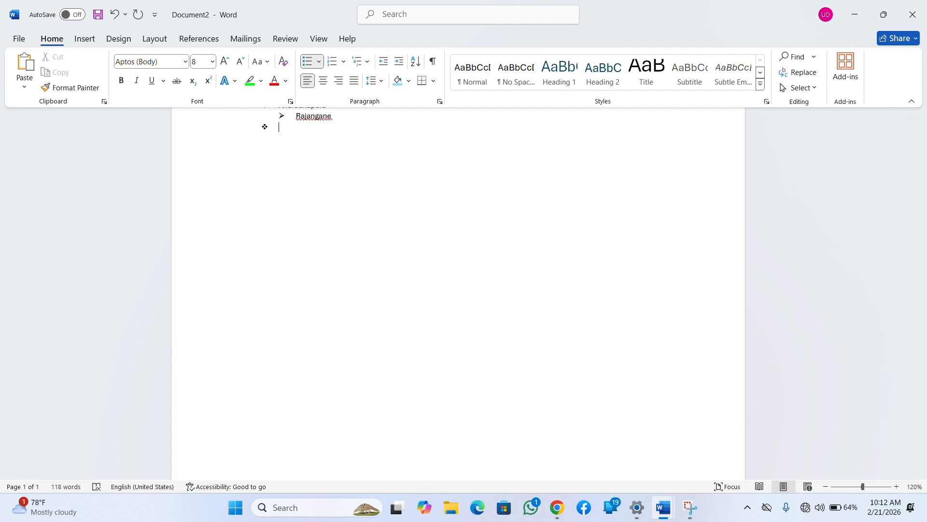
pyautogui.press('Return')
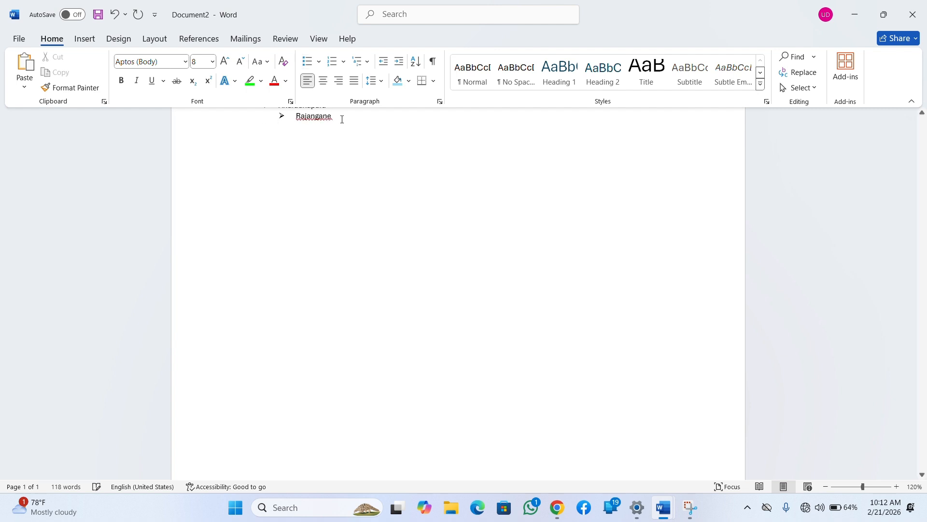
pyautogui.doubleClick(266, 172)
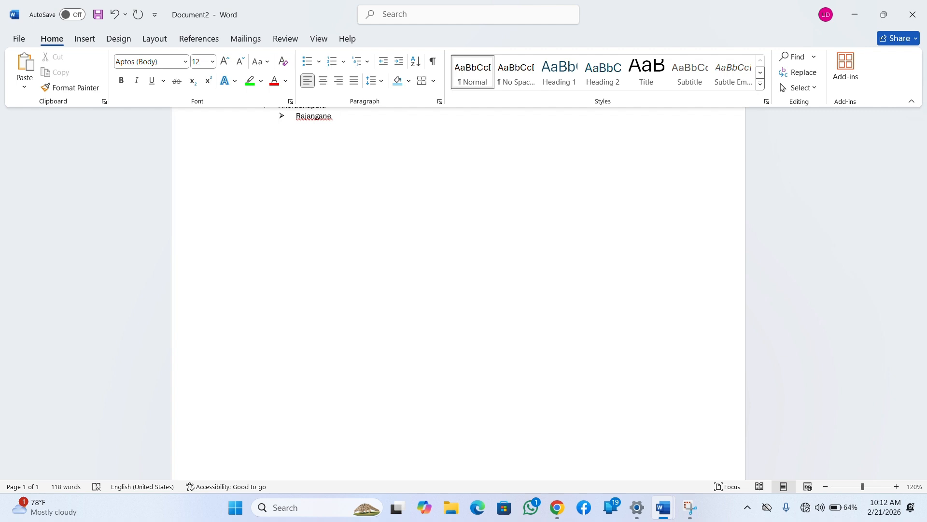
# Try the Heading 1 style on the empty paragraph below the list and give it the Title style
pyautogui.click(526, 86)
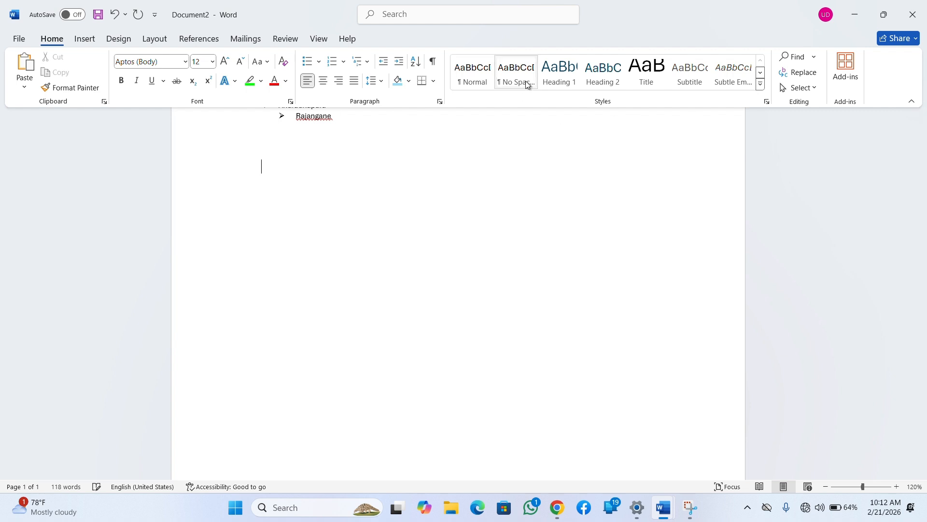
pyautogui.click(561, 76)
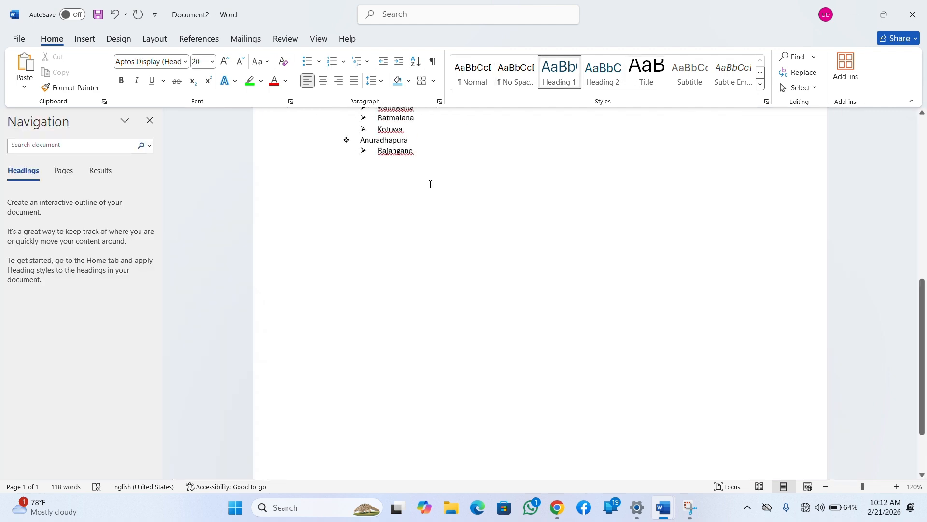
pyautogui.click(662, 80)
pyautogui.write('uy')
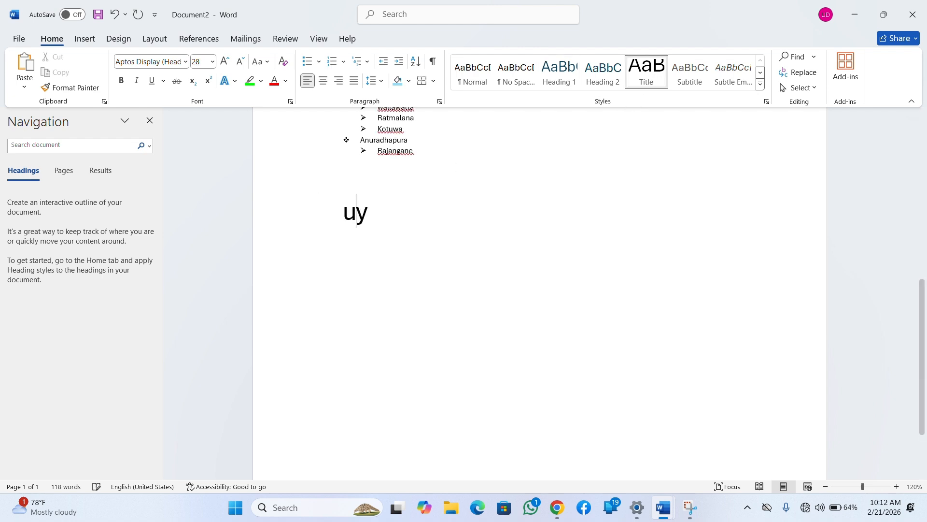
pyautogui.write('hgyg8 yg')
pyautogui.press('BackSpace')
pyautogui.press('BackSpace')
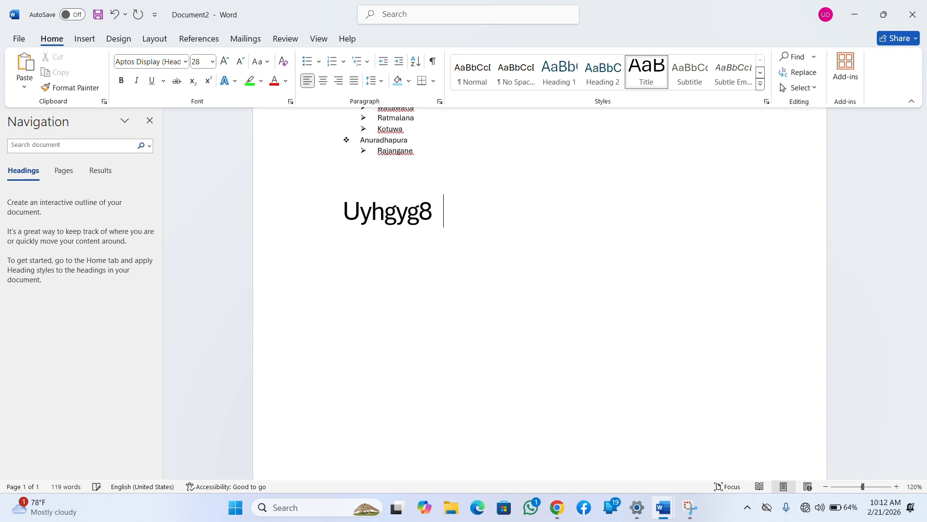
pyautogui.press('BackSpace')
pyautogui.press('BackSpace')
pyautogui.press('BackSpace')
pyautogui.press('BackSpace')
pyautogui.press('BackSpace')
pyautogui.press('BackSpace')
pyautogui.press('BackSpace')
pyautogui.press('BackSpace')
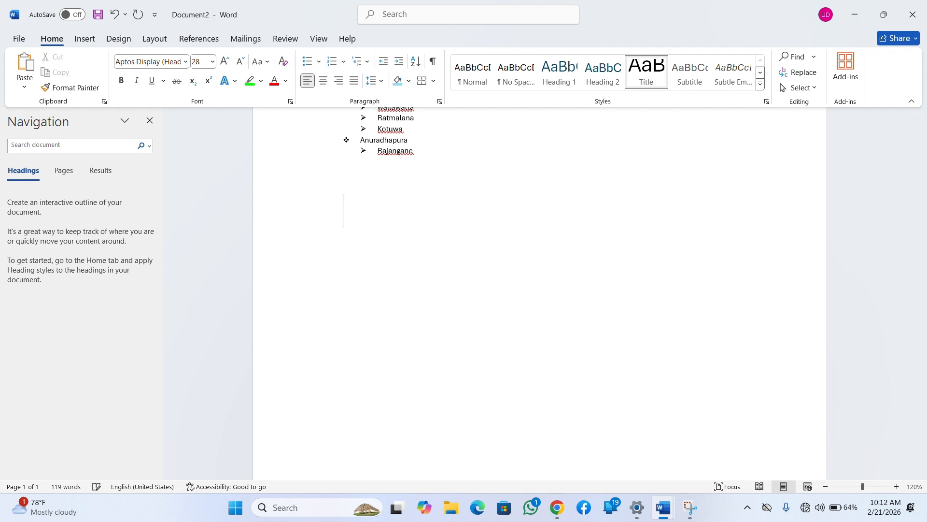
# Enter MS WORD as the title text below the list
pyautogui.write('MA')
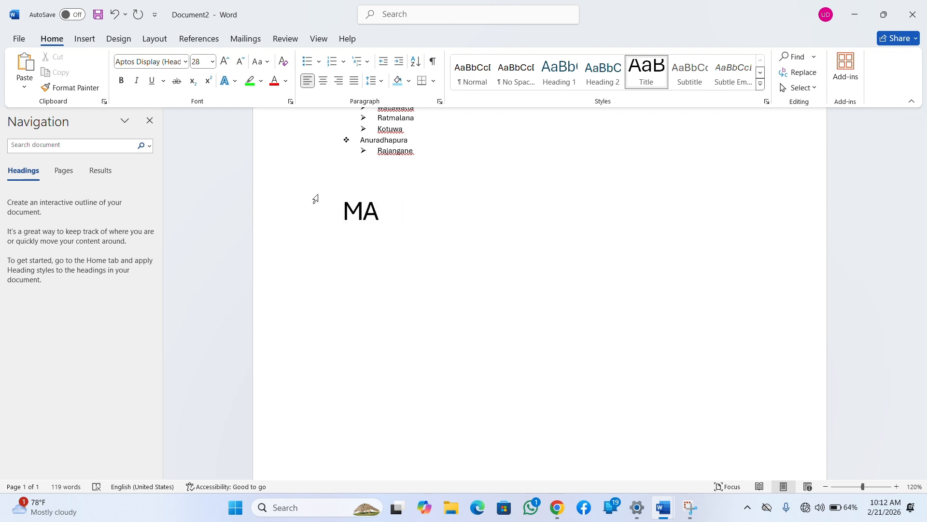
pyautogui.press('BackSpace')
pyautogui.write('A')
pyautogui.press('BackSpace')
pyautogui.write('S WO')
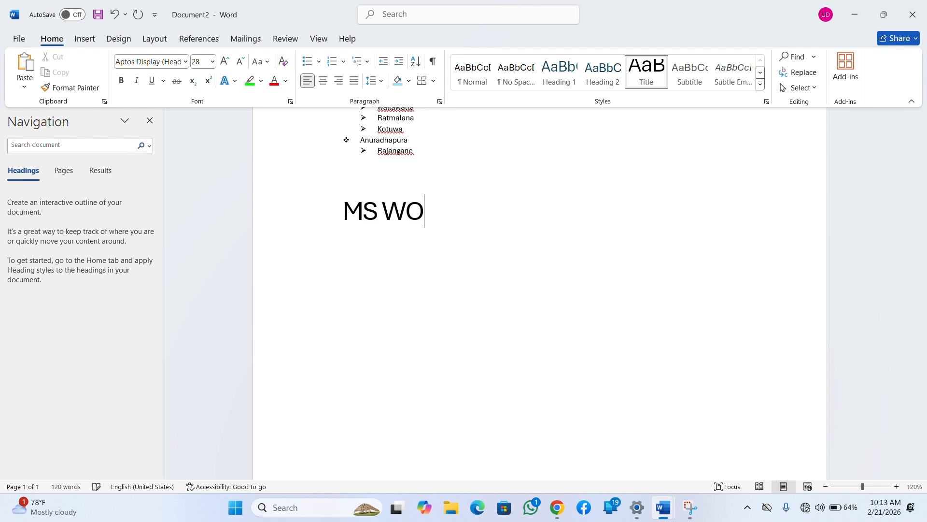
pyautogui.write('RD')
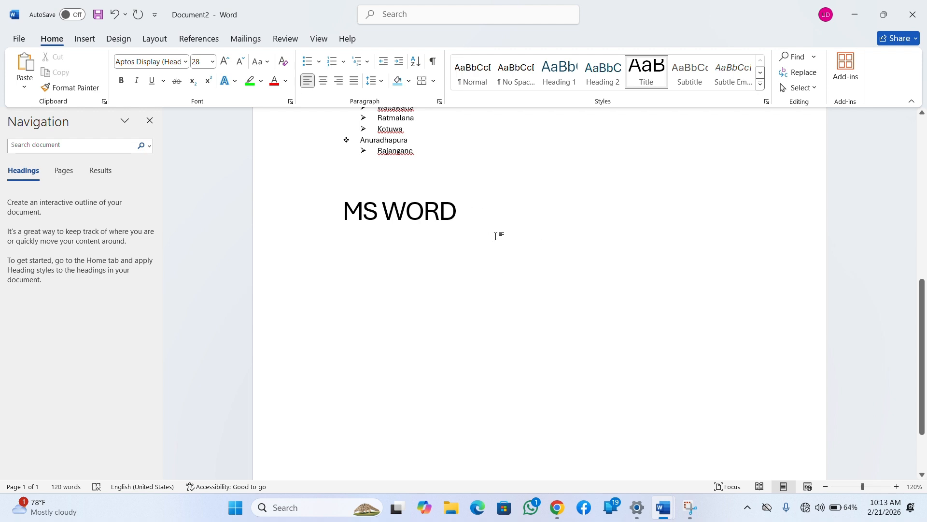
# Select the MS WORD title and preview the available styles on it, including Subtle Emphasis and Intense Emphasis
pyautogui.hotkey('shift', 'Home')
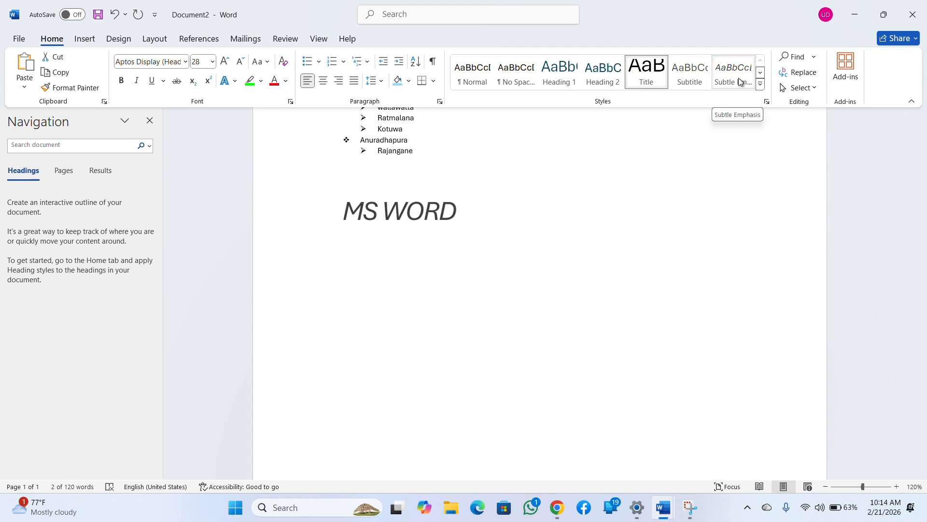
pyautogui.click(761, 73)
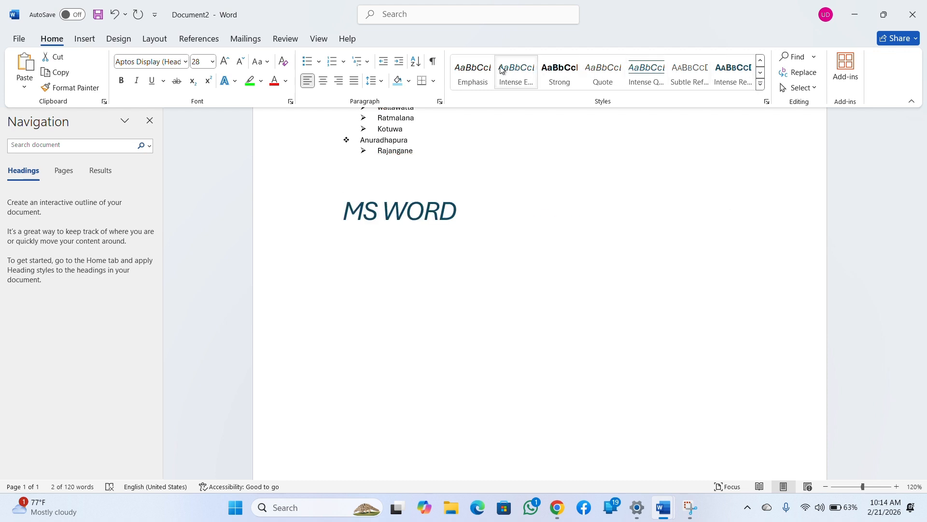
pyautogui.click(761, 60)
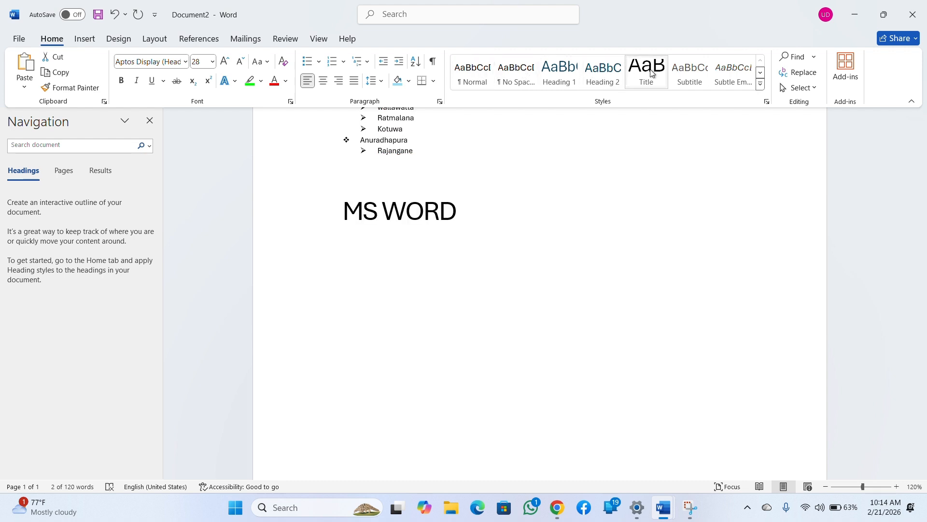
# Apply the Book Title style to the MS WORD title below the list
pyautogui.click(493, 296)
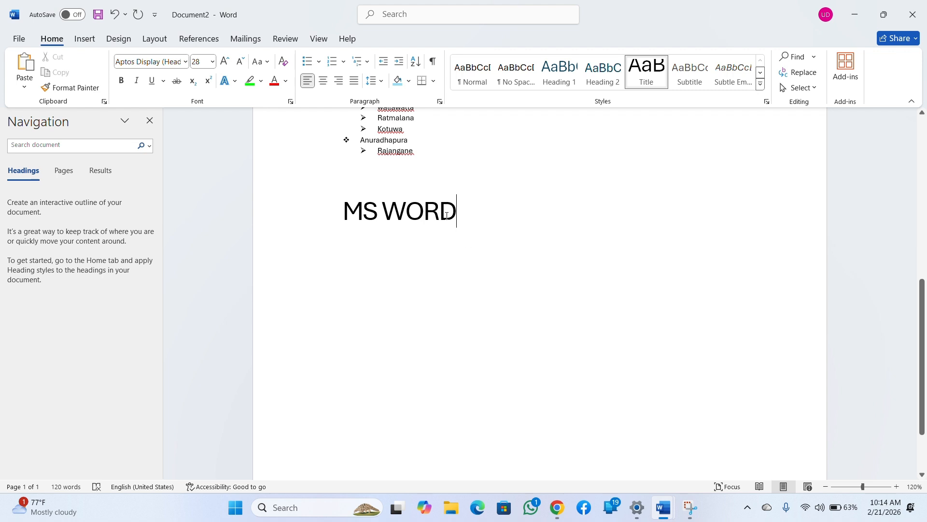
pyautogui.moveTo(470, 222); pyautogui.dragTo(334, 203)
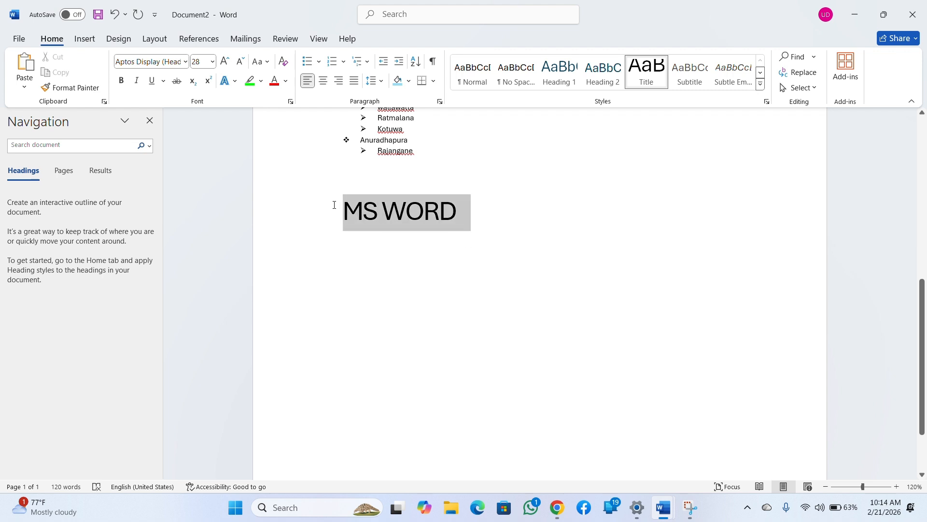
pyautogui.click(761, 73)
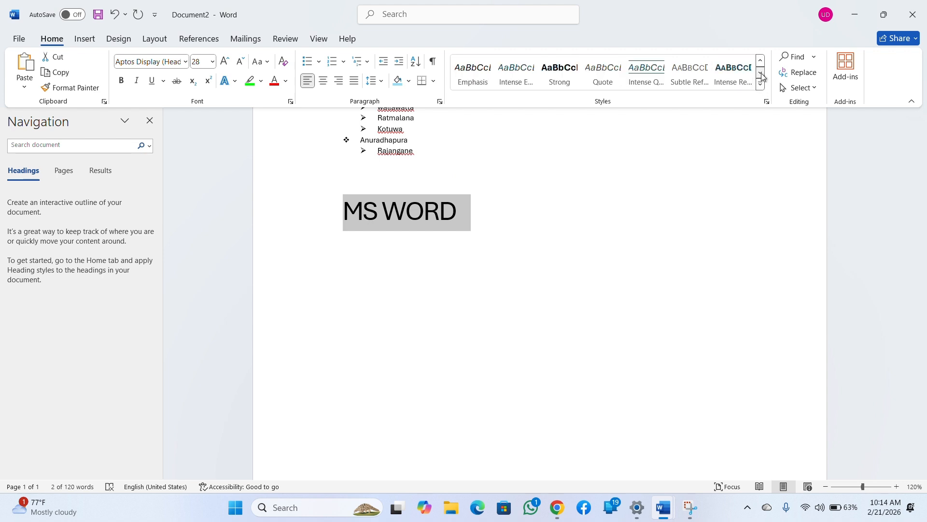
pyautogui.click(762, 73)
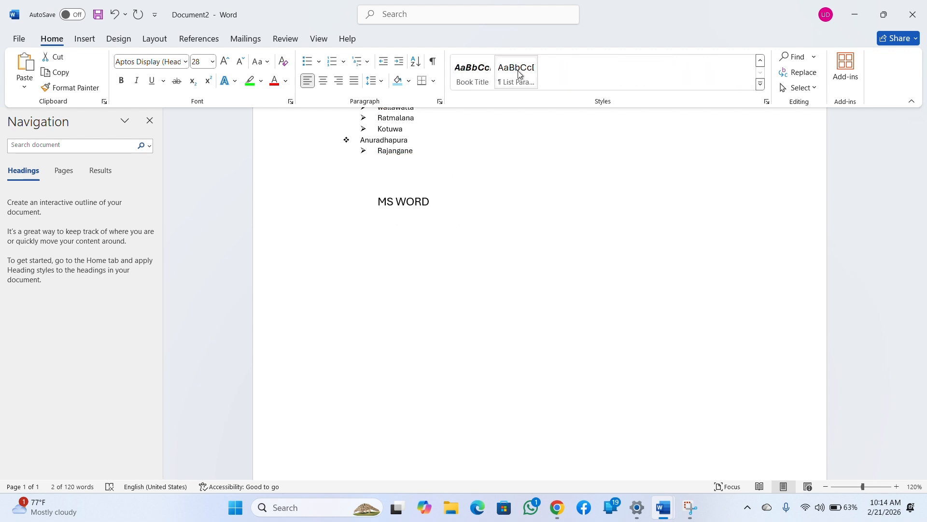
pyautogui.click(478, 72)
pyautogui.click(561, 299)
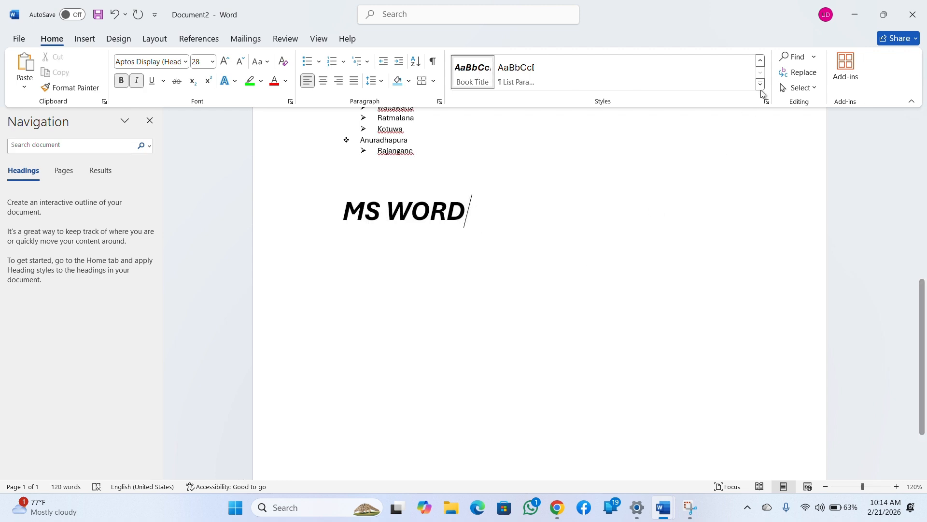
pyautogui.click(761, 61)
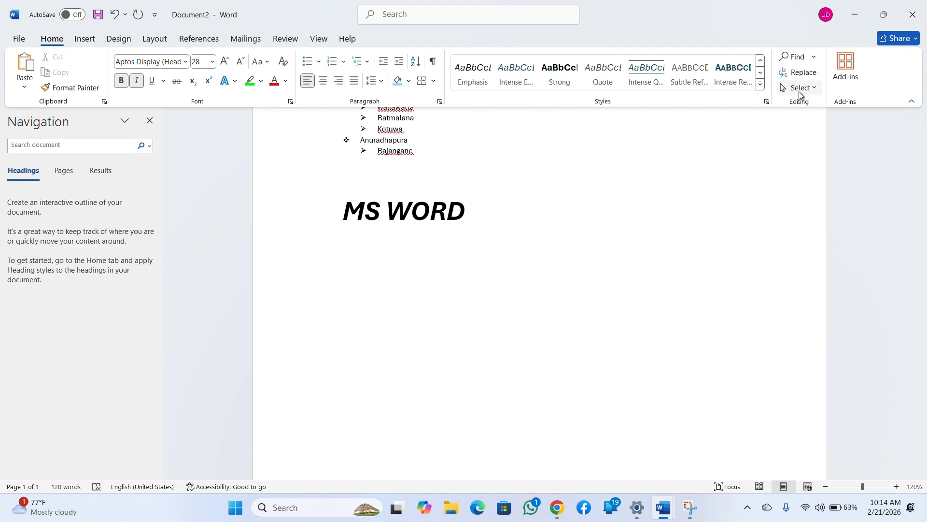
pyautogui.scroll(5, 573, 198)
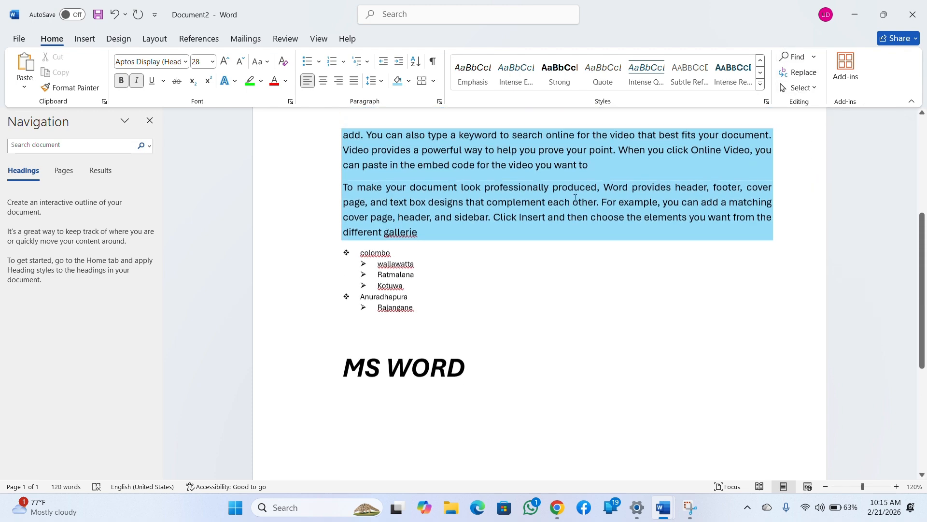
pyautogui.click(532, 330)
pyautogui.click(534, 261)
pyautogui.tripleClick(540, 185)
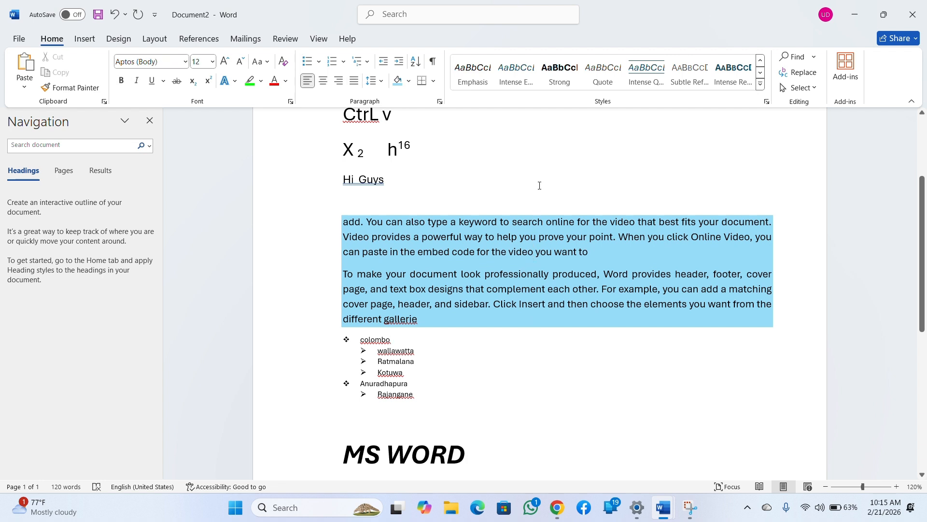
pyautogui.click(638, 212)
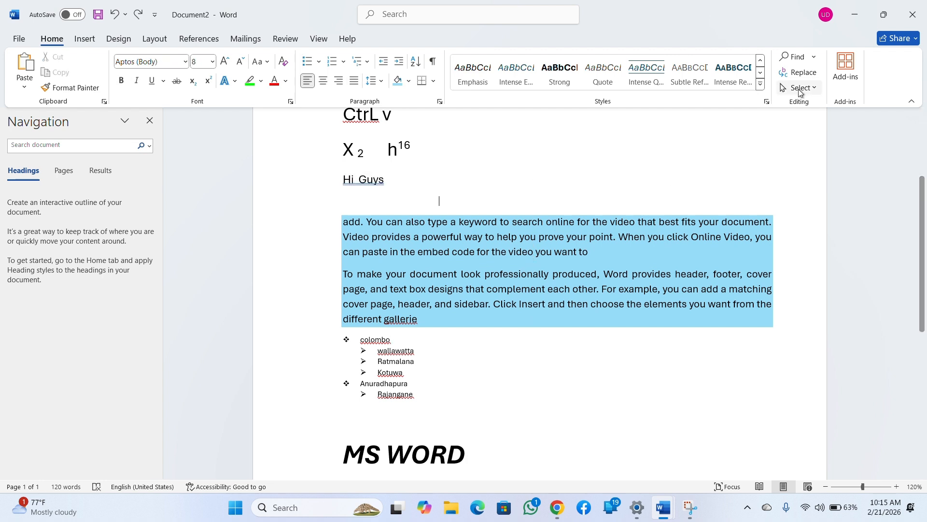
pyautogui.click(808, 59)
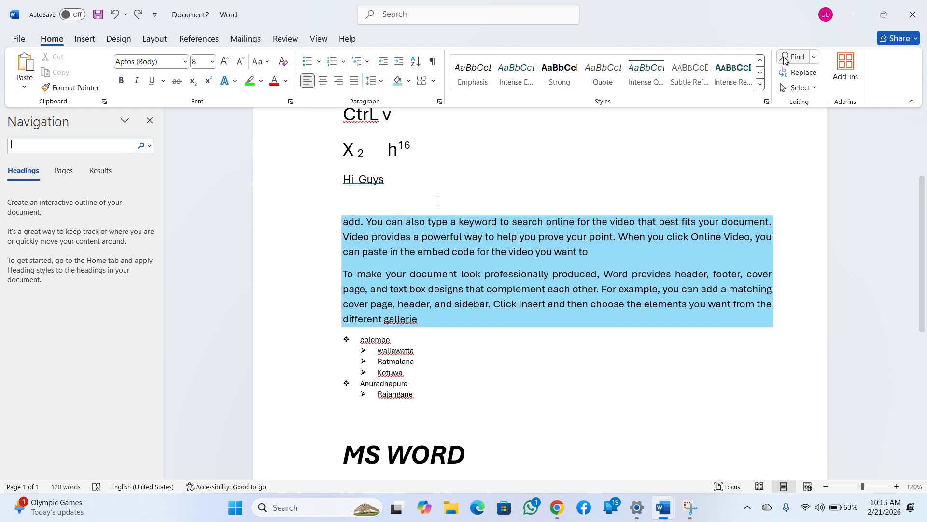
pyautogui.click(814, 56)
pyautogui.click(810, 74)
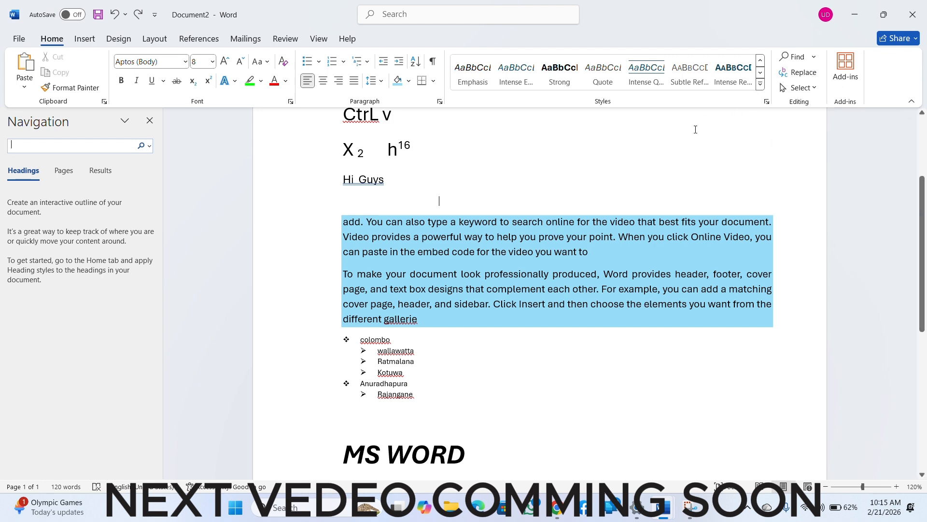
# Select the two blue-shaded paragraphs and search the document for "to"
pyautogui.click(509, 237)
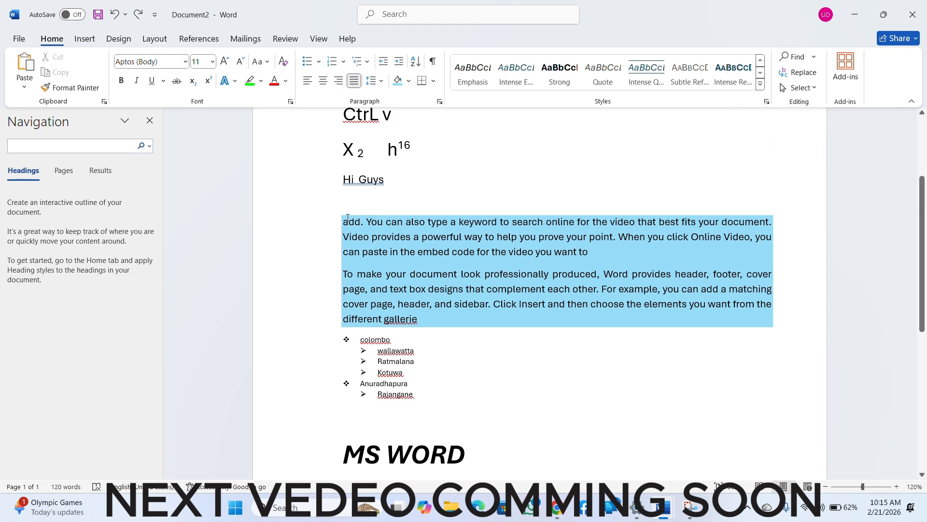
pyautogui.moveTo(347, 218); pyautogui.dragTo(421, 323)
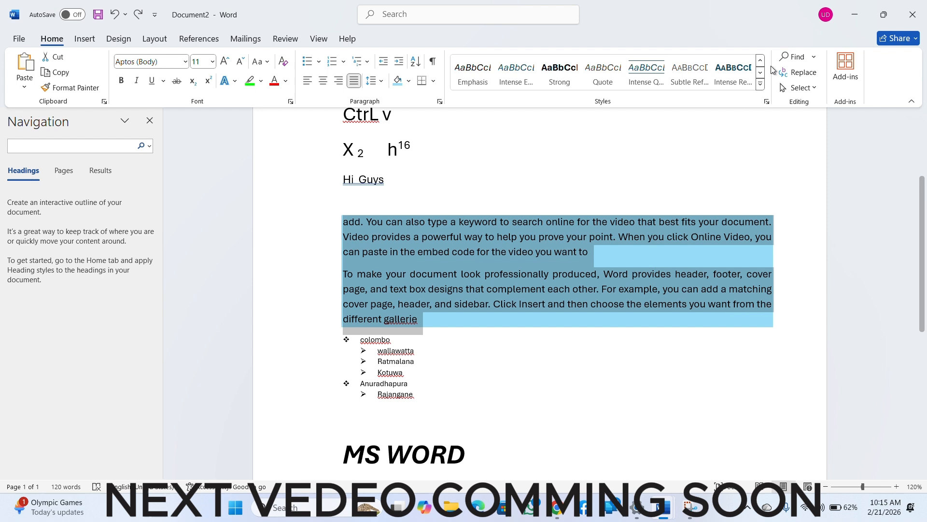
pyautogui.click(796, 59)
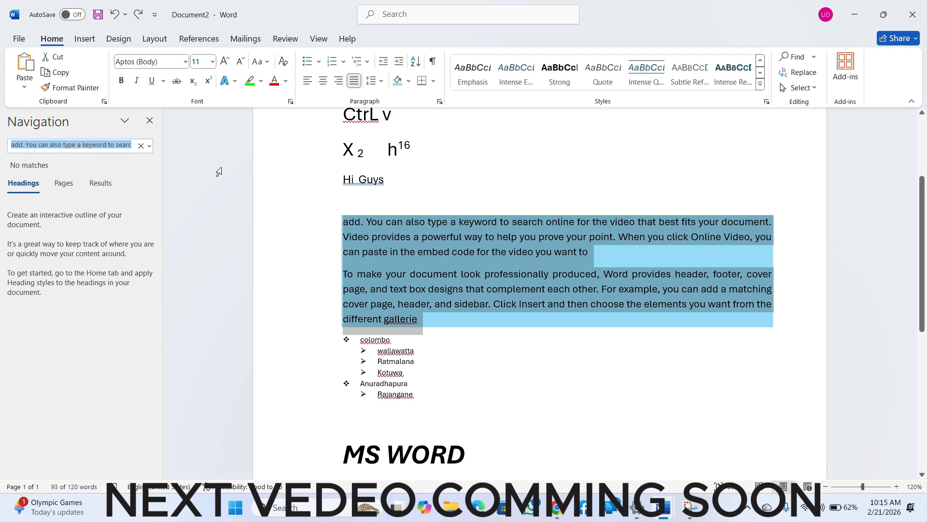
pyautogui.press('BackSpace')
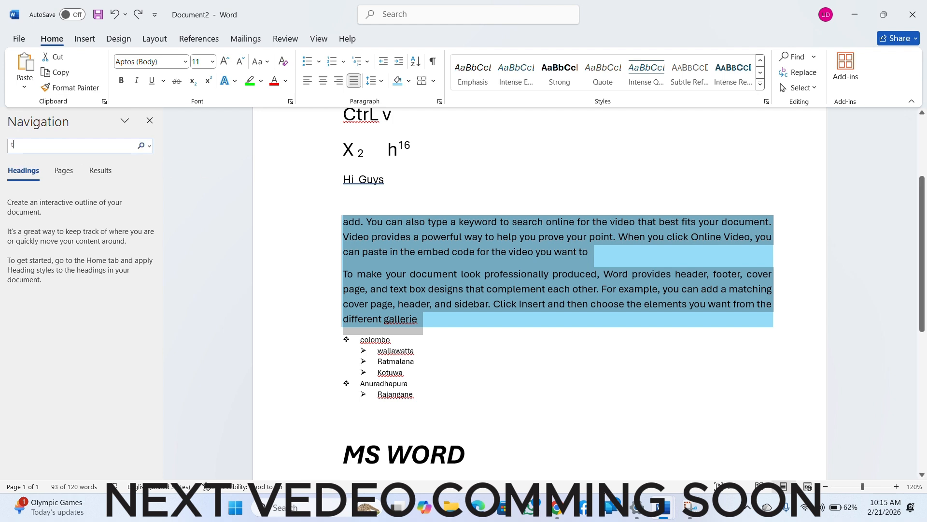
pyautogui.write('to')
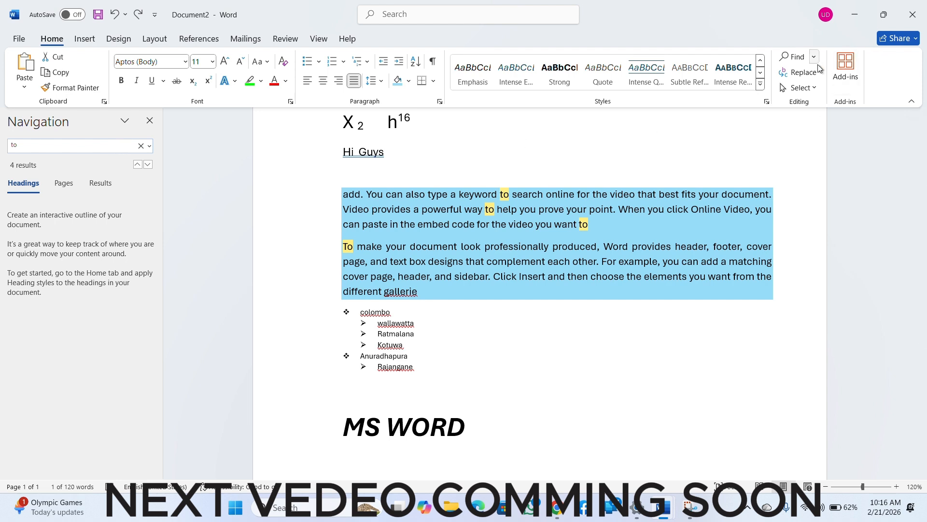
# Set up a find and replace that changes "to" into "difital guru"
pyautogui.click(802, 73)
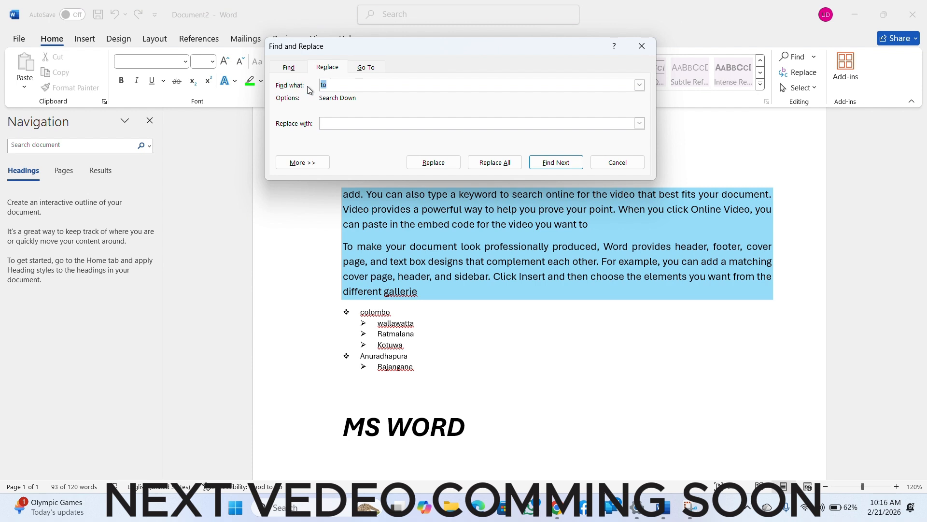
pyautogui.click(363, 122)
pyautogui.write('A')
pyautogui.press('BackSpace')
pyautogui.moveTo(482, 46); pyautogui.dragTo(468, 77)
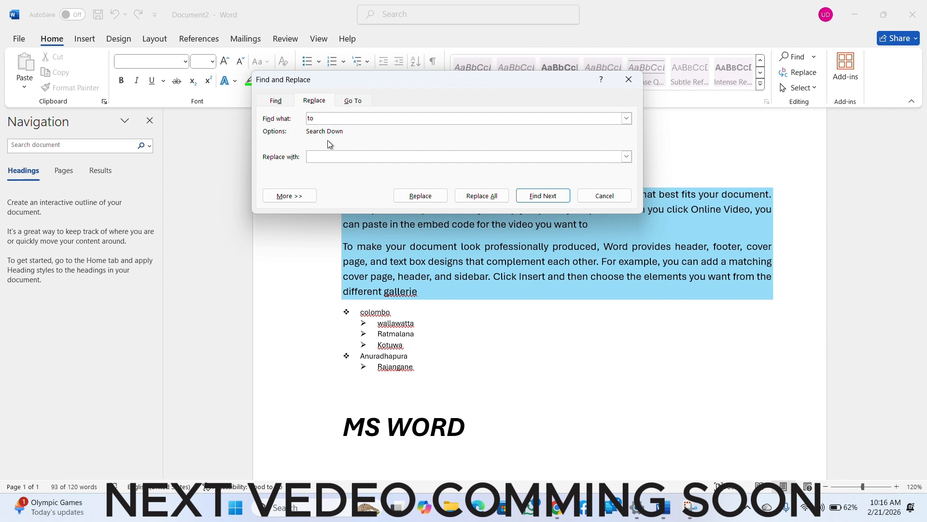
pyautogui.press('ctrl')
pyautogui.press('ctrl')
pyautogui.click(327, 157)
pyautogui.write('difital guru')
# Replace all occurrences in the selection, extend the search to the rest of the document, and close the dialog
pyautogui.click(490, 196)
pyautogui.click(449, 290)
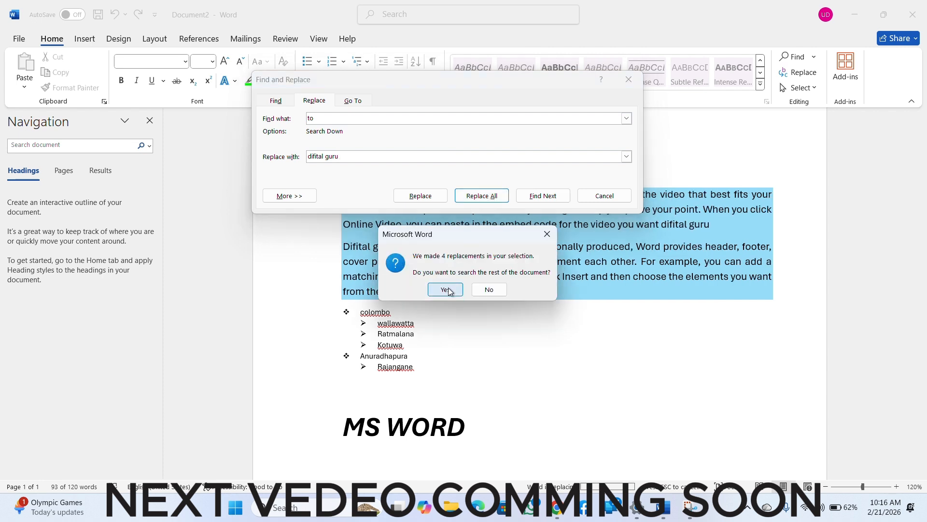
pyautogui.click(448, 290)
pyautogui.click(450, 289)
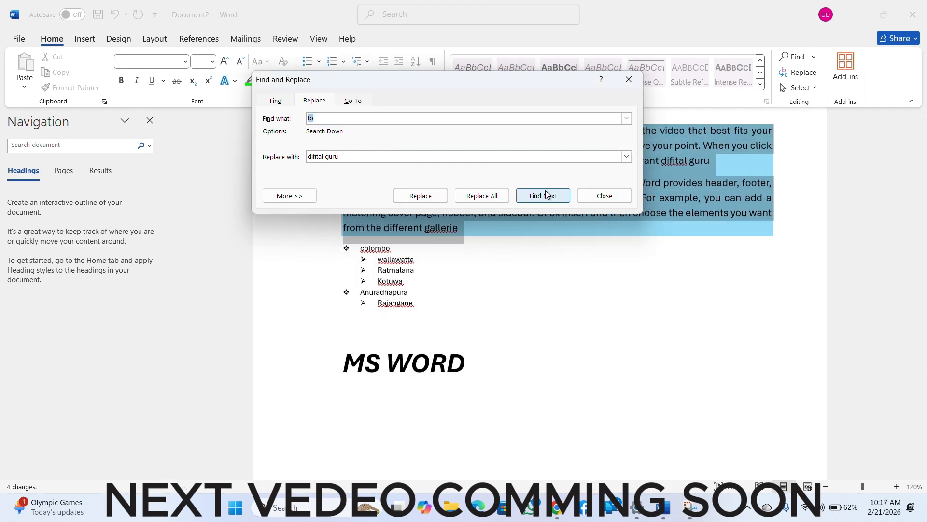
pyautogui.click(624, 198)
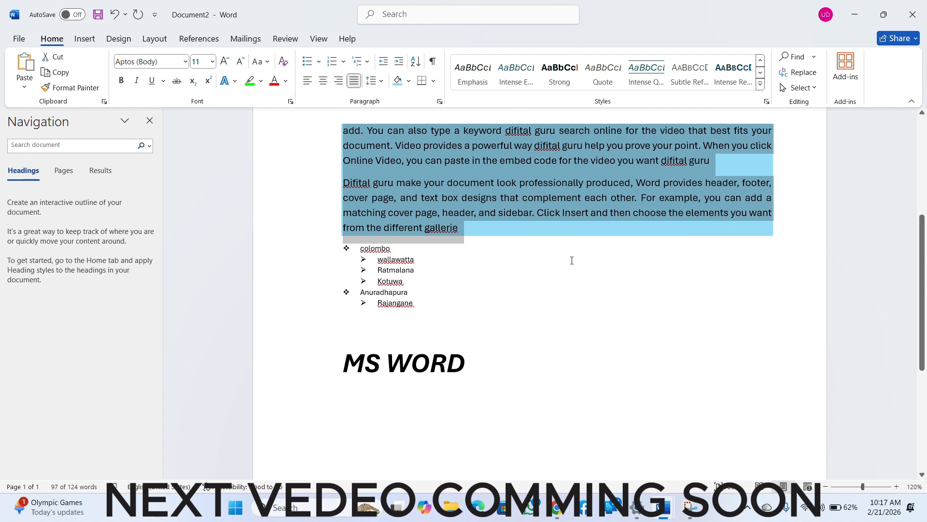
# Review the replaced words in the shaded paragraphs, highlighting "difital guru" at the end of the first one
pyautogui.scroll(8, 572, 261)
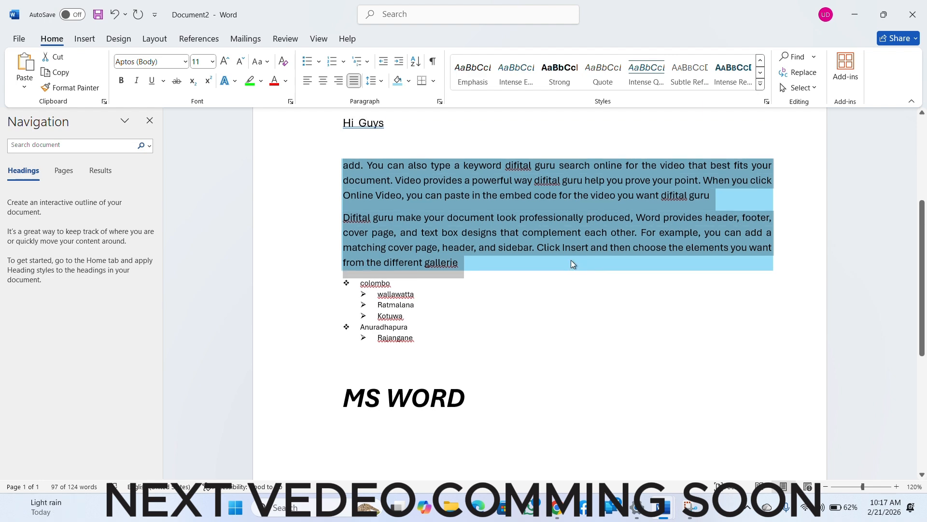
pyautogui.scroll(-2, 572, 260)
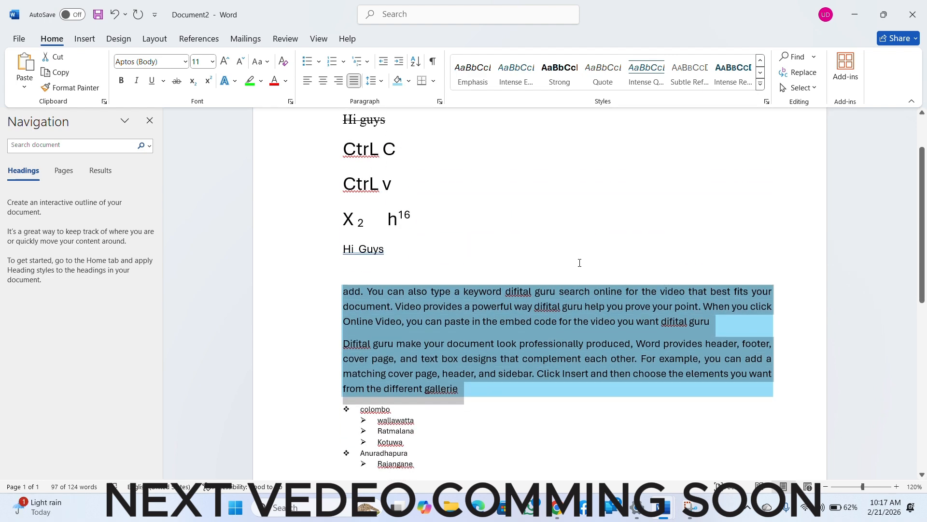
pyautogui.click(474, 259)
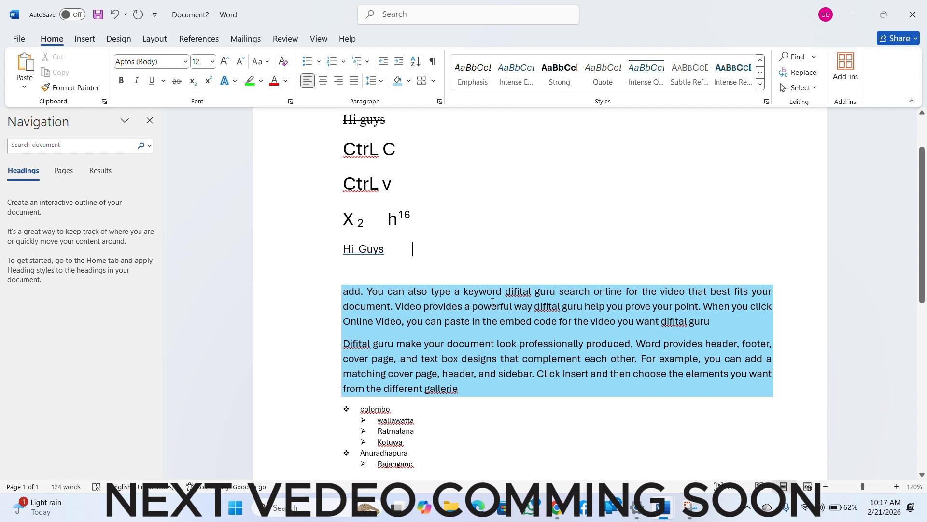
pyautogui.scroll(-1, 492, 302)
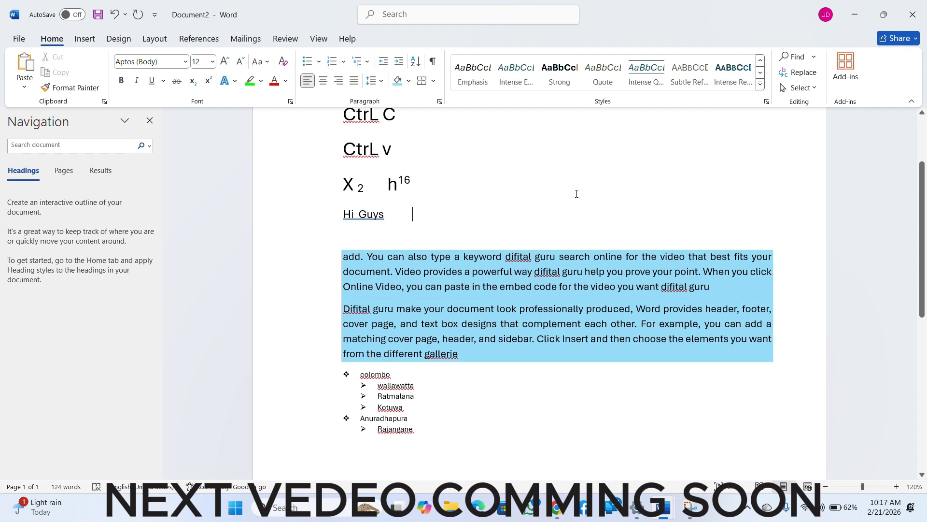
pyautogui.moveTo(661, 288); pyautogui.dragTo(712, 286)
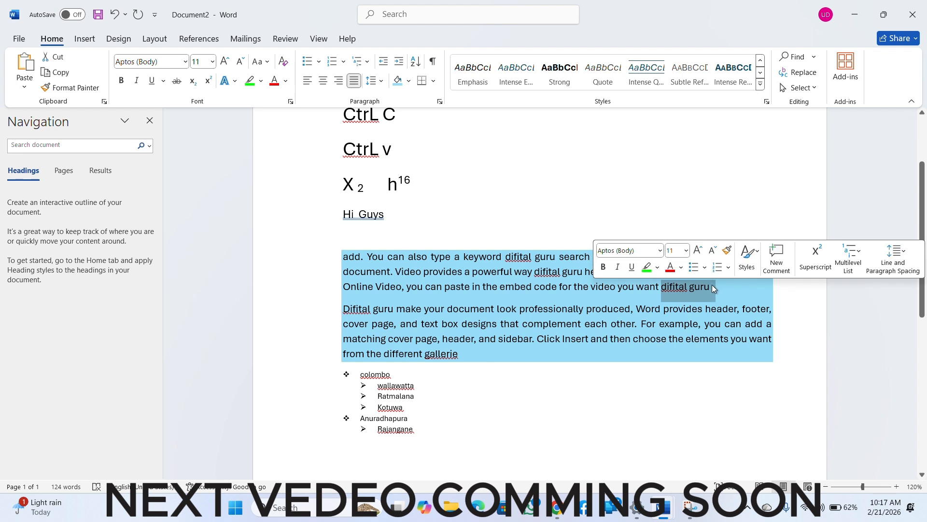
pyautogui.click(669, 169)
# Revisit the Find and Replace settings, dismiss them, and search the document for "to" again
pyautogui.click(802, 73)
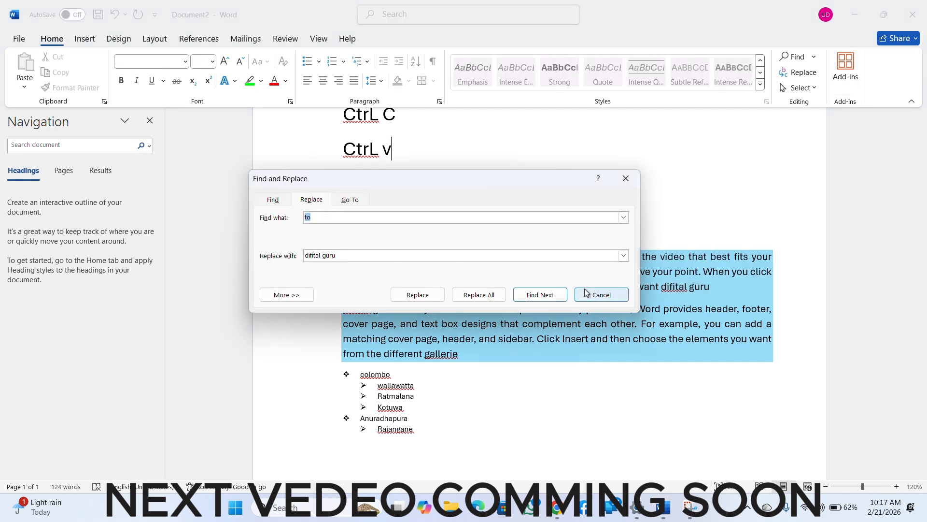
pyautogui.click(623, 182)
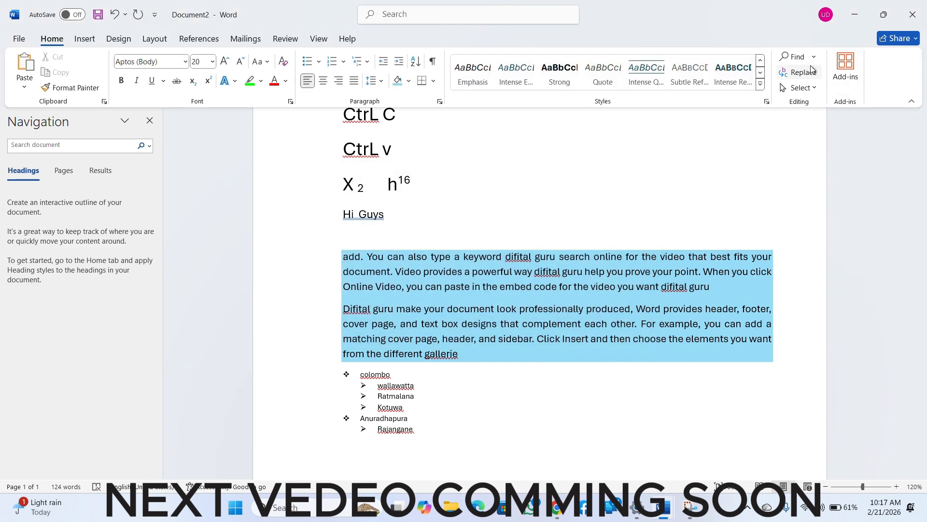
pyautogui.click(807, 57)
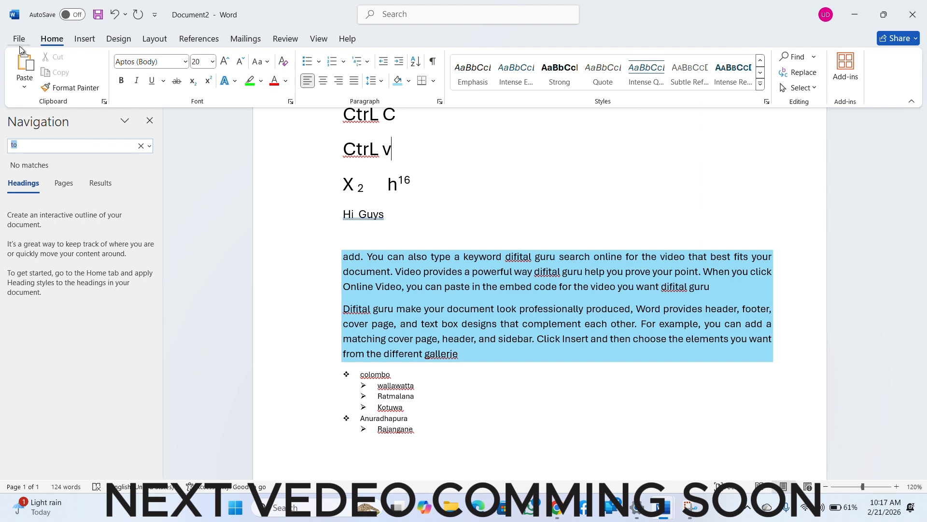
# Display the available insertion commands and view the blank area below the MS WORD title
pyautogui.click(84, 38)
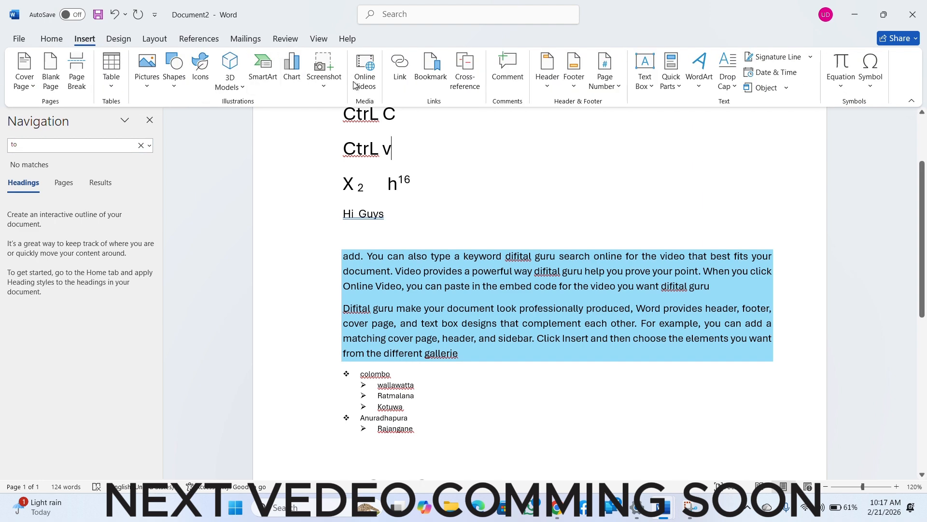
pyautogui.scroll(-6, 430, 194)
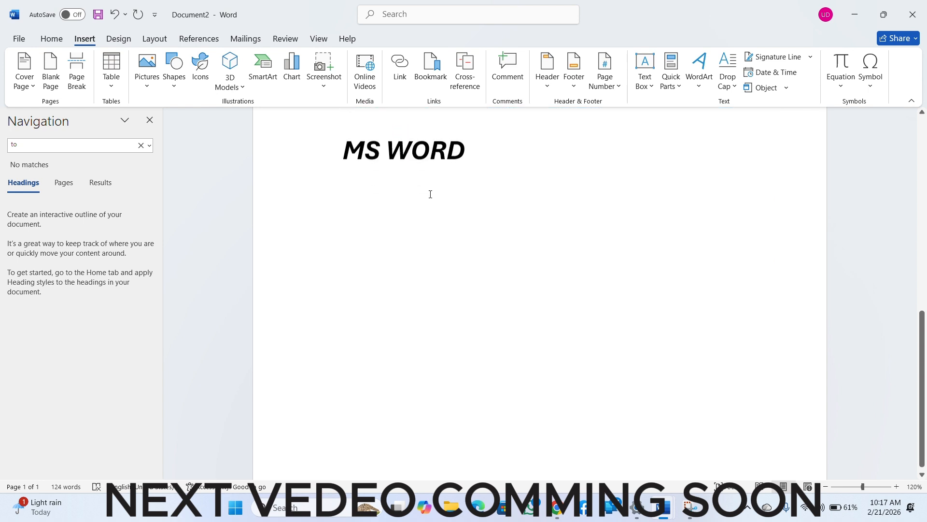
pyautogui.scroll(-1, 430, 195)
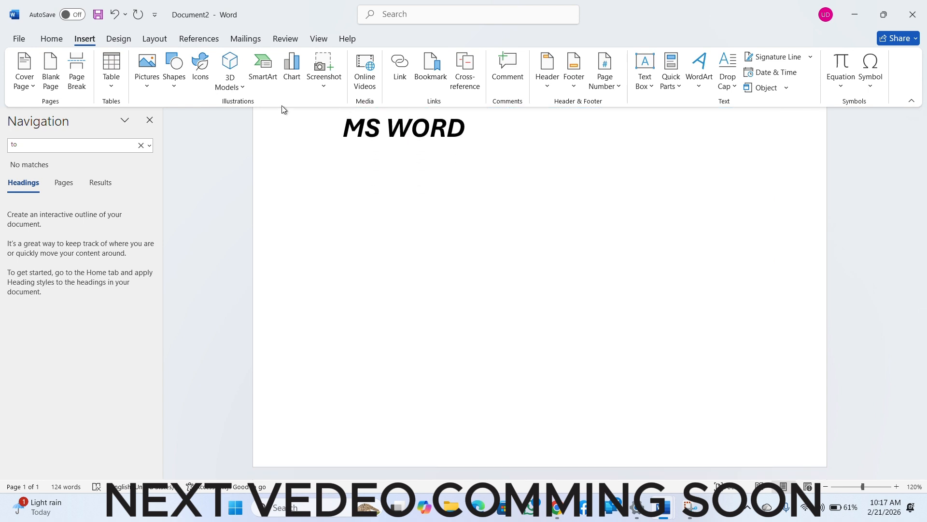